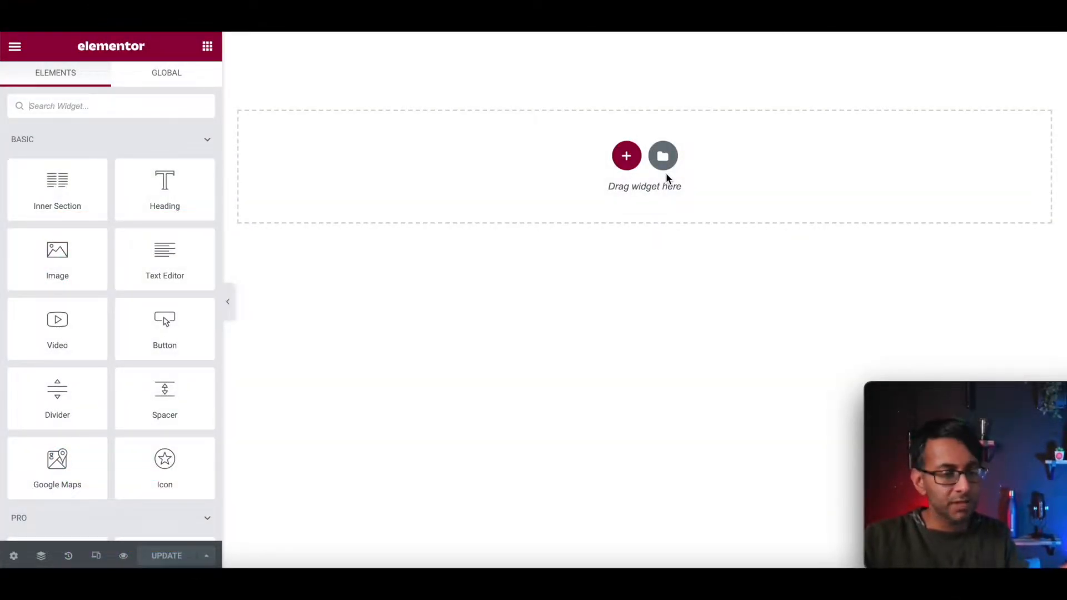
Add a single-column section and give it a classic background using the image Samurai-5.webp from the media library.
left_click(627, 158)
left_click(443, 193)
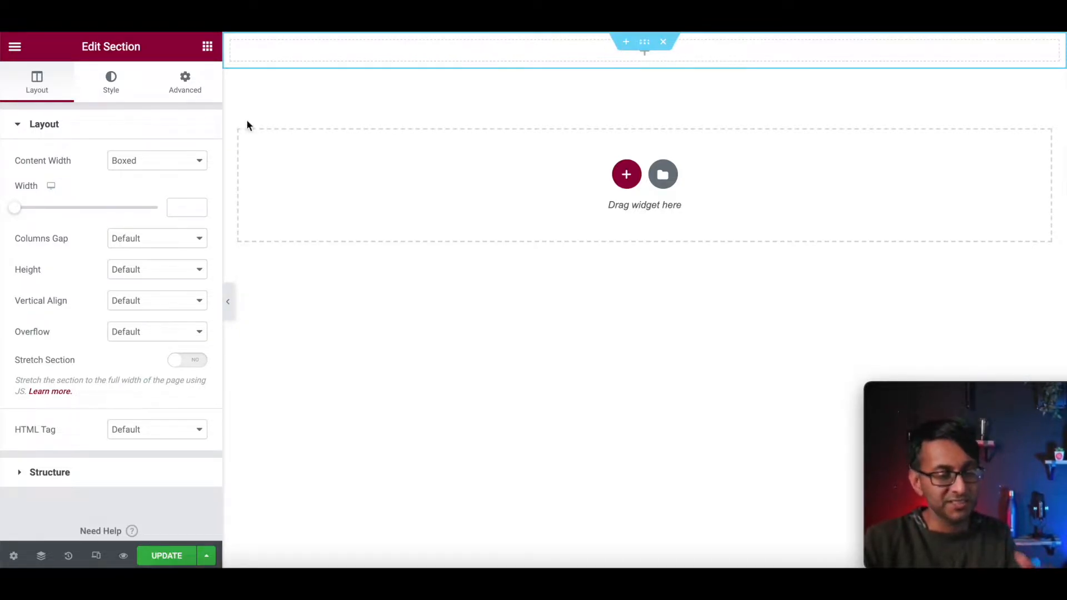
left_click(111, 84)
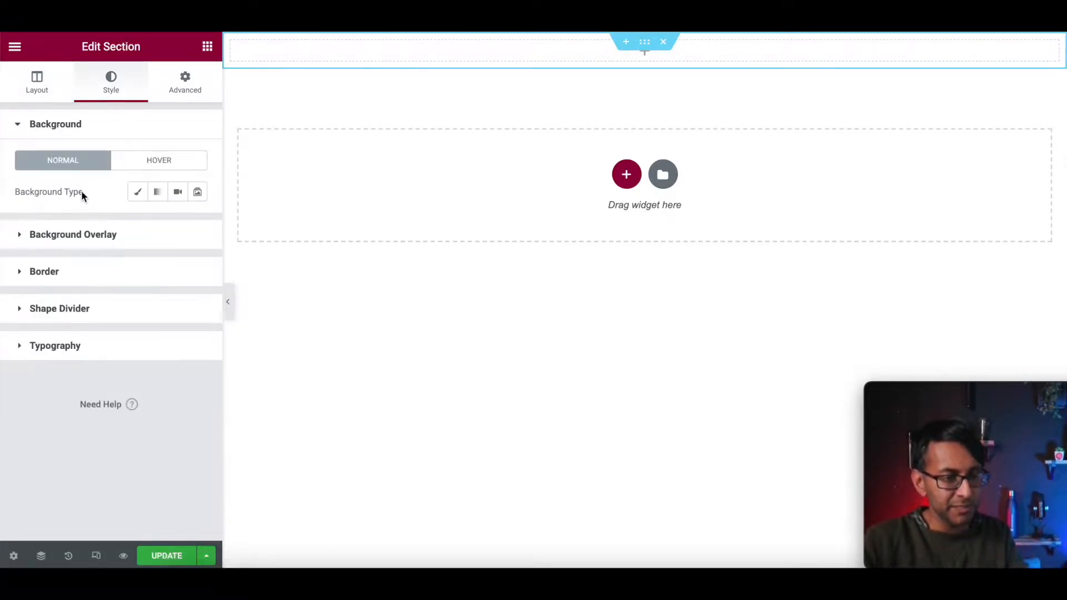
left_click(137, 191)
left_click(78, 280)
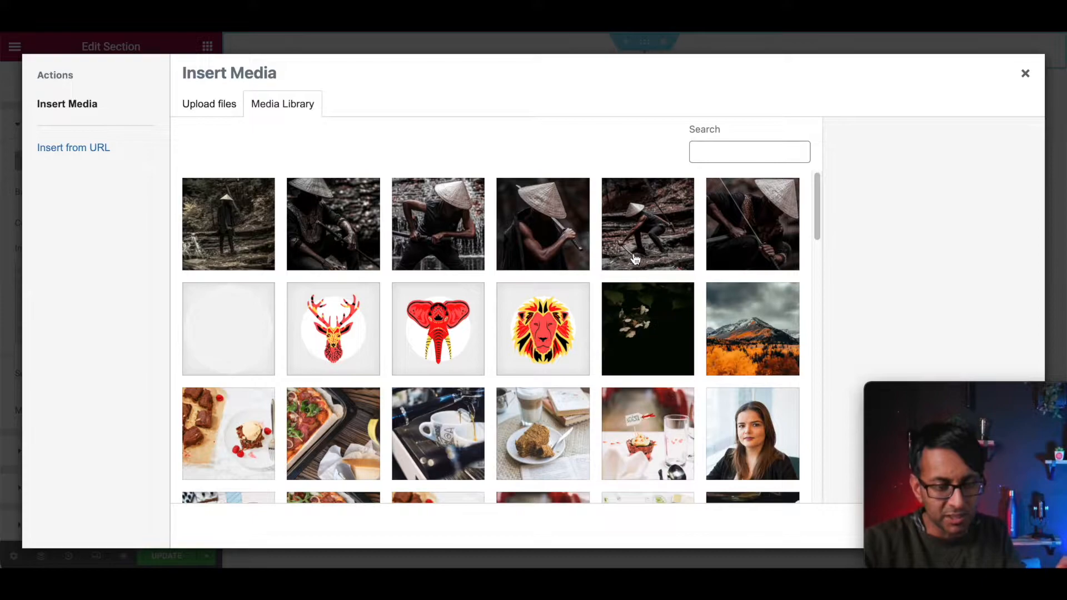
left_click(465, 240)
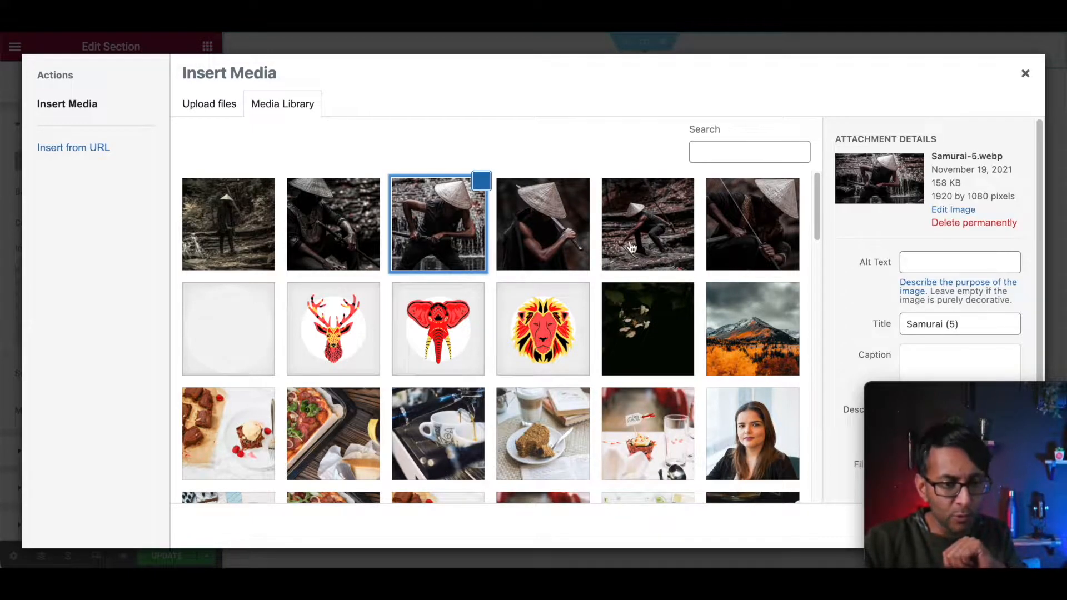
left_click_drag(958, 395, 956, 338)
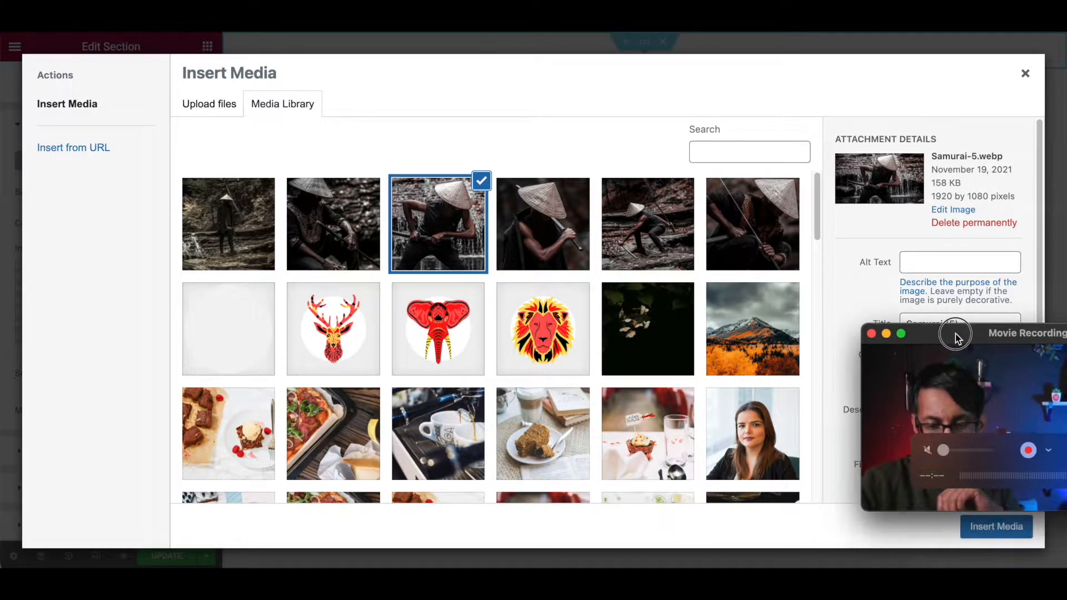
left_click(1003, 528)
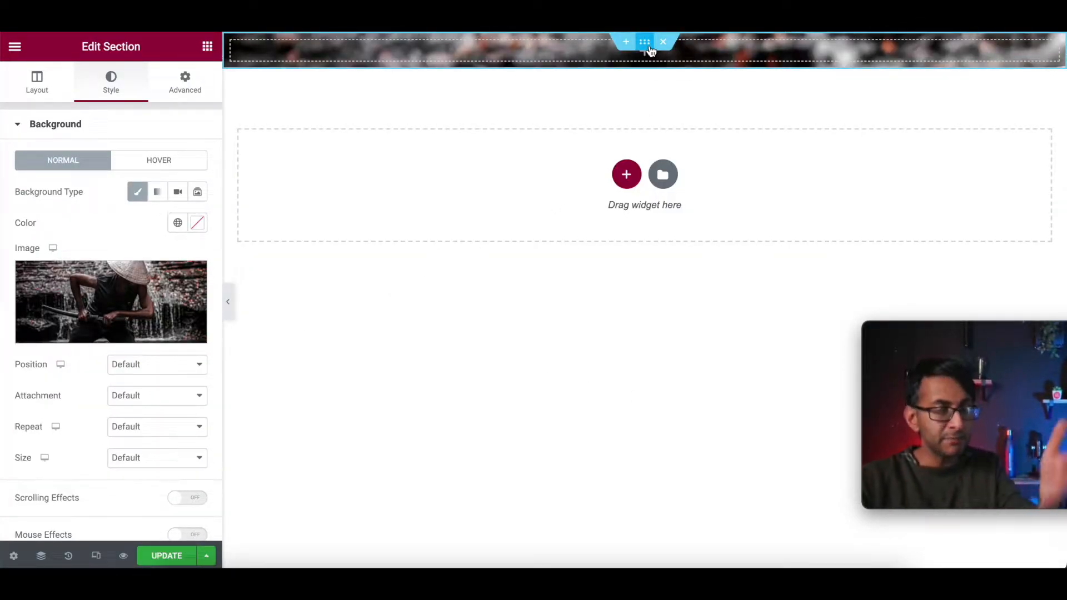
Set the section's content width to Boxed at 1200 and its columns gap to No Gap.
left_click(39, 85)
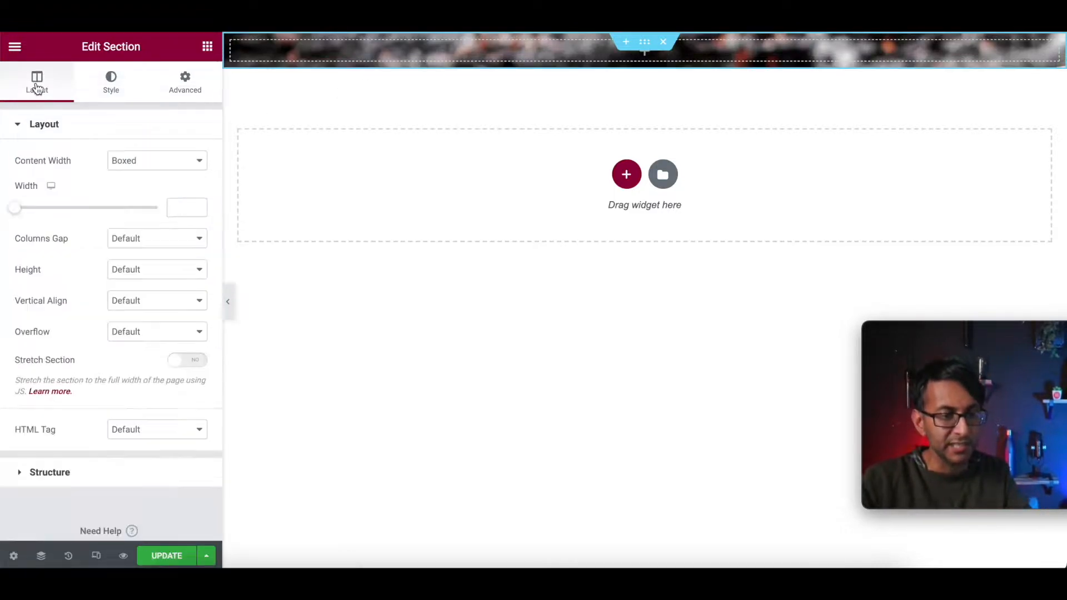
left_click(159, 162)
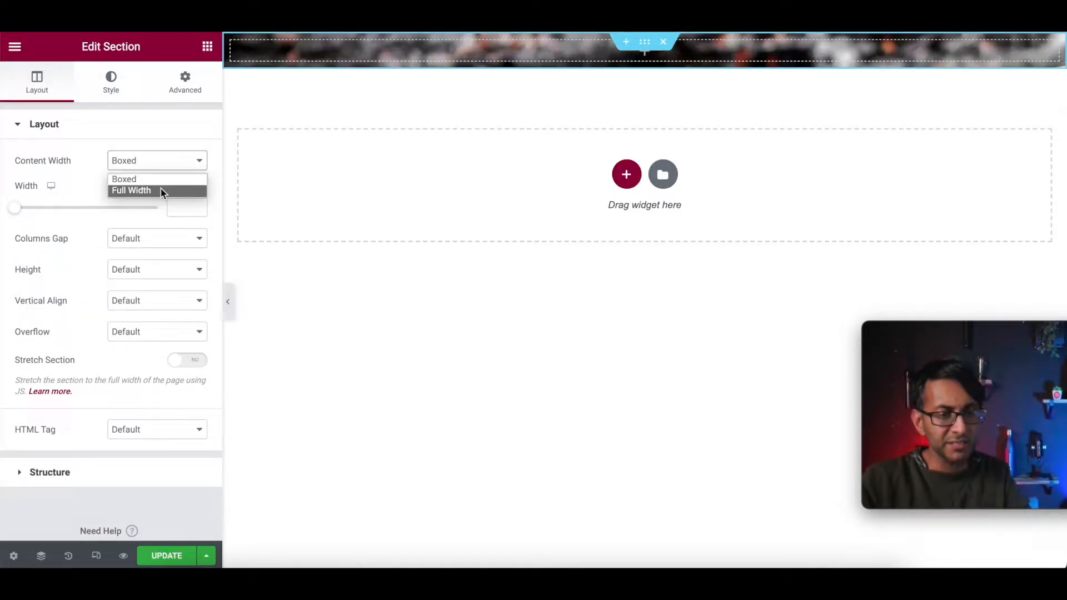
left_click(162, 179)
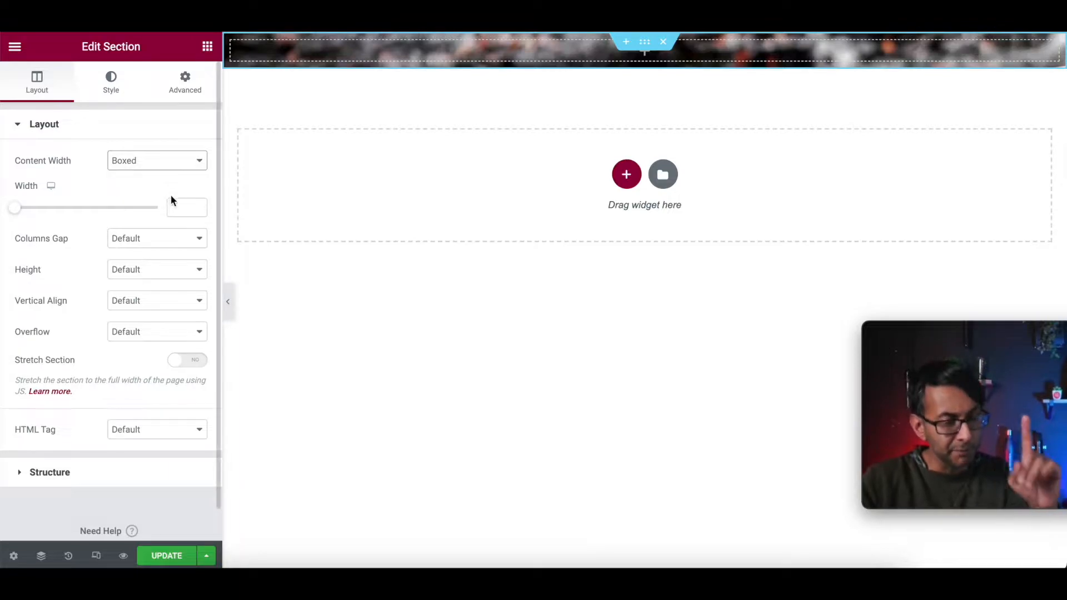
left_click(175, 203)
type("1200")
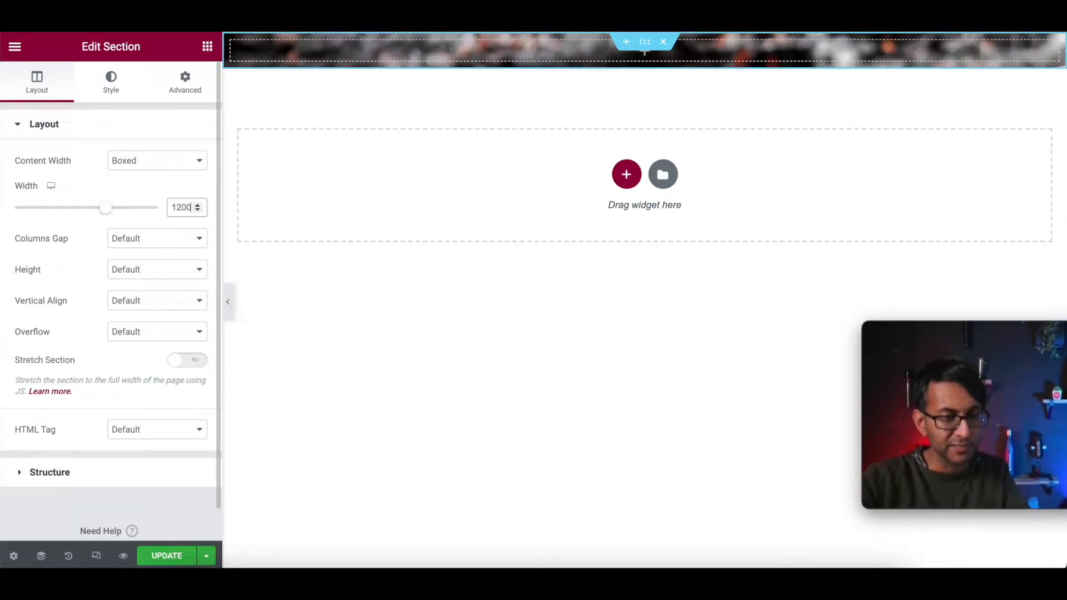
left_click(171, 242)
left_click(166, 267)
Set the section's height to Min Height with a minimum height of 100 VH.
left_click(163, 269)
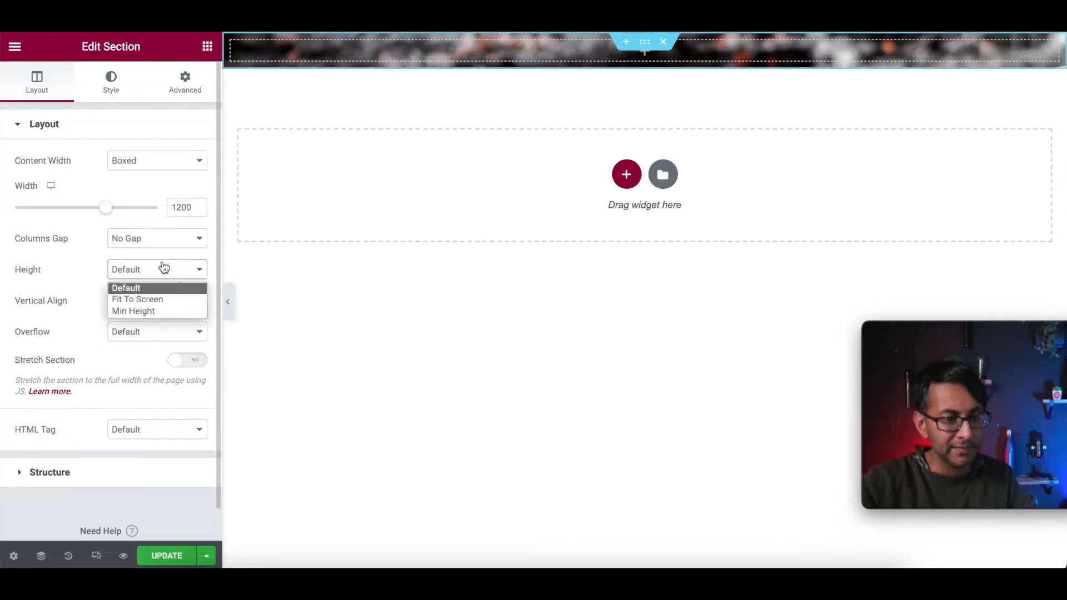
left_click(145, 311)
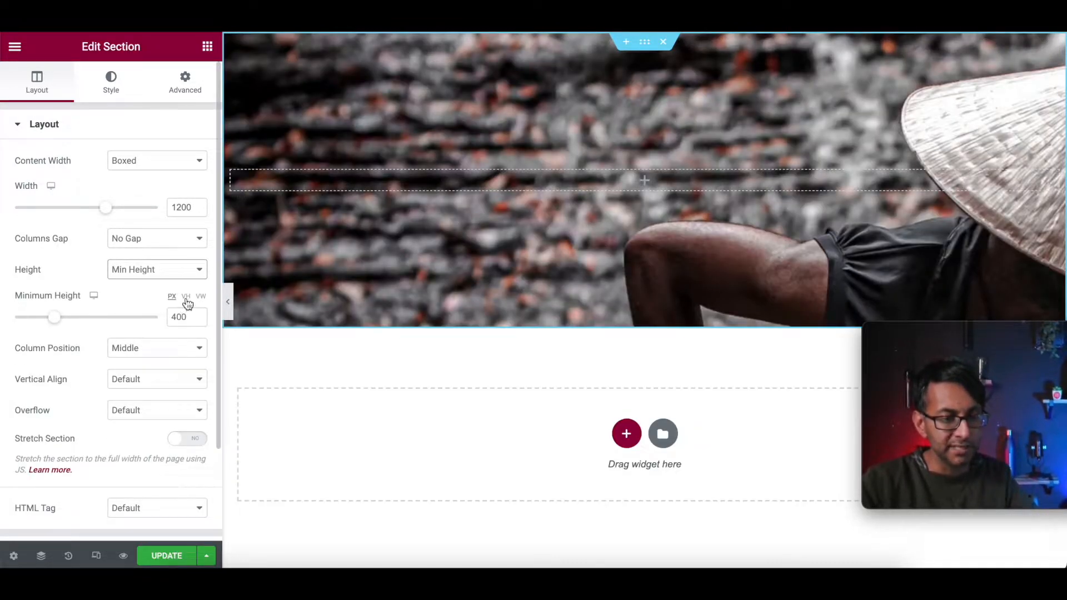
left_click(186, 296)
left_click_drag(188, 316, 150, 317)
type("100")
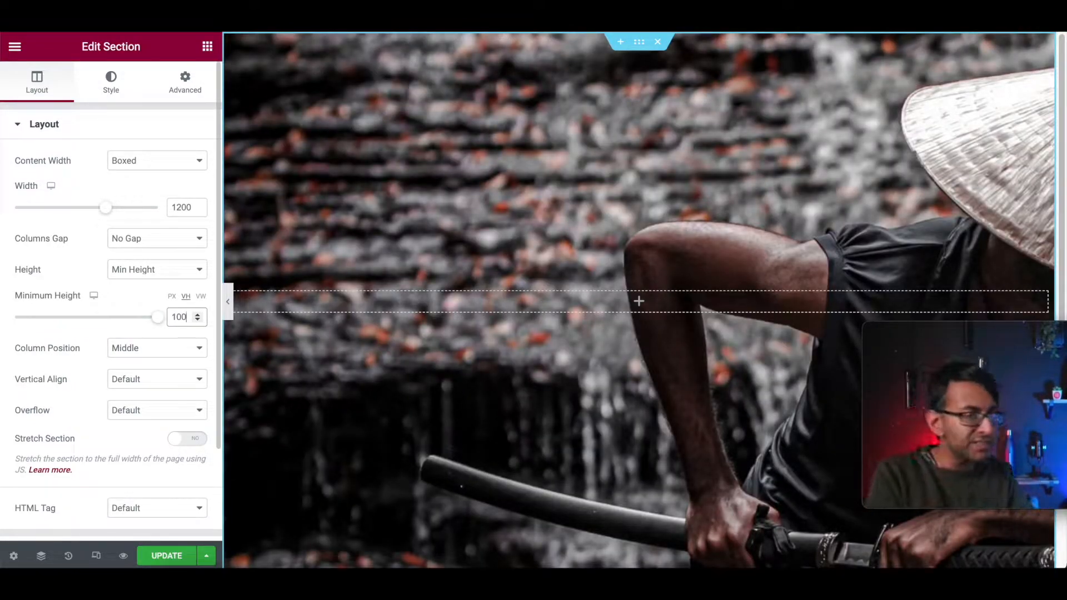
left_click(157, 269)
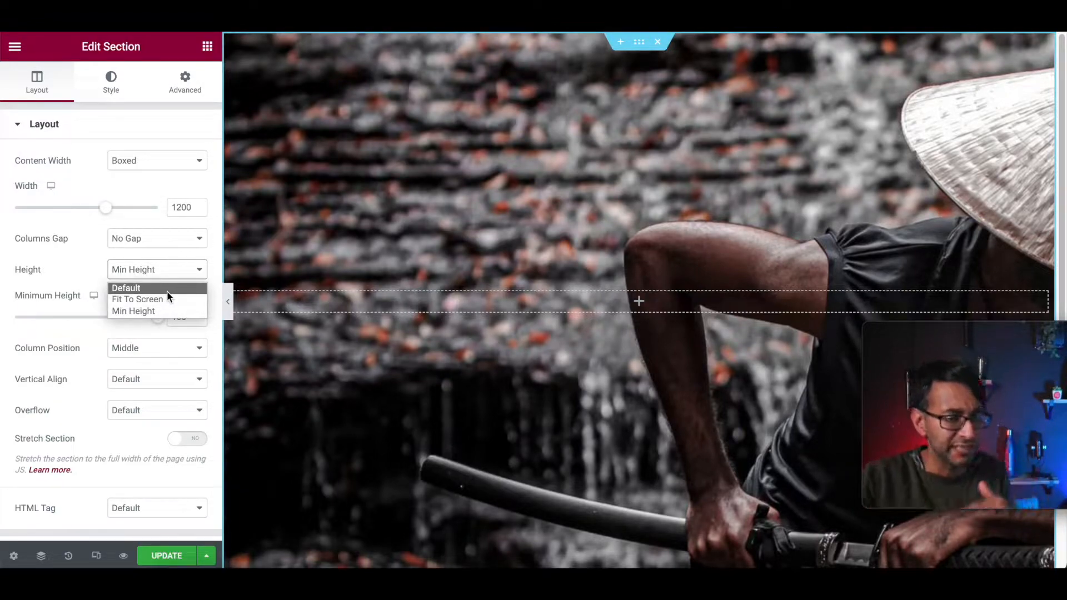
left_click(84, 276)
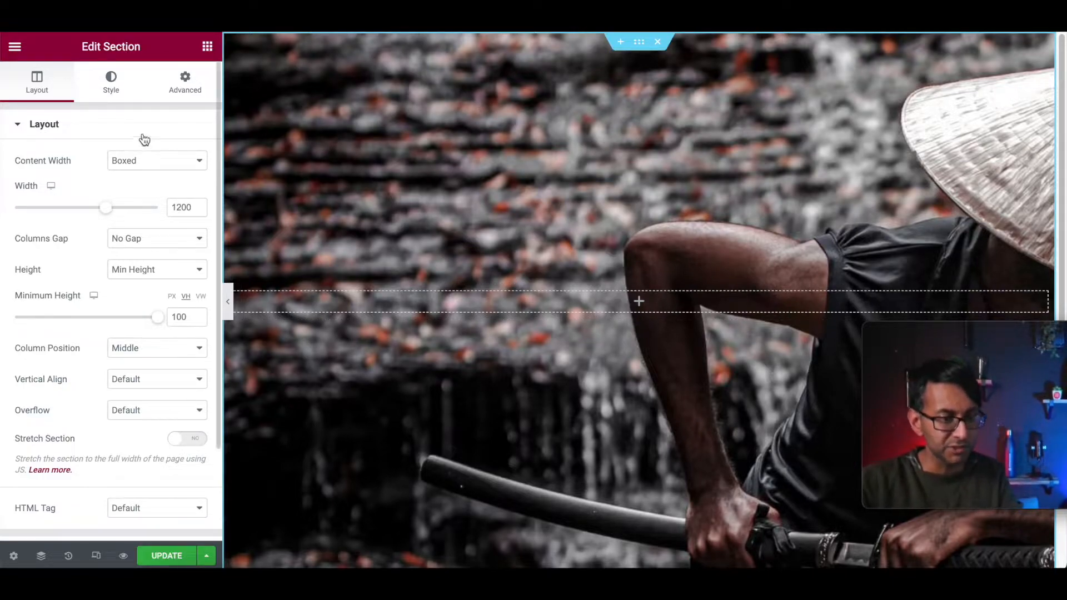
Set the section's background image to position Center Center, attachment Scroll, No-repeat and size Cover.
left_click(113, 89)
left_click(135, 367)
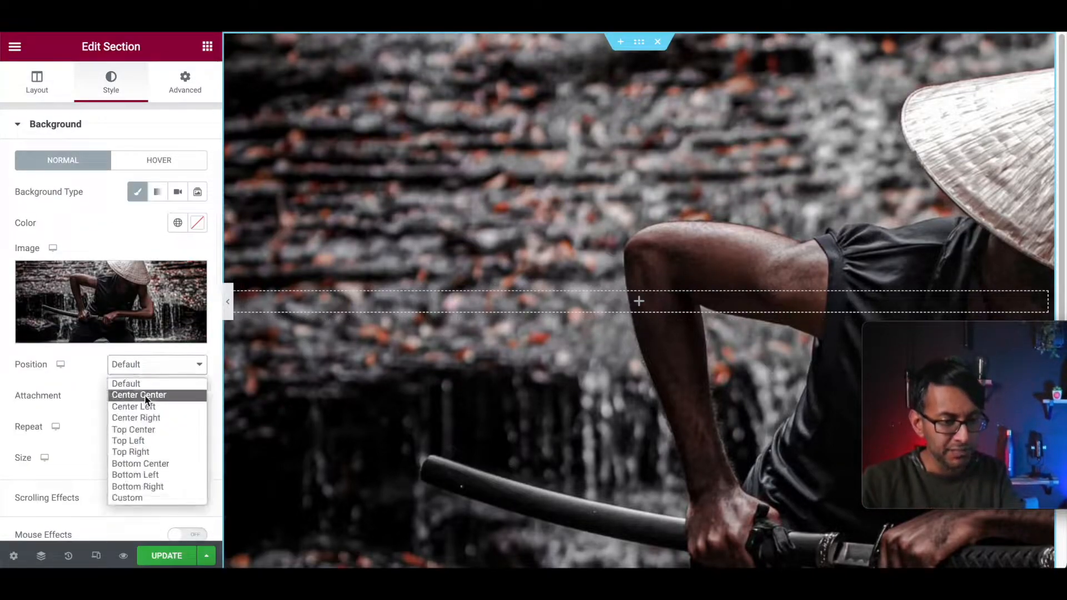
left_click(145, 395)
left_click(142, 396)
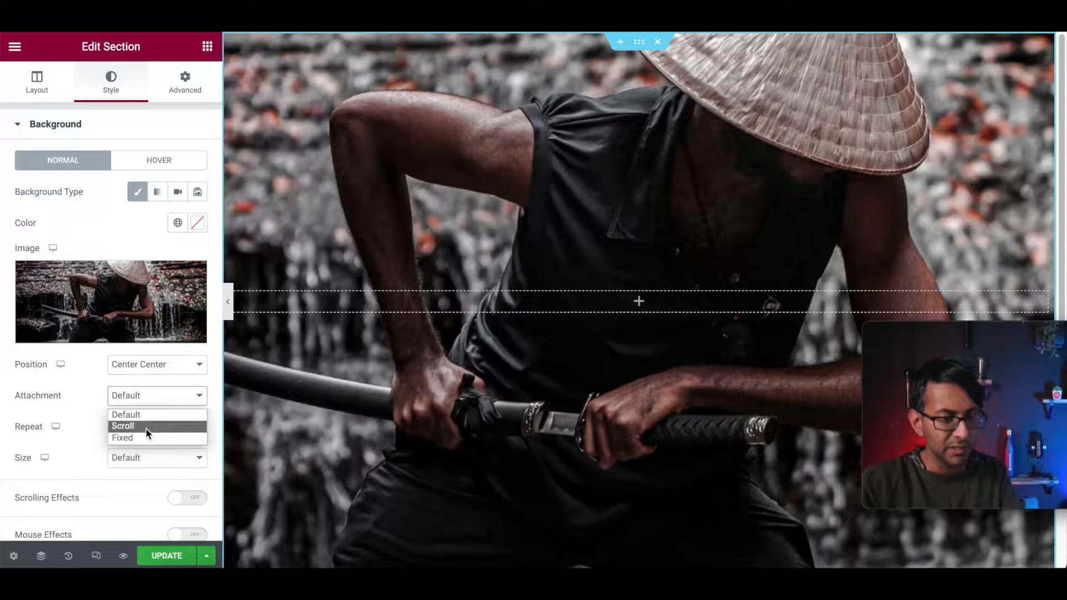
left_click(150, 426)
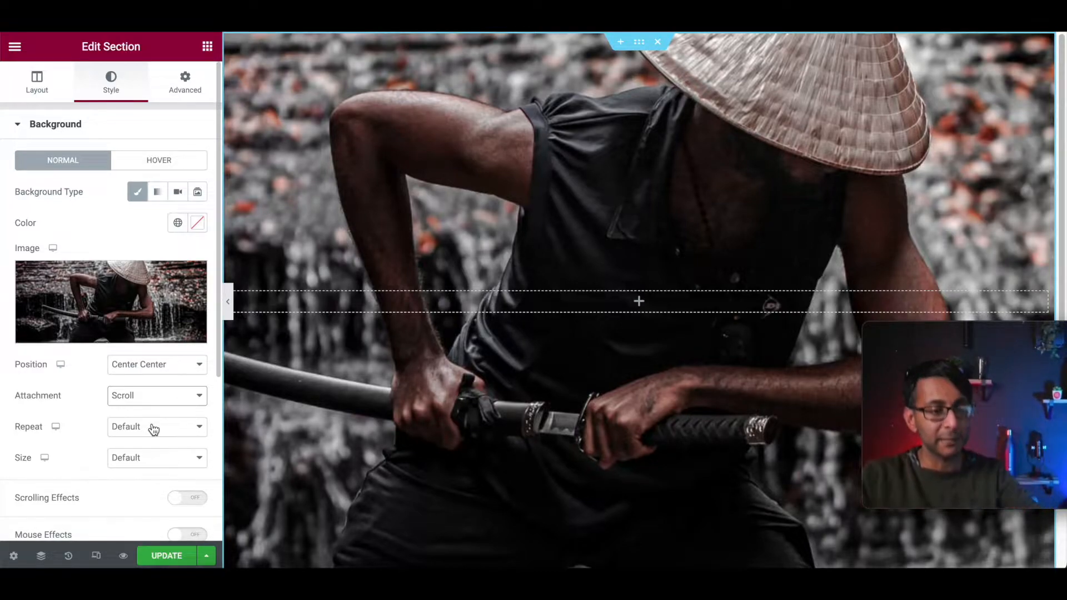
left_click(154, 428)
left_click(156, 455)
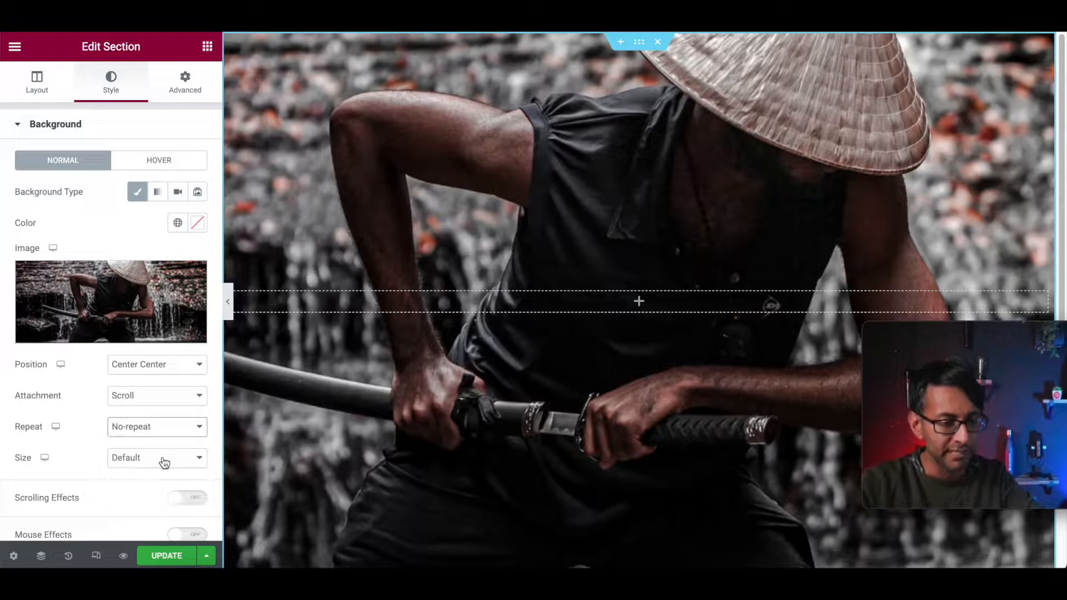
left_click(158, 461)
left_click(150, 500)
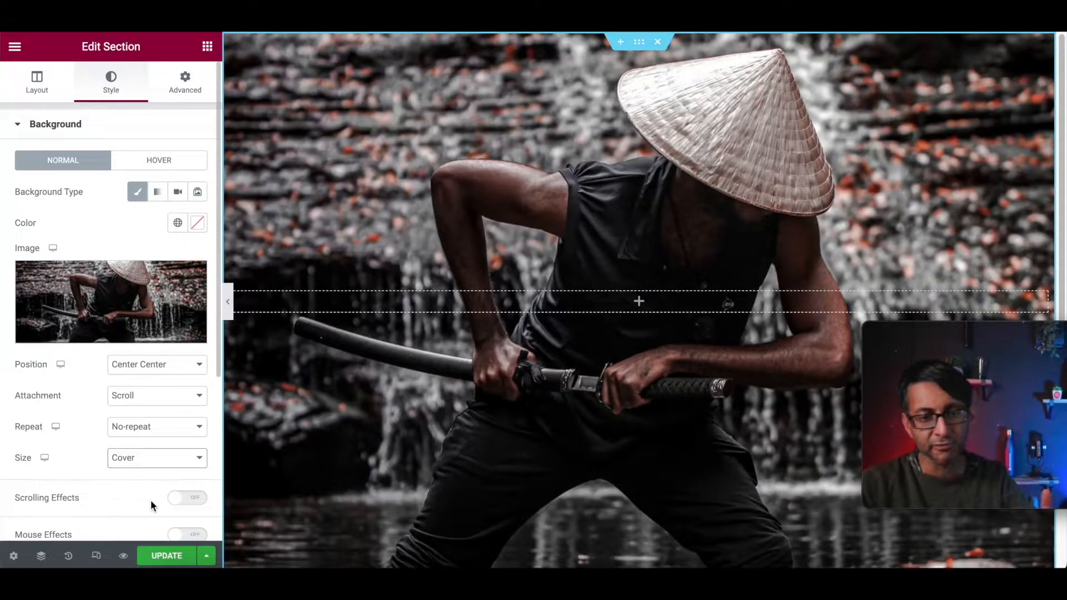
Set the section's column position to Top.
left_click(36, 82)
left_click(147, 351)
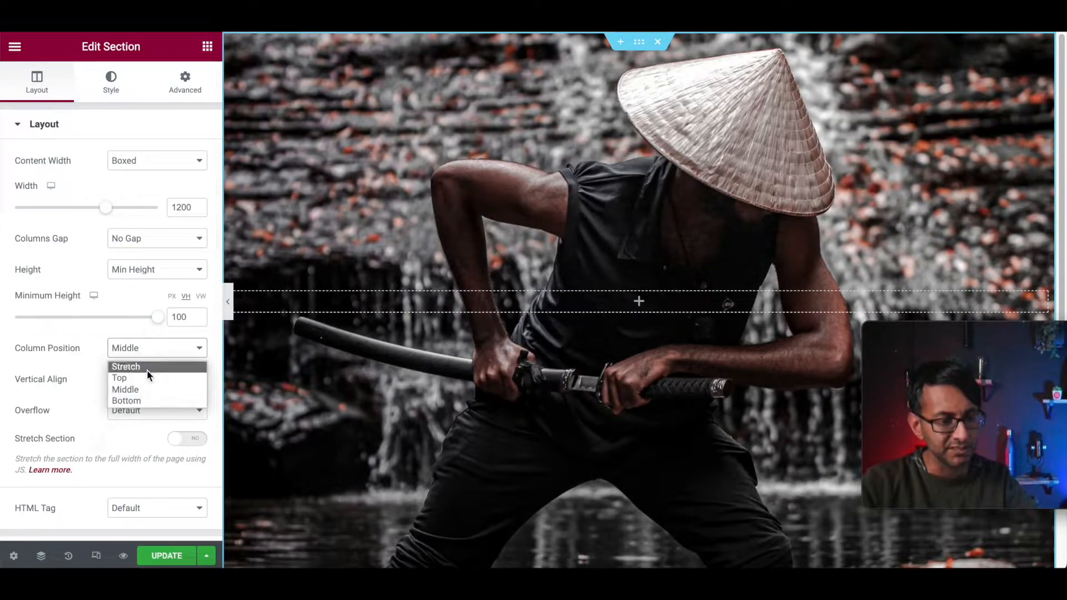
left_click(146, 373)
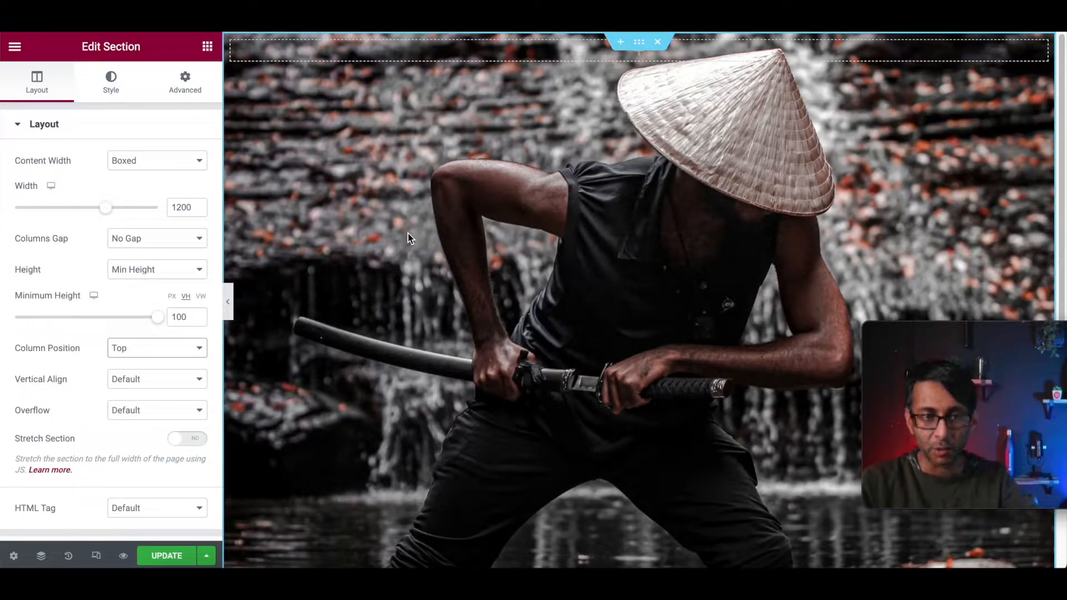
Unlink the section's margin values and its padding values so each side can be set separately.
left_click(203, 96)
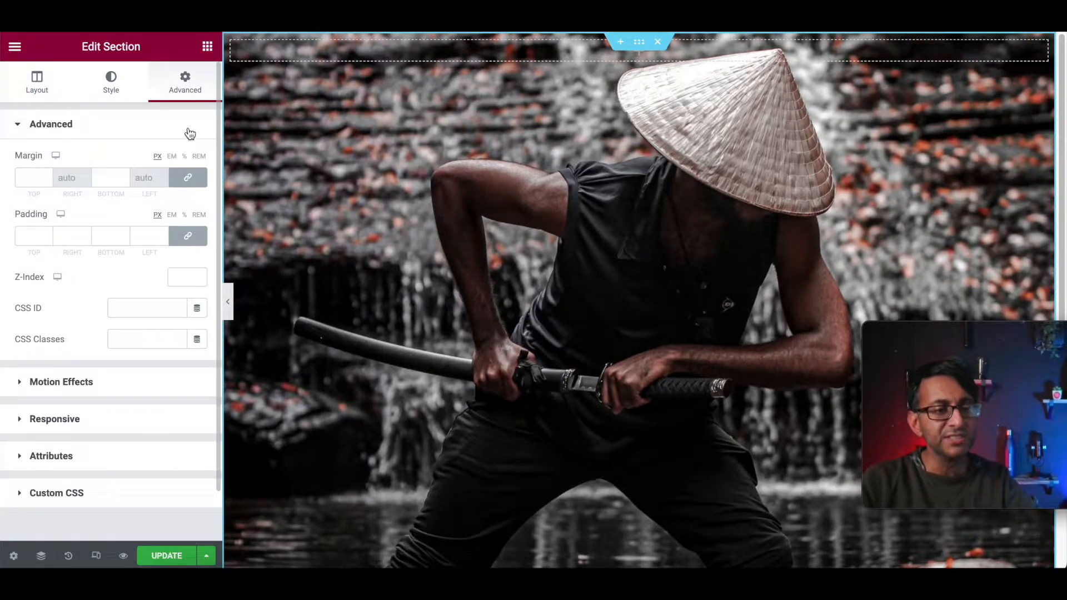
left_click(189, 177)
left_click(187, 235)
Try a top padding of 150 px on the section and set it back to 0.
left_click_drag(33, 236, 11, 236)
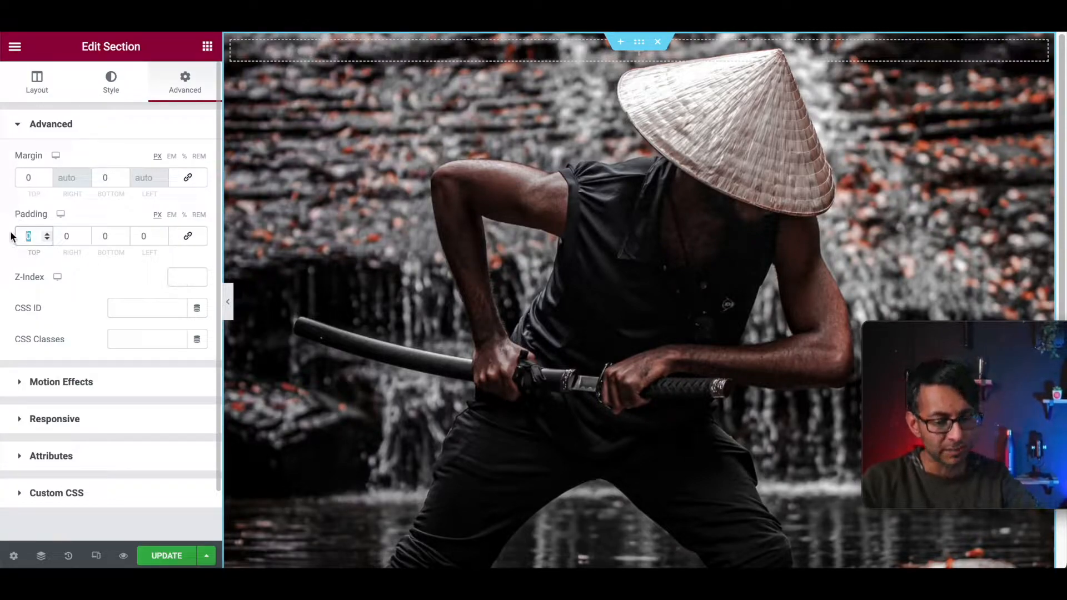
type("150")
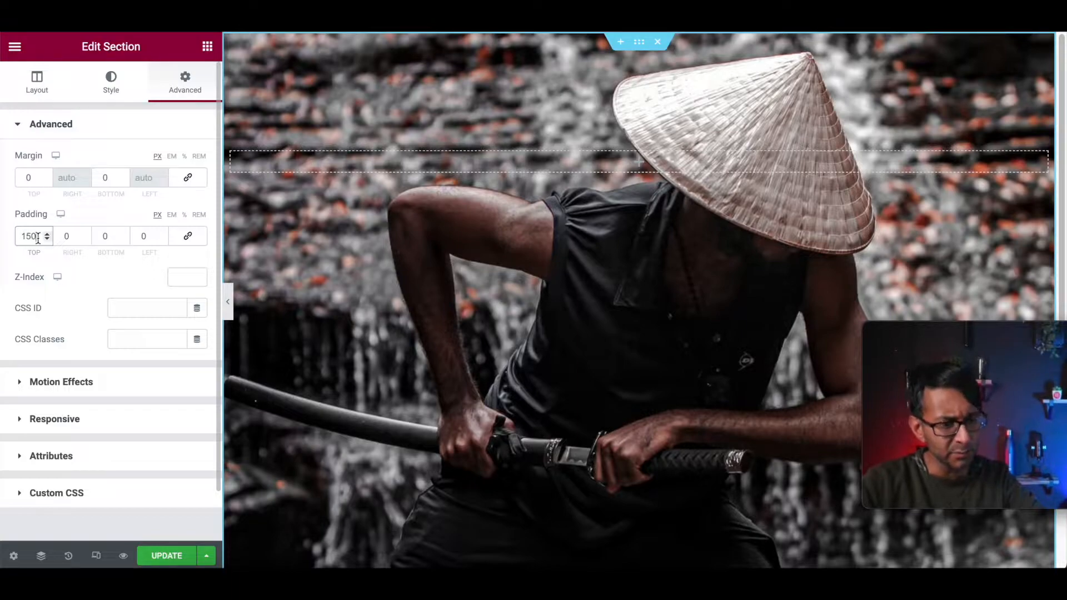
scroll(651, 249, "down", 6)
scroll(651, 249, "up", 6)
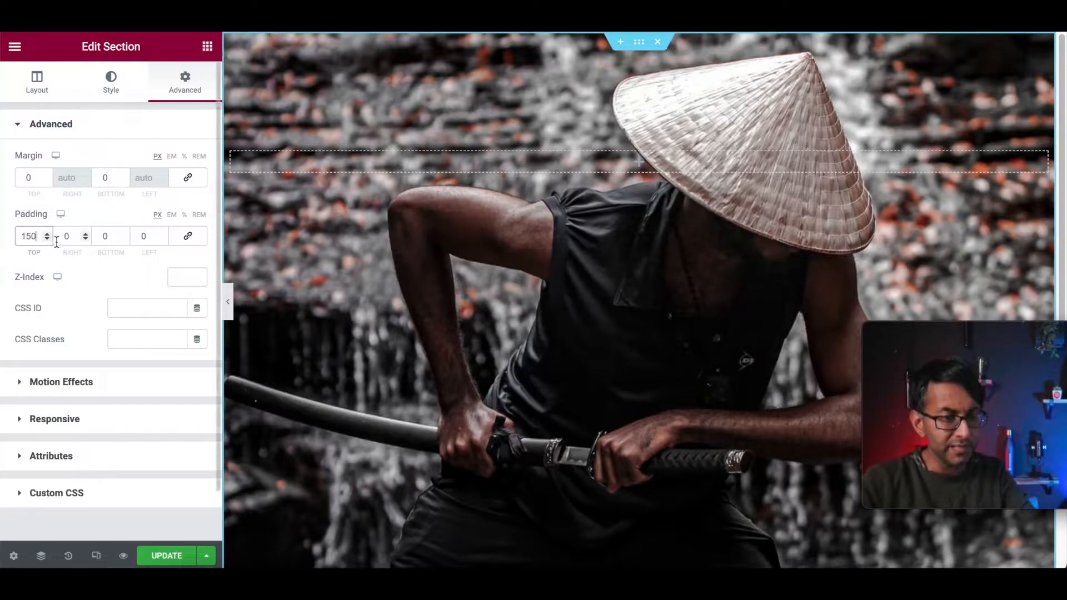
type("0")
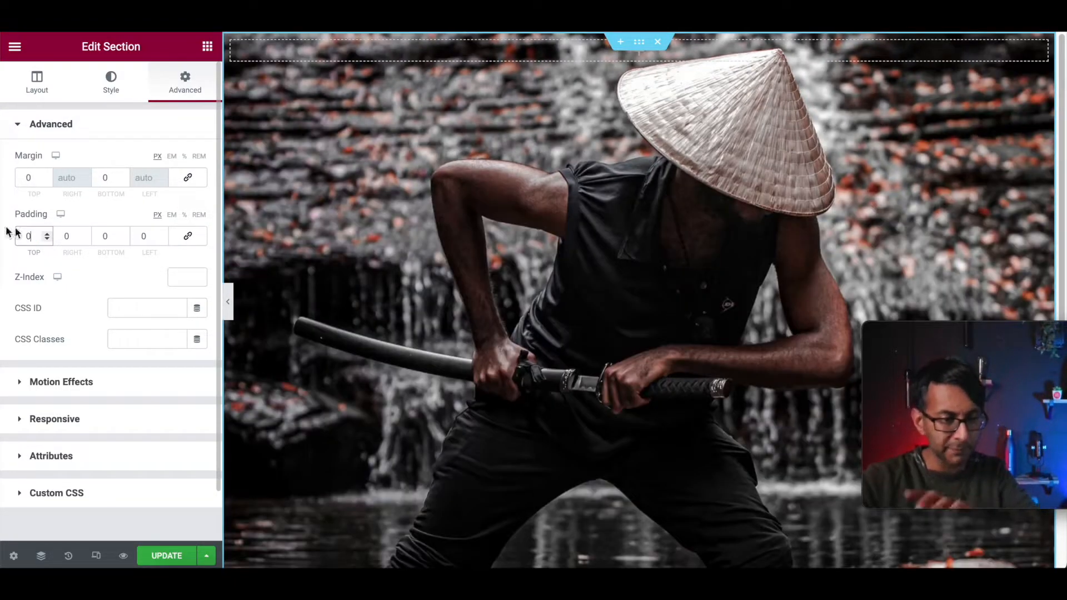
Add a second column to the section beside the existing one.
left_click(209, 49)
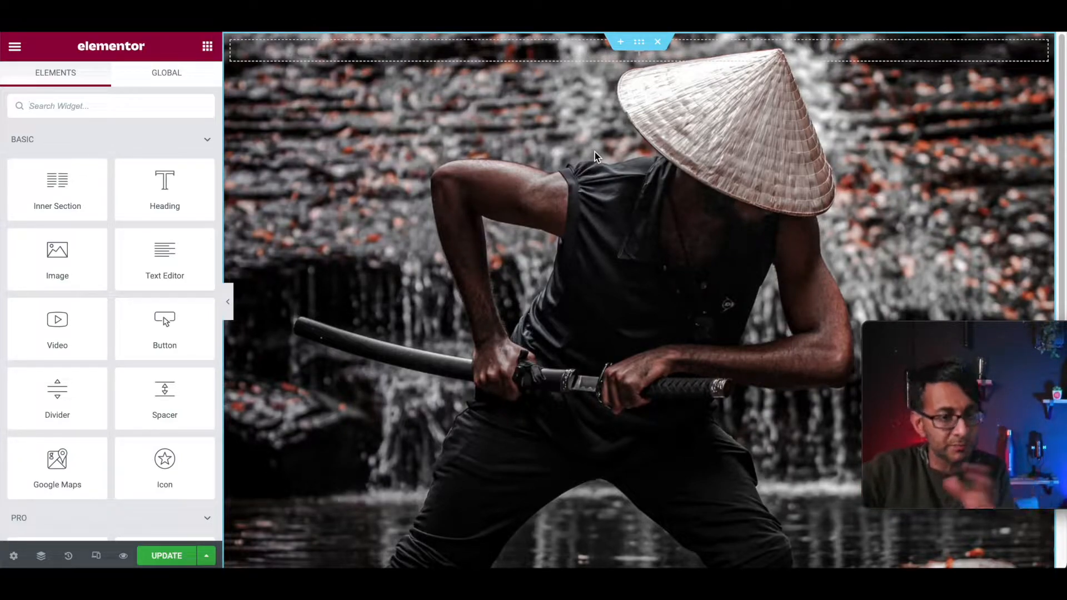
right_click(240, 46)
left_click(285, 110)
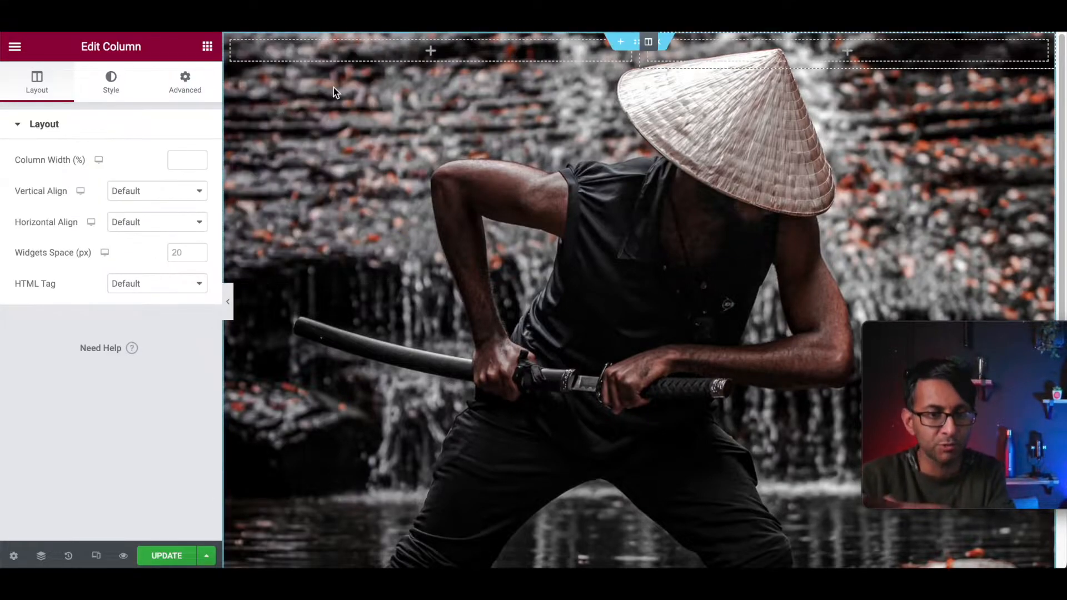
Place a Heading widget in the first column and set its title to "Samurai".
left_click(207, 46)
left_click_drag(167, 191, 300, 53)
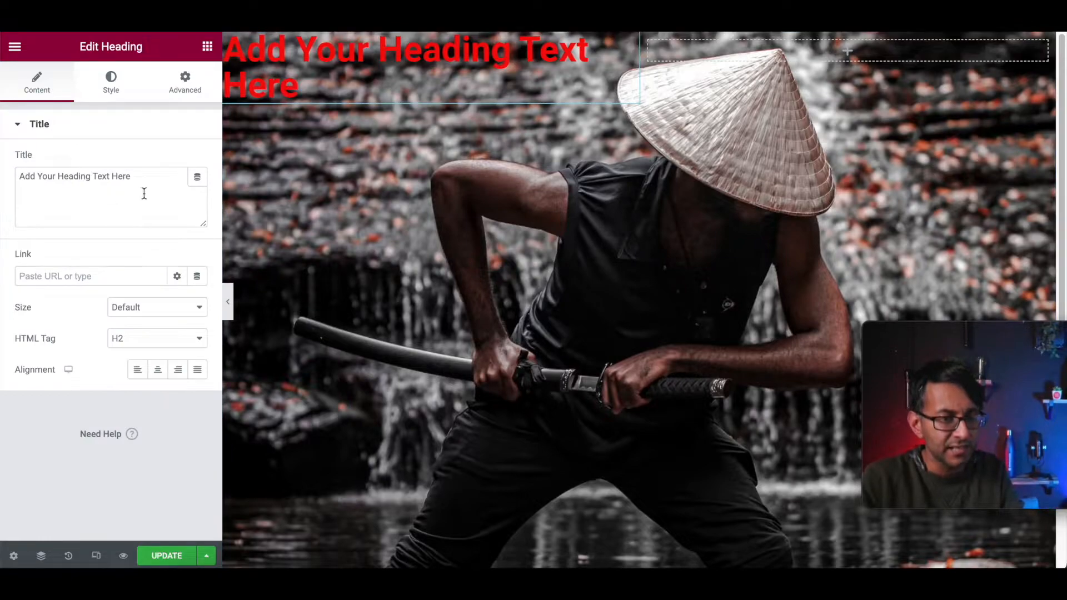
left_click_drag(144, 193, 3, 175)
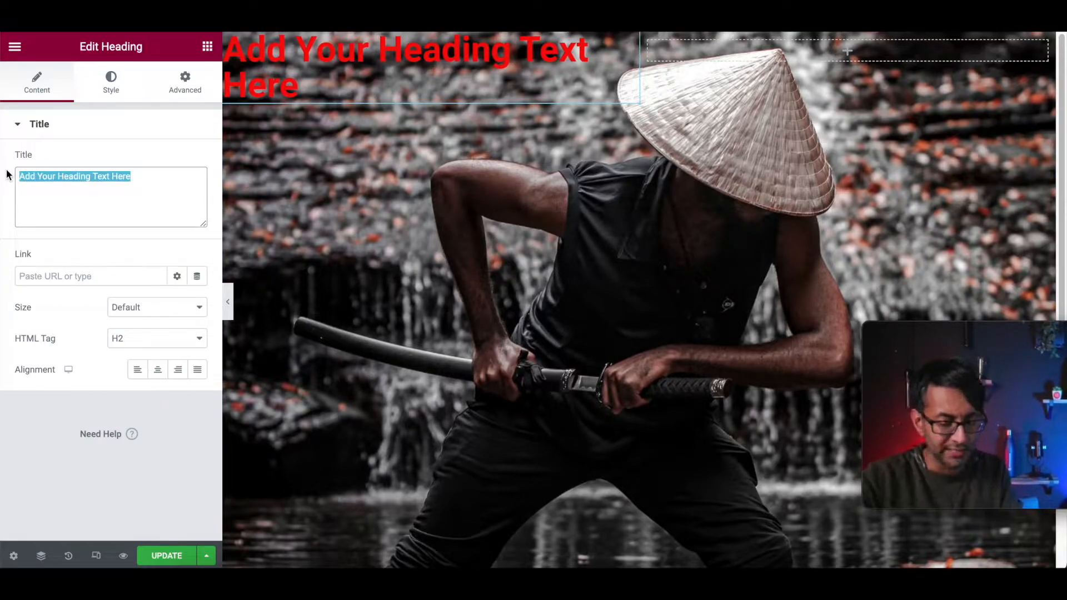
type("Samurai")
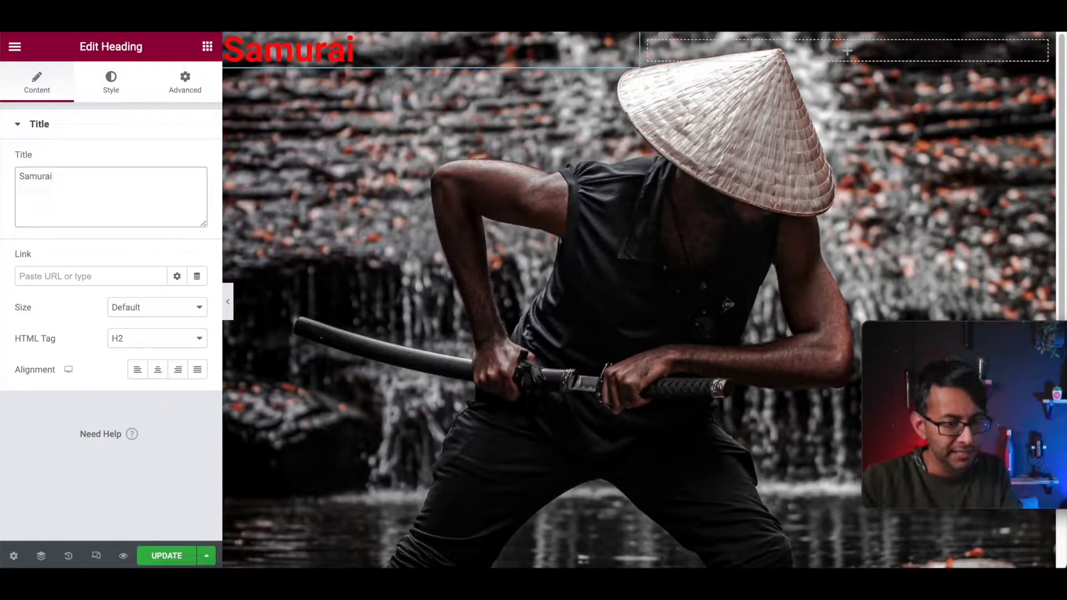
Set the Samurai heading's text color to the global color White.
left_click(112, 84)
left_click(178, 160)
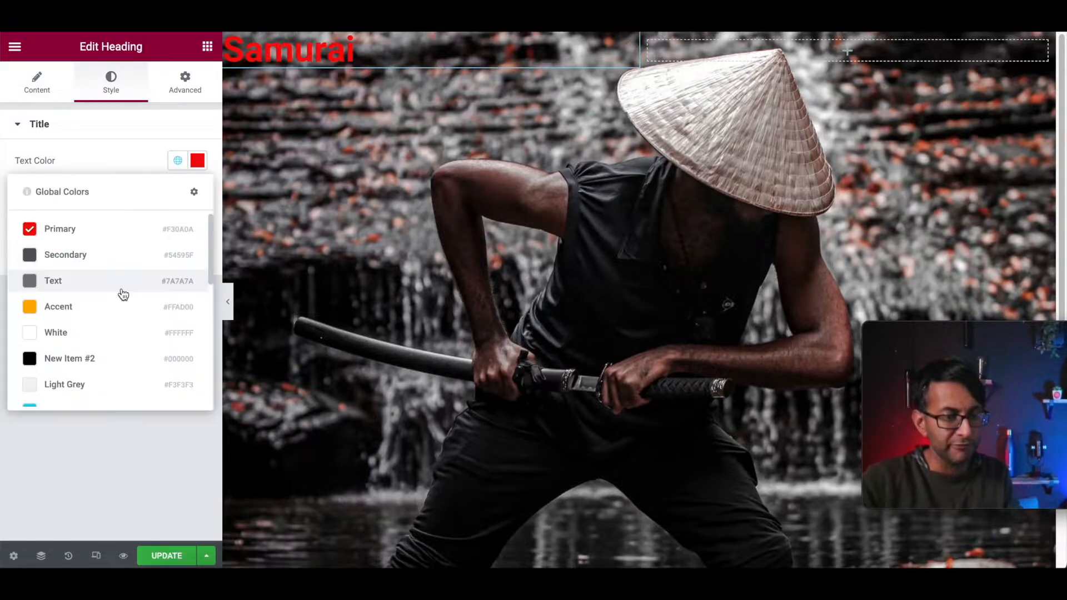
left_click(114, 333)
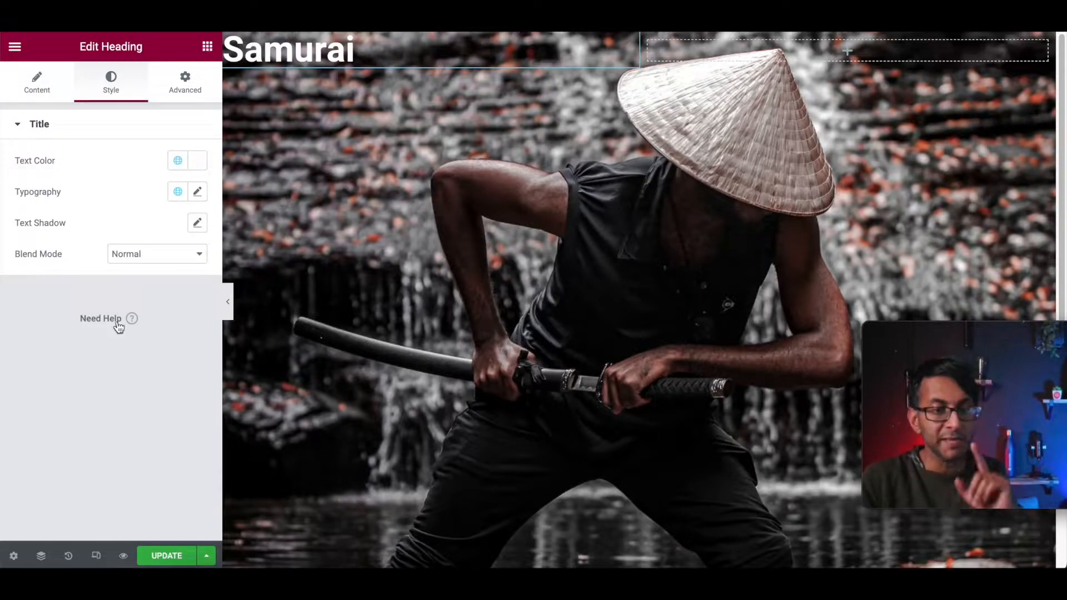
Set the Samurai heading's typography to the Orbitron font family at a size of 3 rem.
left_click(196, 192)
left_click(156, 266)
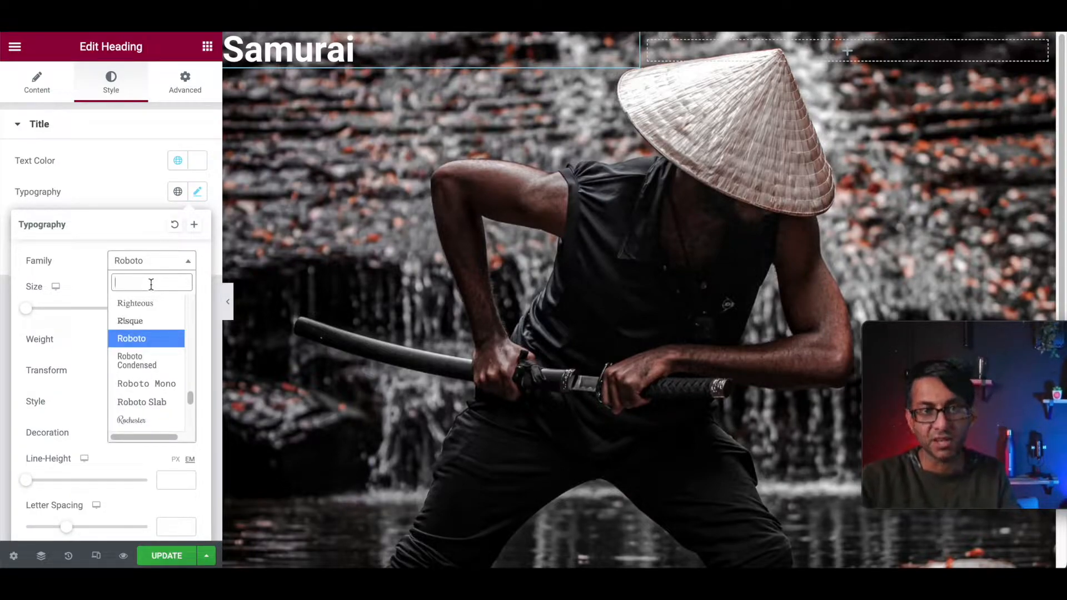
type("oribt")
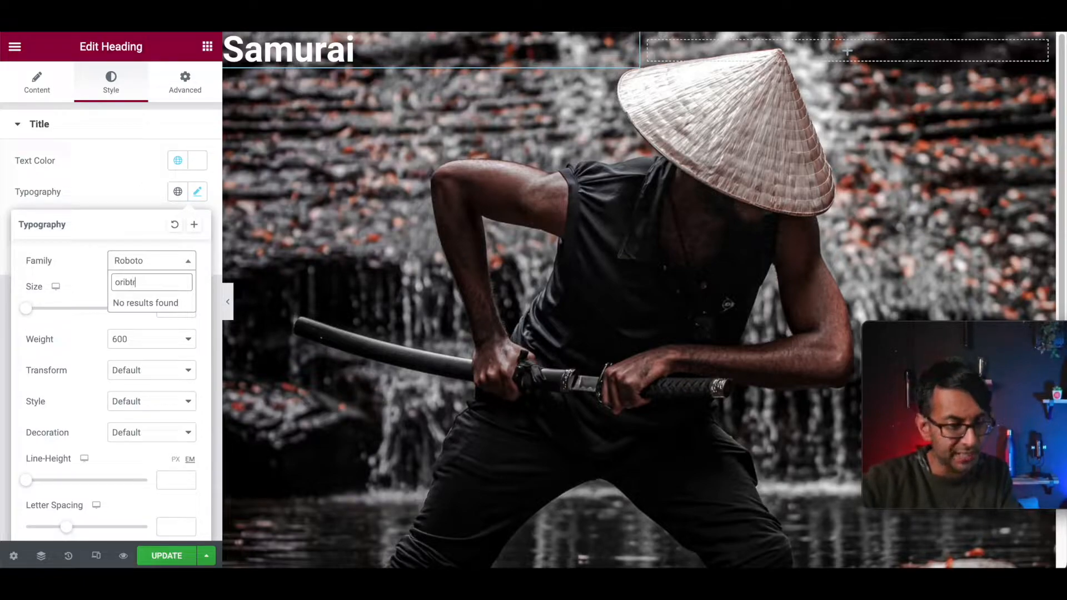
type("r")
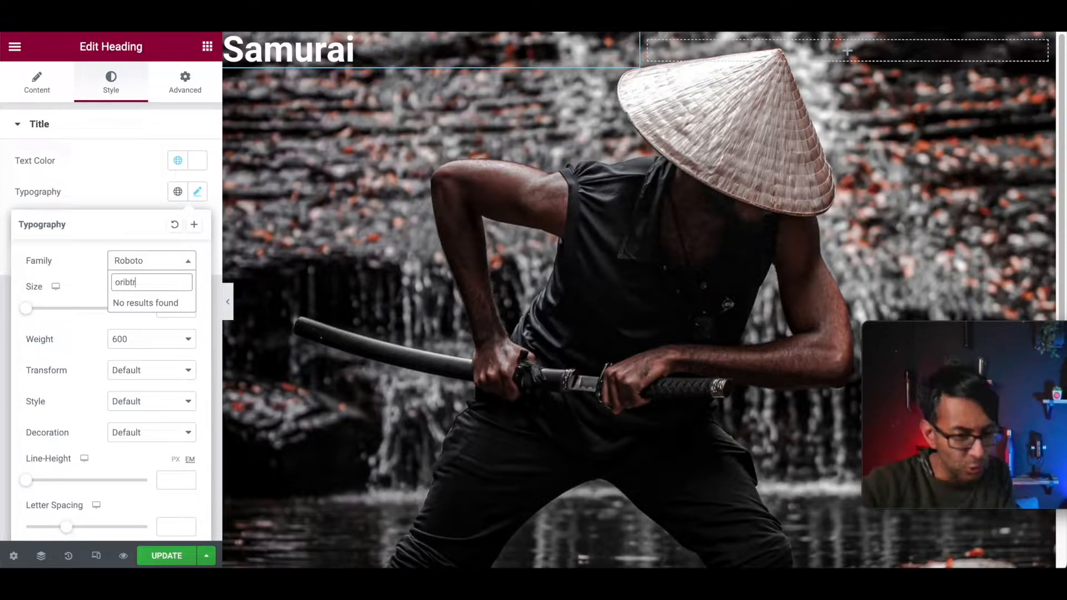
key("BackSpace")
key("BackSpace")
key("BackSpace")
key("BackSpace")
type("bit")
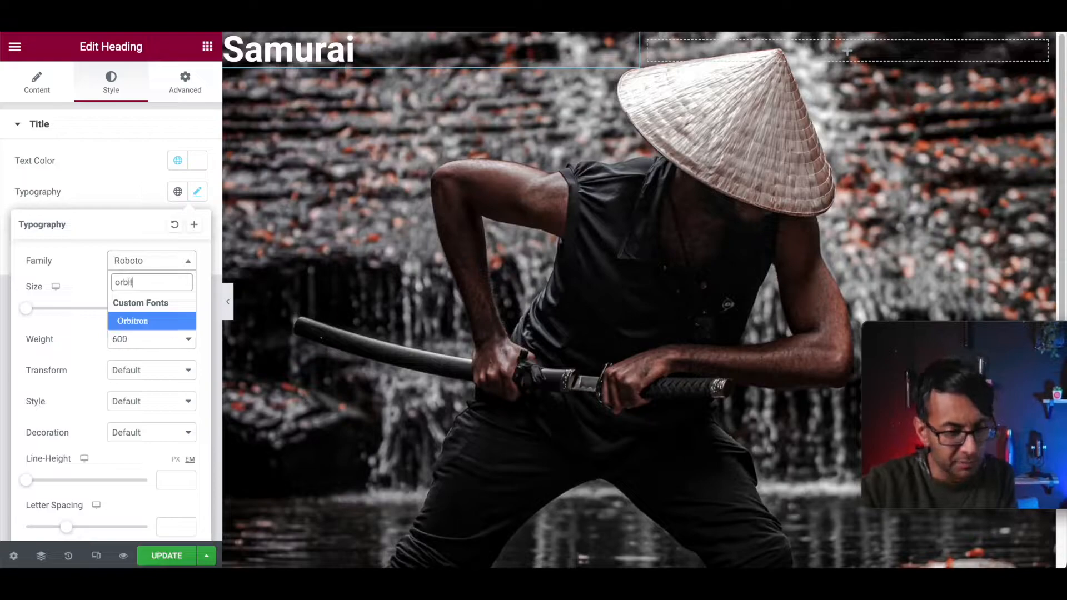
left_click(161, 322)
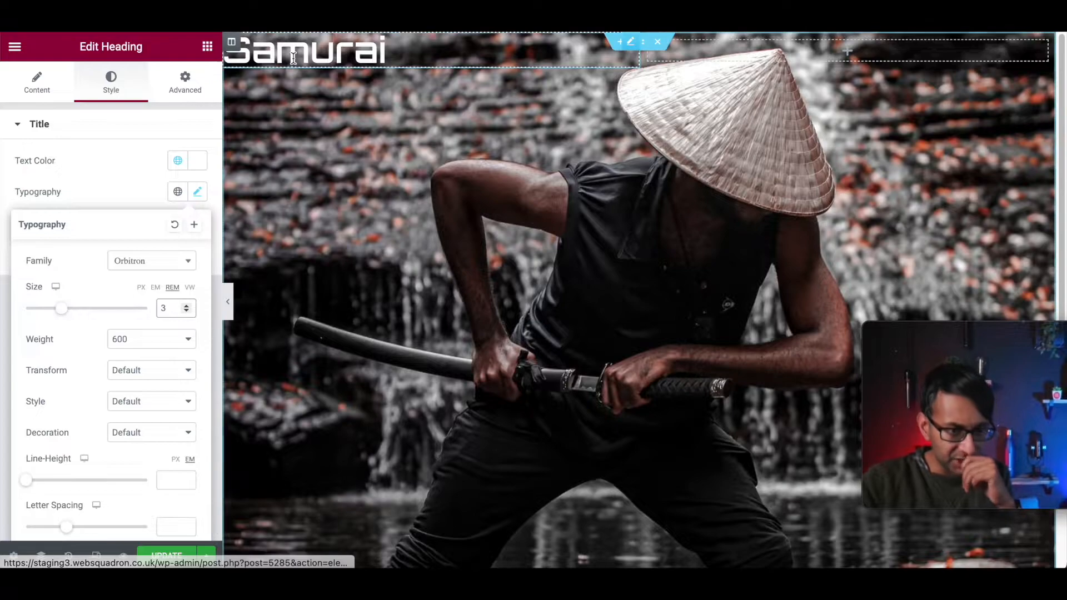
Unlink the first column's margin and padding values and set its top margin to 150 px.
left_click(232, 43)
left_click(199, 88)
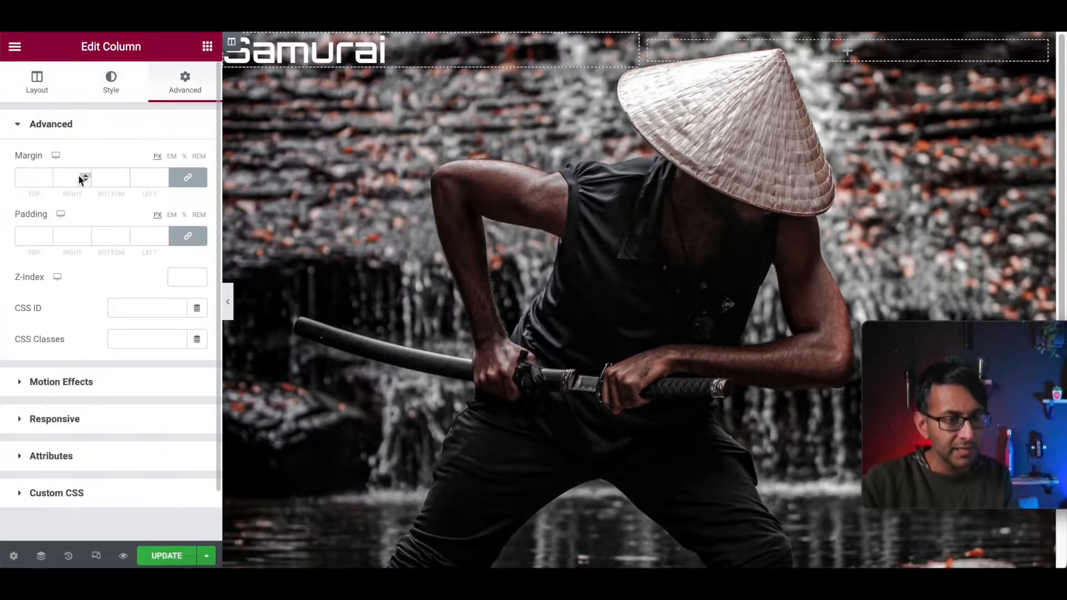
left_click(188, 177)
left_click(188, 236)
double_click(36, 177)
type("150")
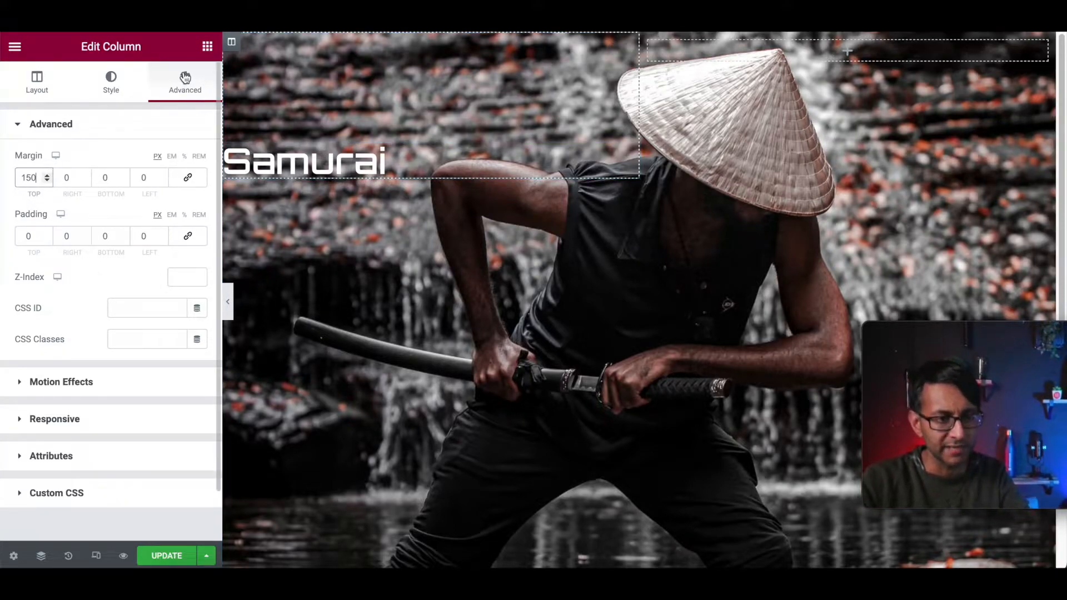
Add a Text Editor widget below the Samurai heading and set its text color to the global color White.
left_click(207, 46)
left_click_drag(164, 253, 334, 172)
left_click(133, 94)
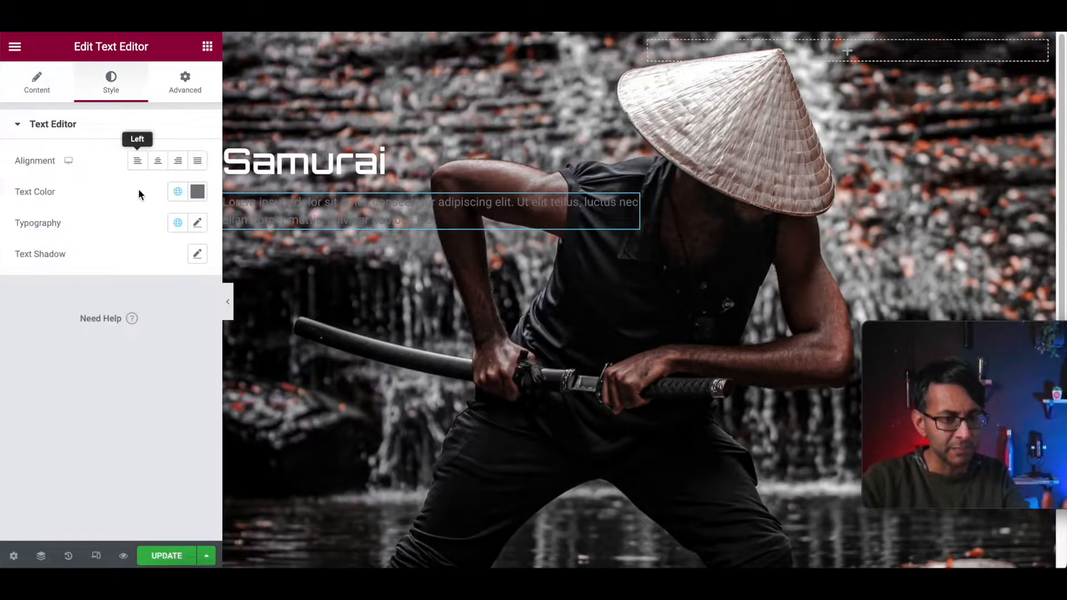
left_click(178, 193)
left_click(121, 365)
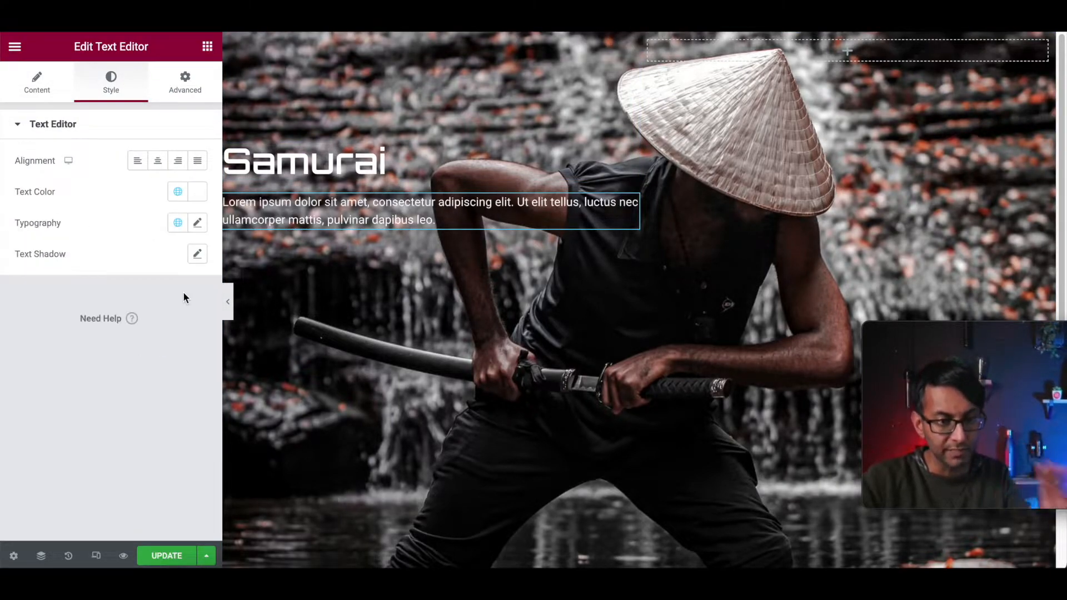
Set the font size of the paragraph below the heading to 1.5 rem.
left_click(196, 222)
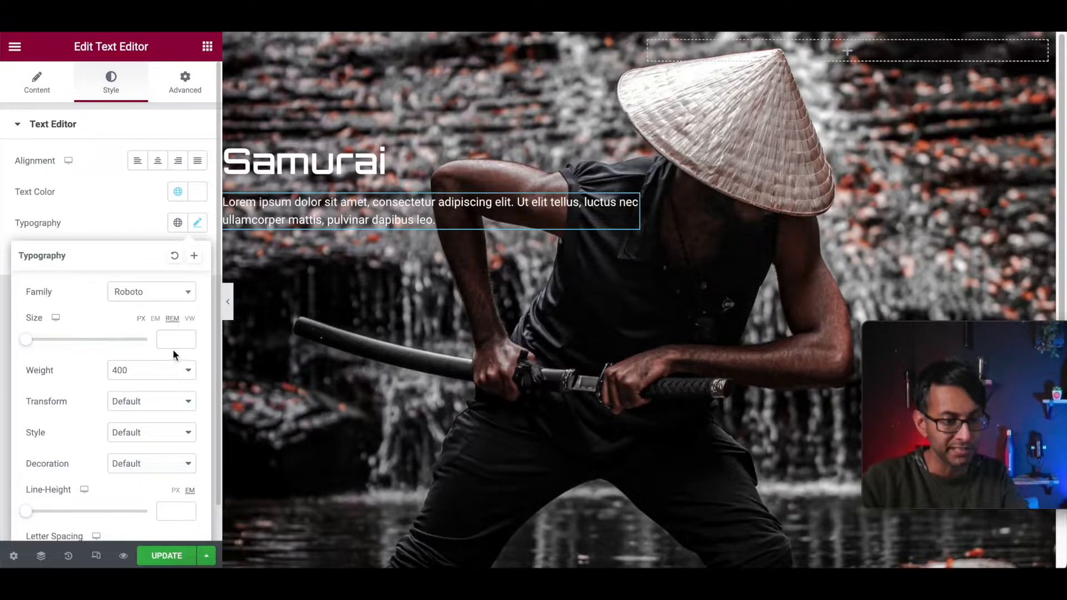
type("2")
key("BackSpace")
type("1.5")
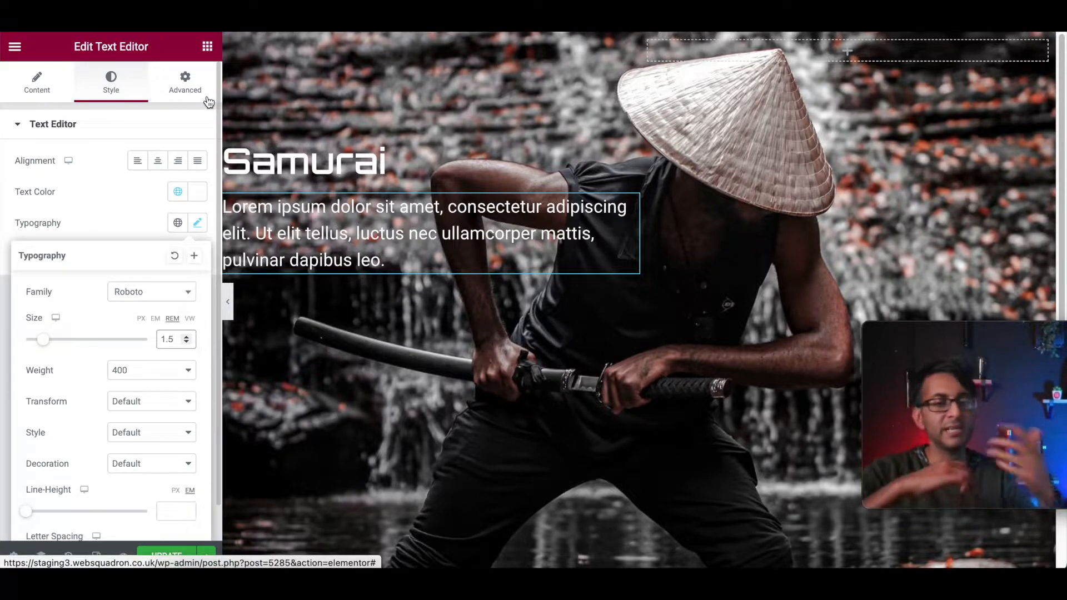
Duplicate the paragraph and move the copy into the second column.
right_click(564, 237)
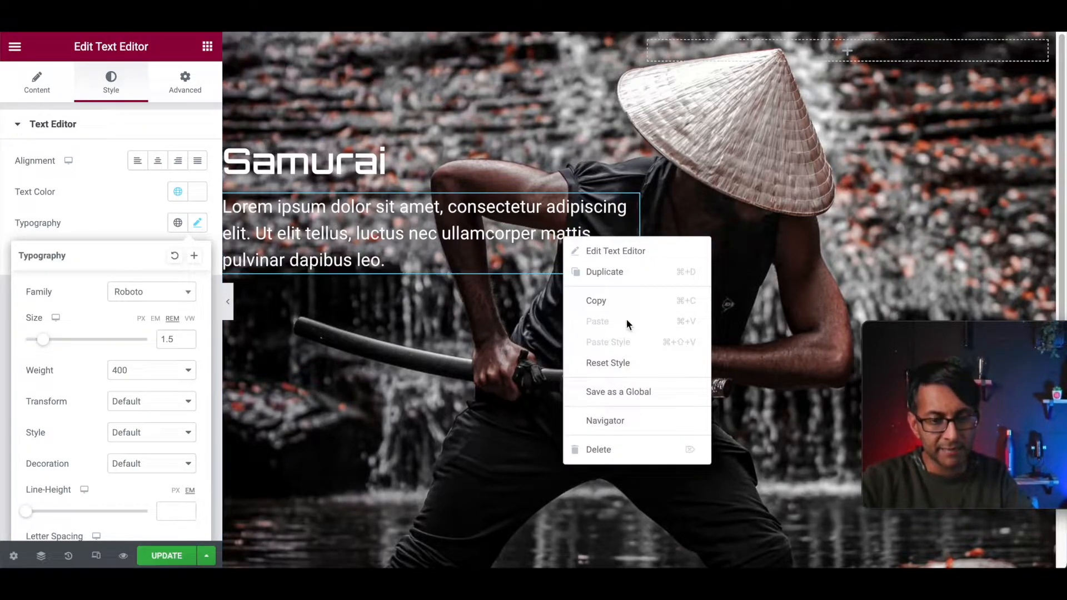
left_click(611, 276)
left_click_drag(628, 293, 815, 140)
left_click_drag(817, 46, 817, 48)
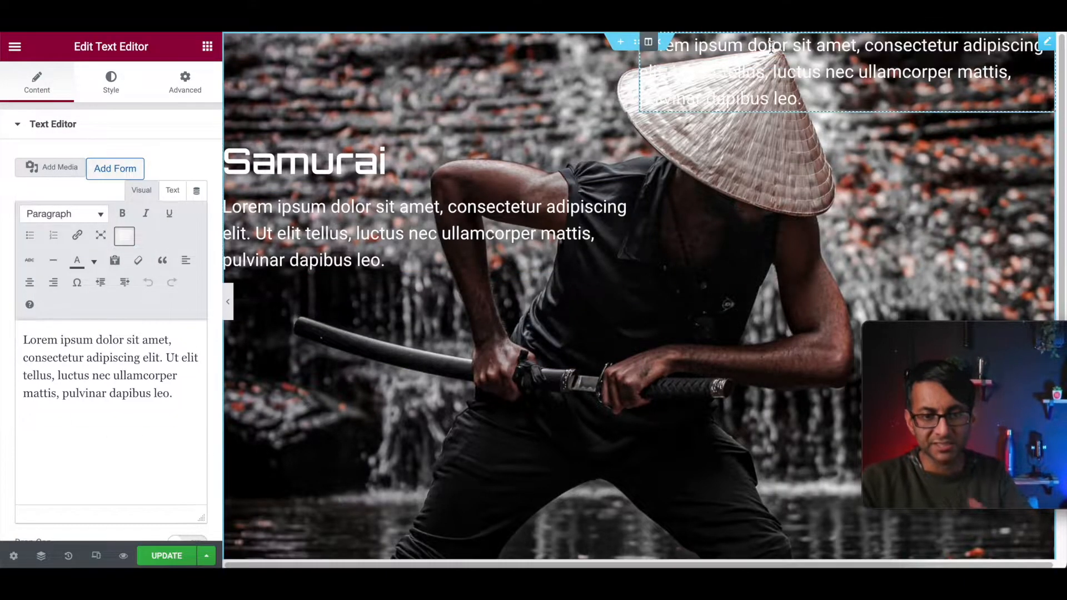
Set the second column's top margin to 219 px to line its paragraph up with the first column's.
left_click(647, 44)
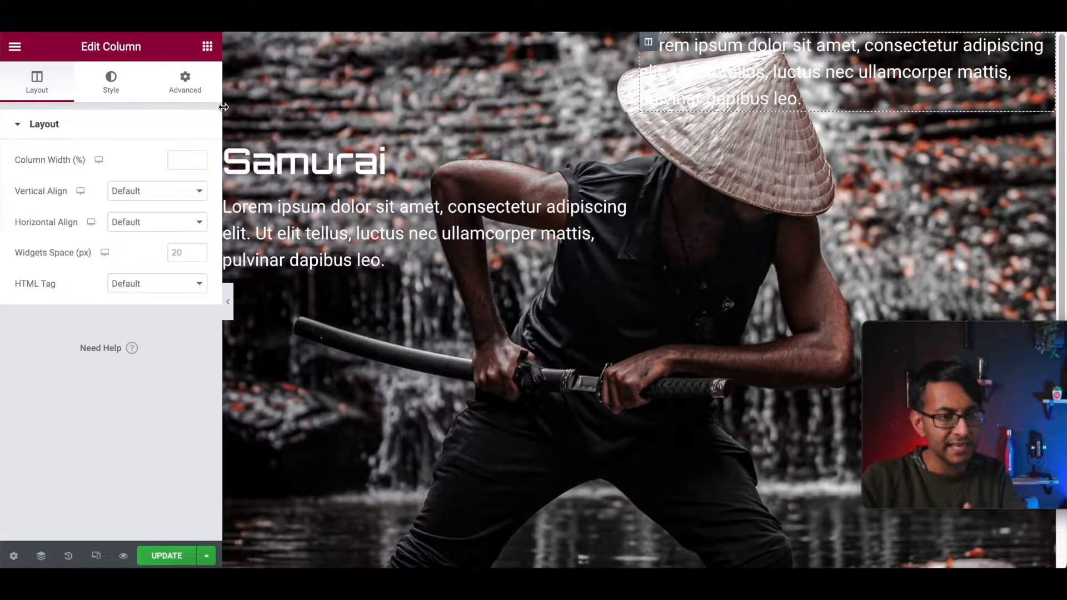
left_click(185, 83)
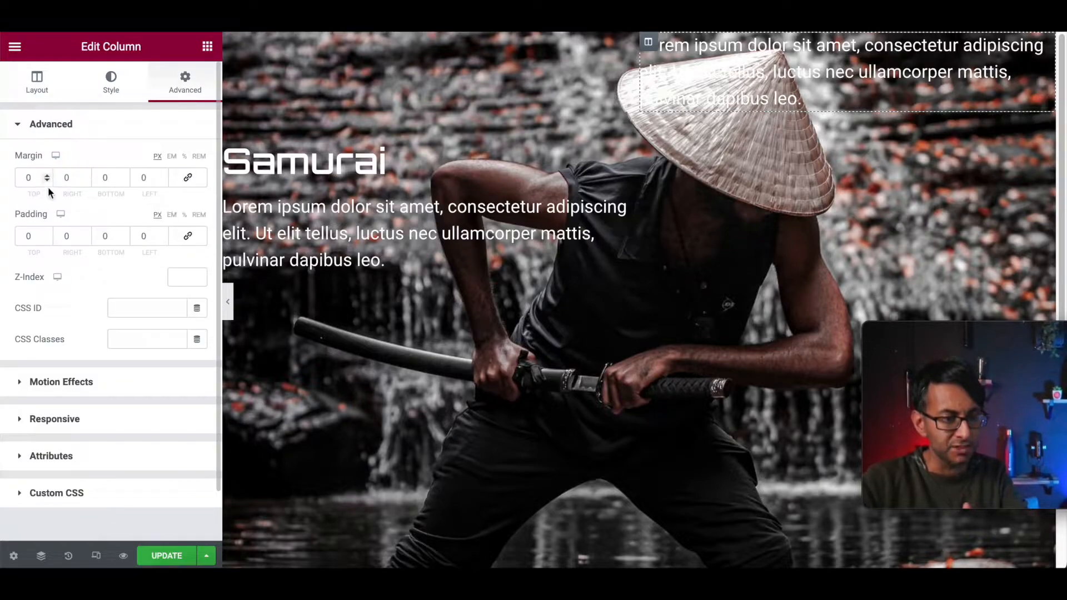
left_click_drag(31, 180, 9, 176)
type("200")
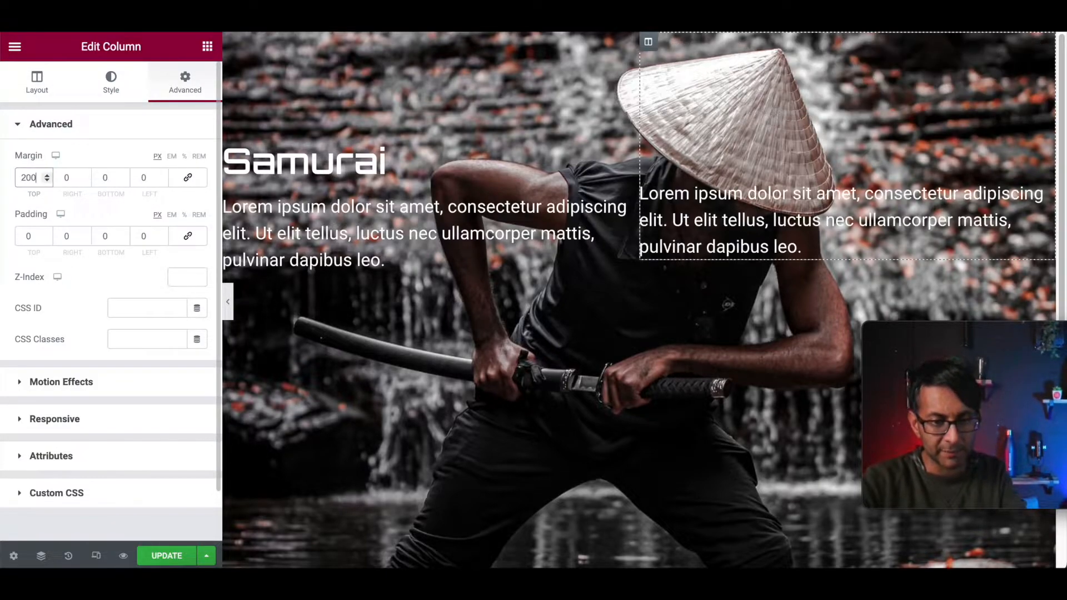
left_click(47, 175)
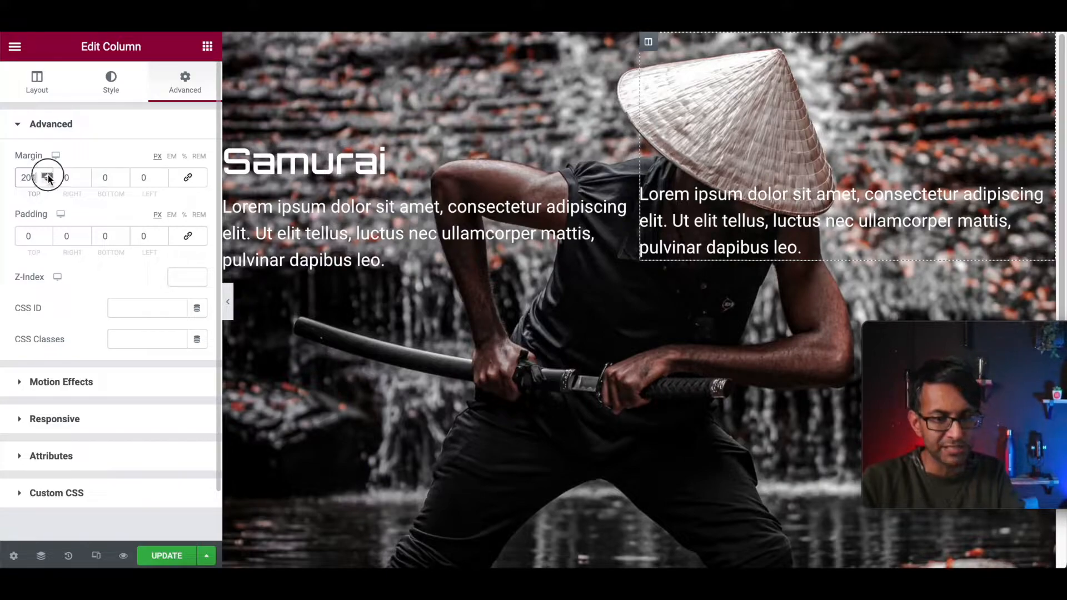
left_click(47, 180)
left_click(47, 180)
left_click(47, 180)
left_click(47, 180)
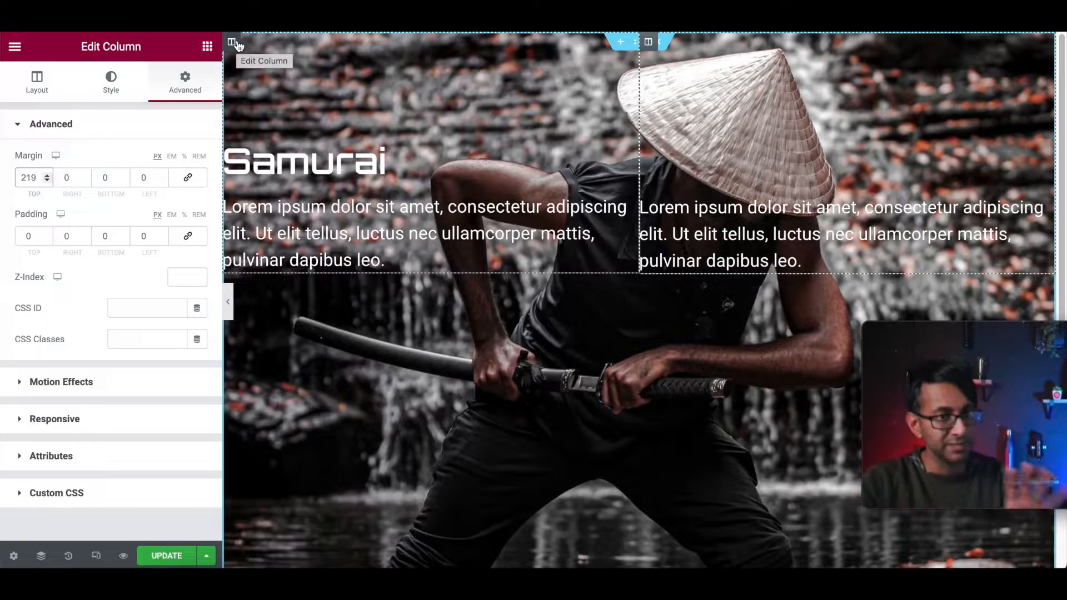
Set the first column's right margin to 50 px.
left_click(237, 44)
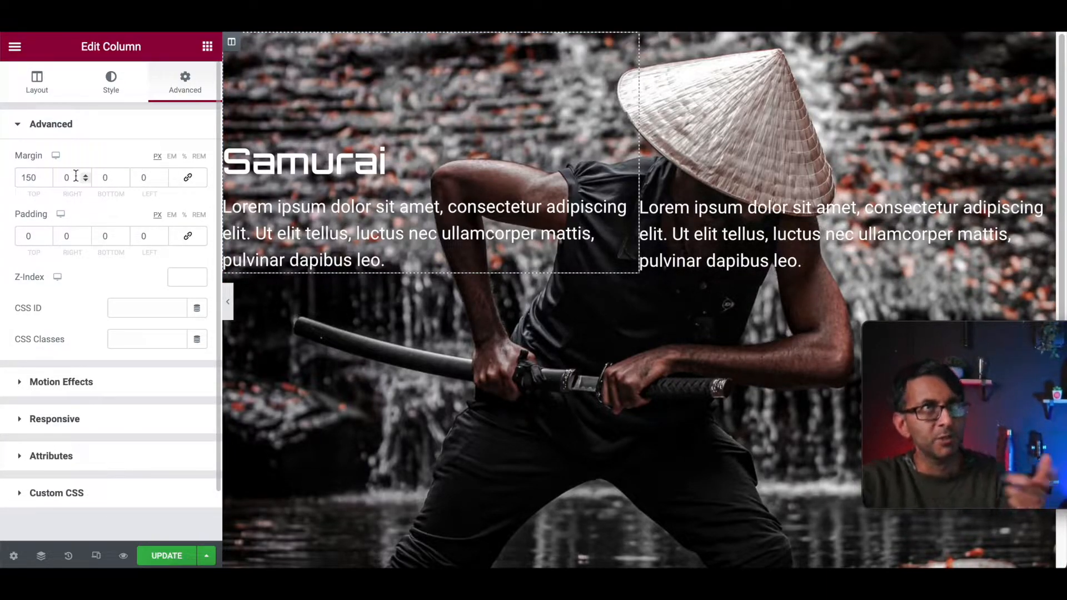
left_click_drag(76, 177, 58, 177)
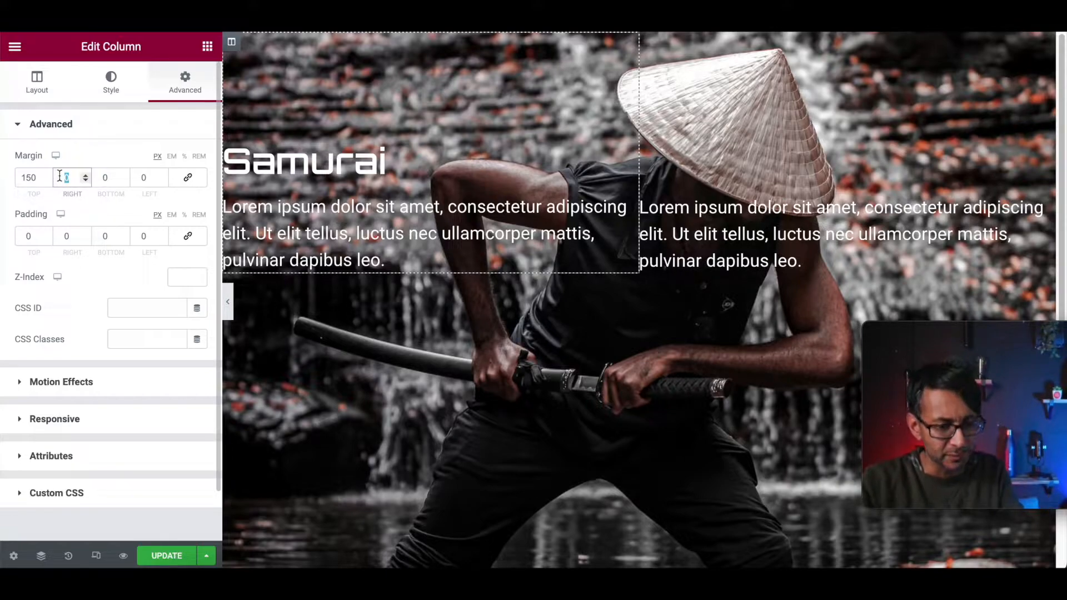
type("50")
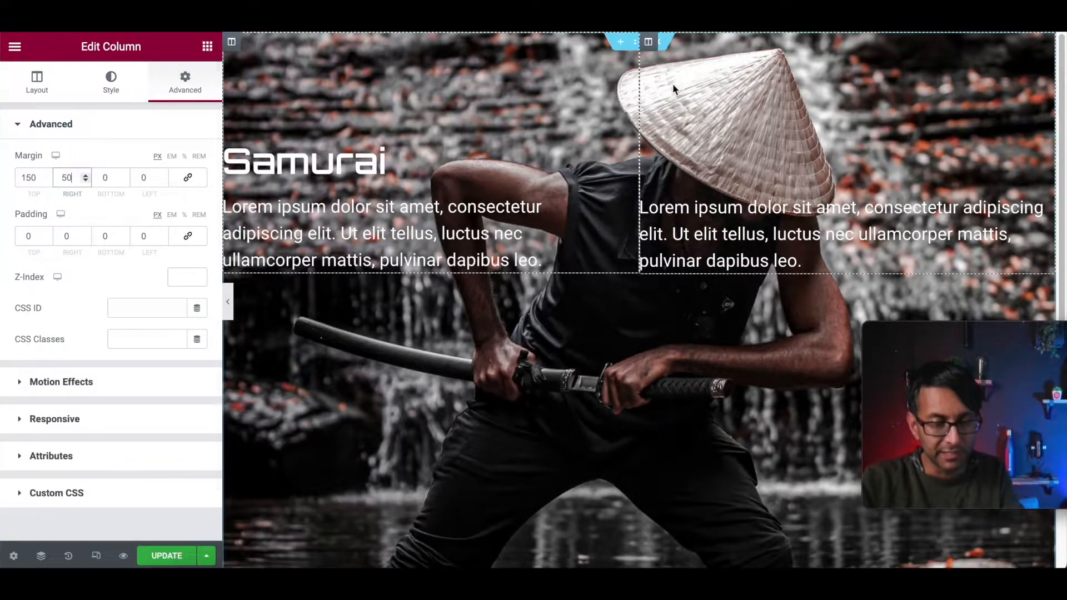
Set the second column's left margin to 50 px and preview the page with the editing panel hidden.
left_click(648, 43)
left_click(147, 177)
type("50")
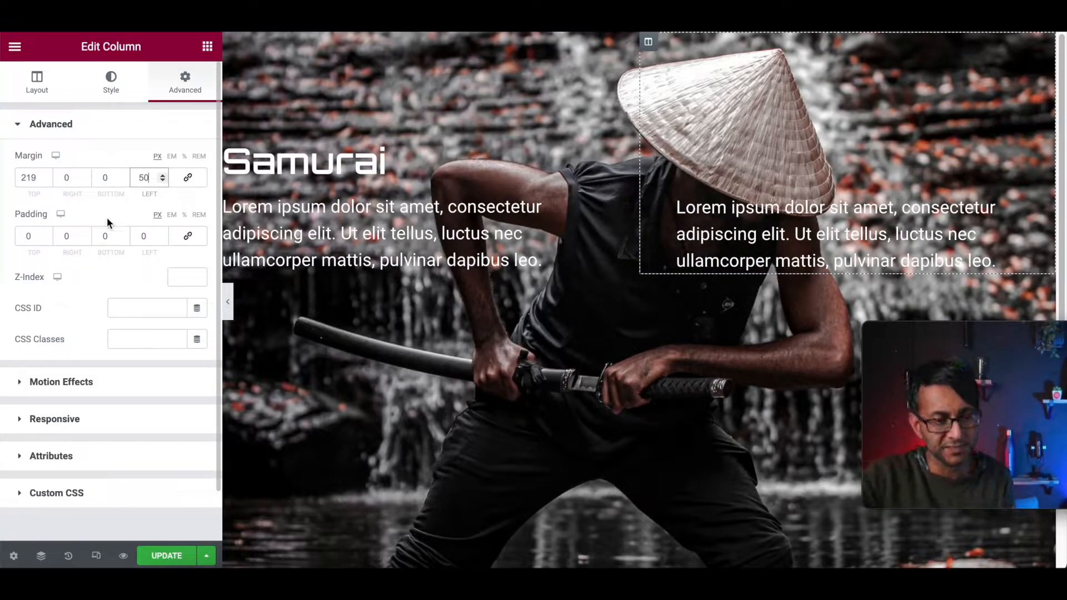
left_click(227, 302)
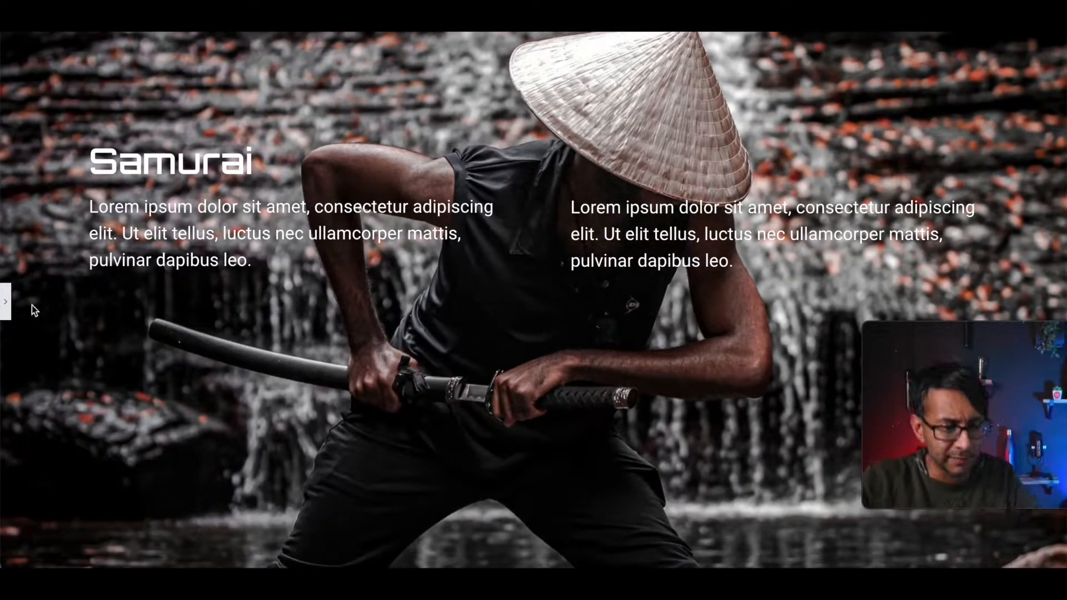
left_click(7, 303)
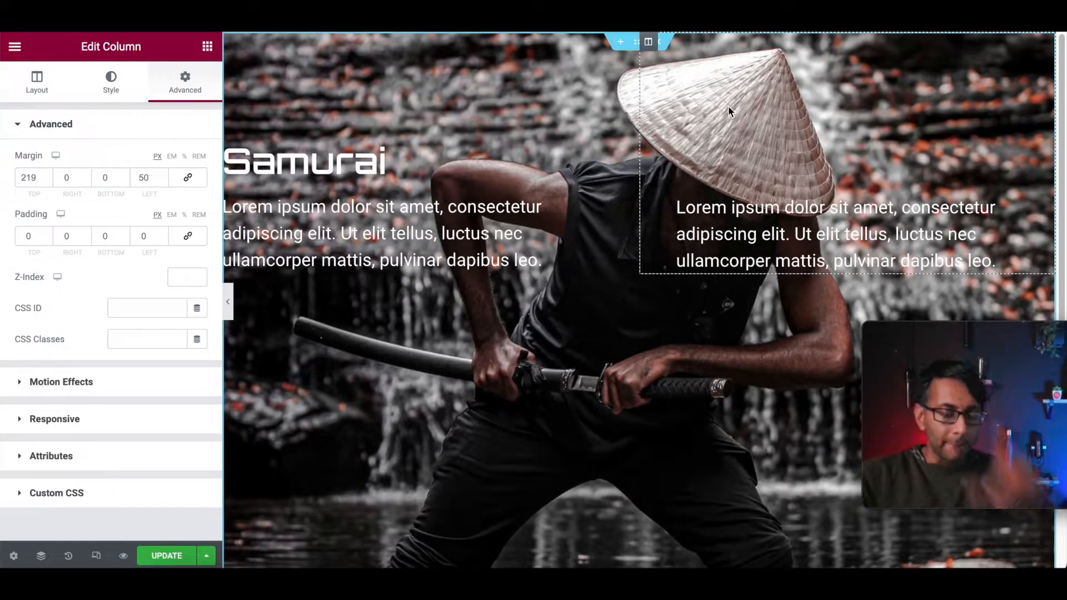
Add a single-column section above the hero with Full Width content and No Gap between columns.
left_click(621, 45)
left_click(616, 98)
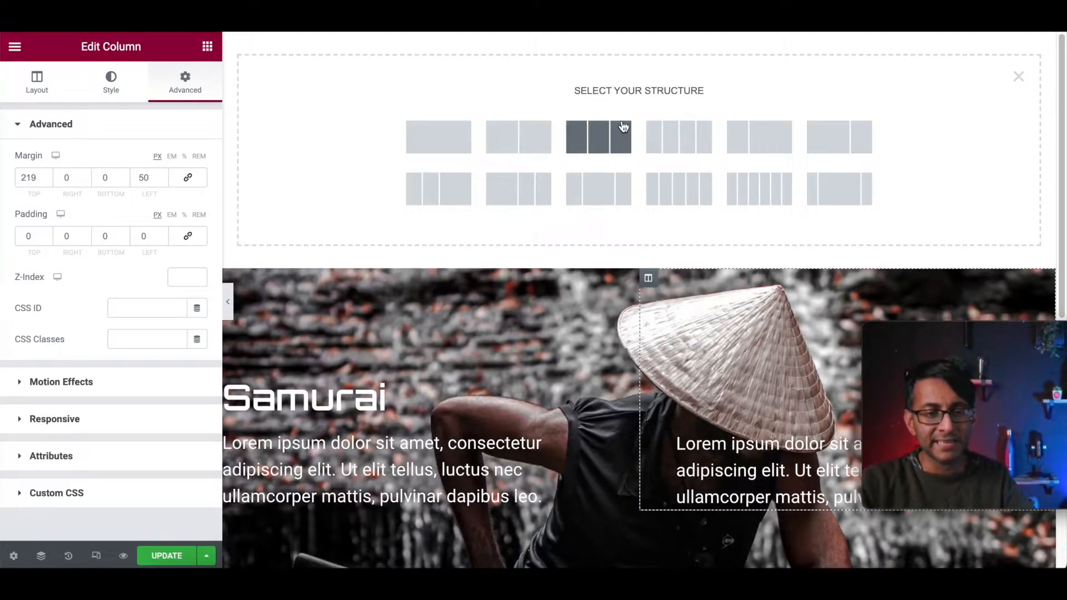
left_click(438, 137)
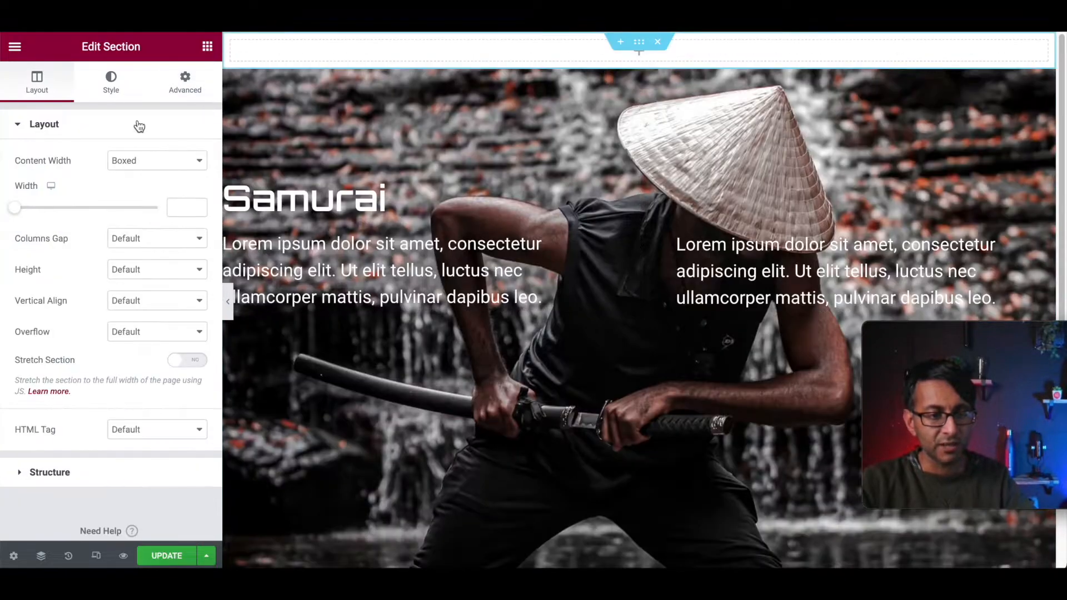
left_click(160, 168)
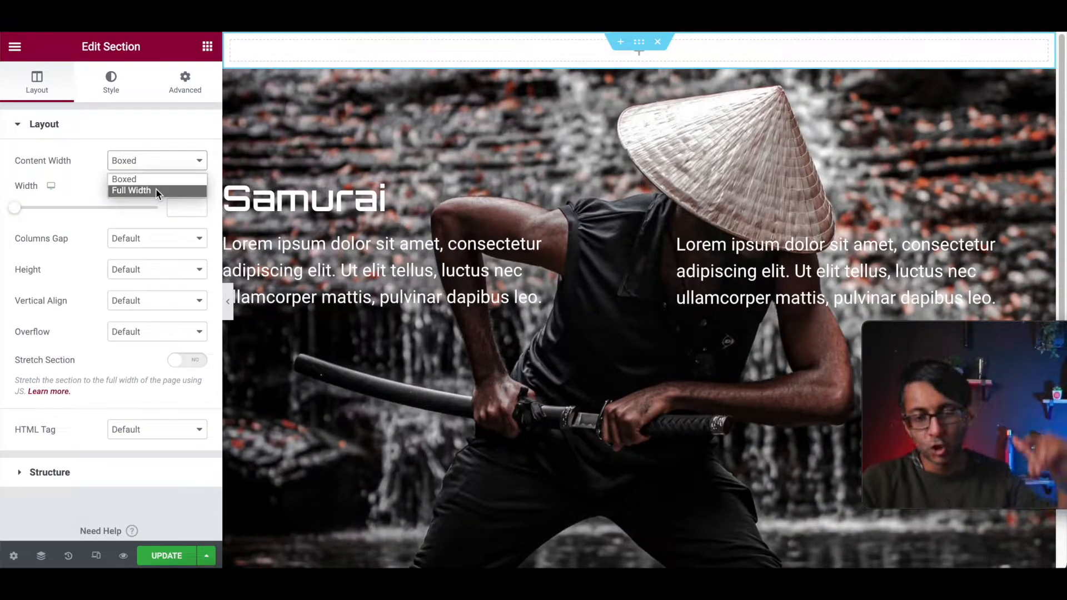
left_click(156, 191)
left_click(154, 195)
left_click(151, 220)
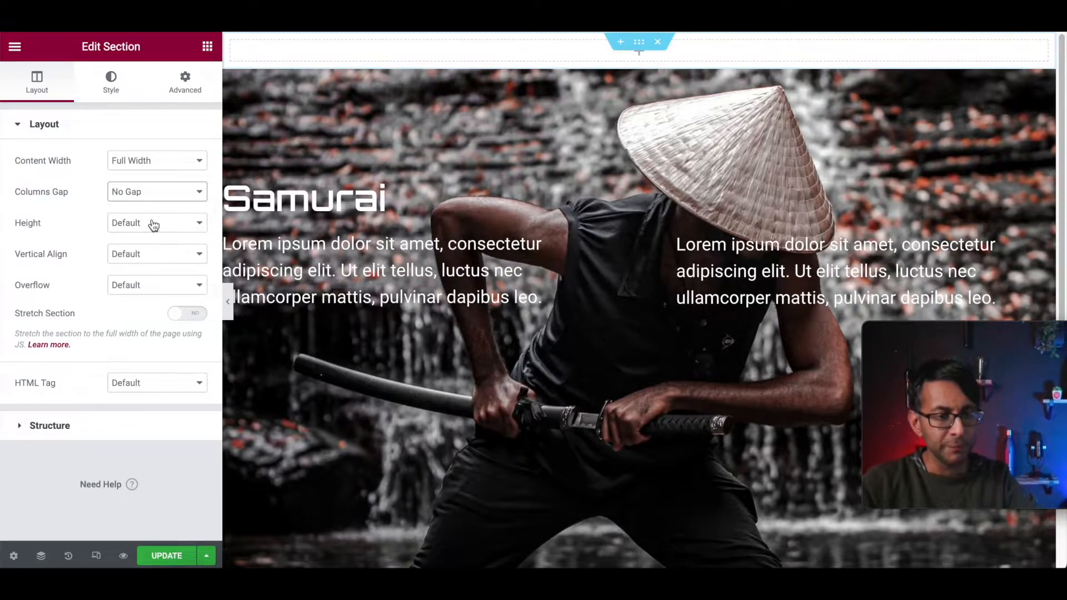
Place a Nav Menu widget in the new section above the hero and align its items to the right.
left_click(207, 47)
type("nav")
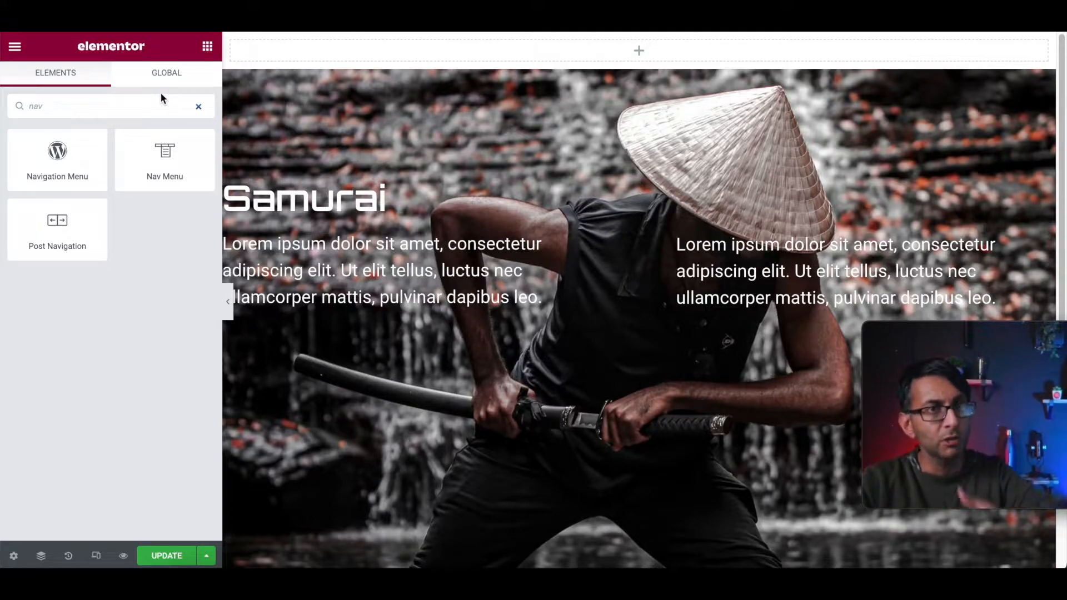
left_click_drag(167, 155, 773, 64)
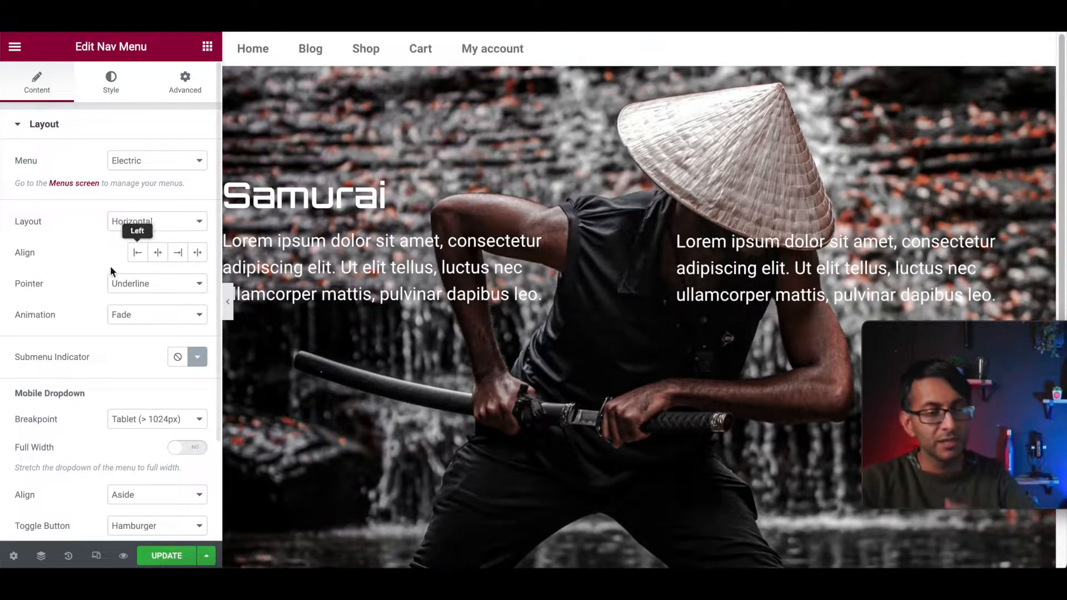
left_click(178, 253)
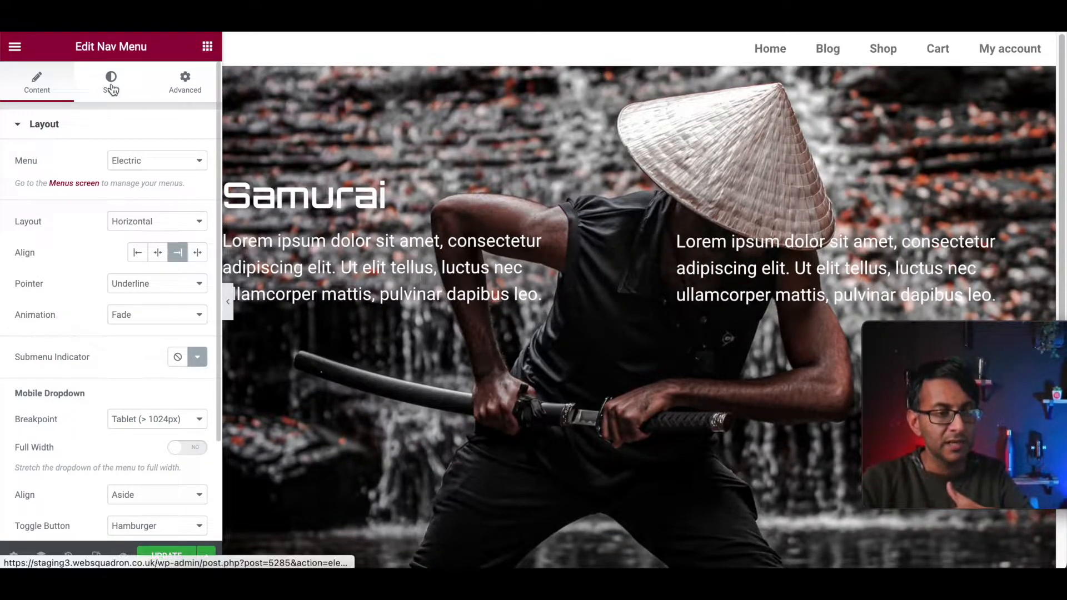
Set the nav menu's normal text color to the global color White.
left_click(111, 88)
left_click(178, 223)
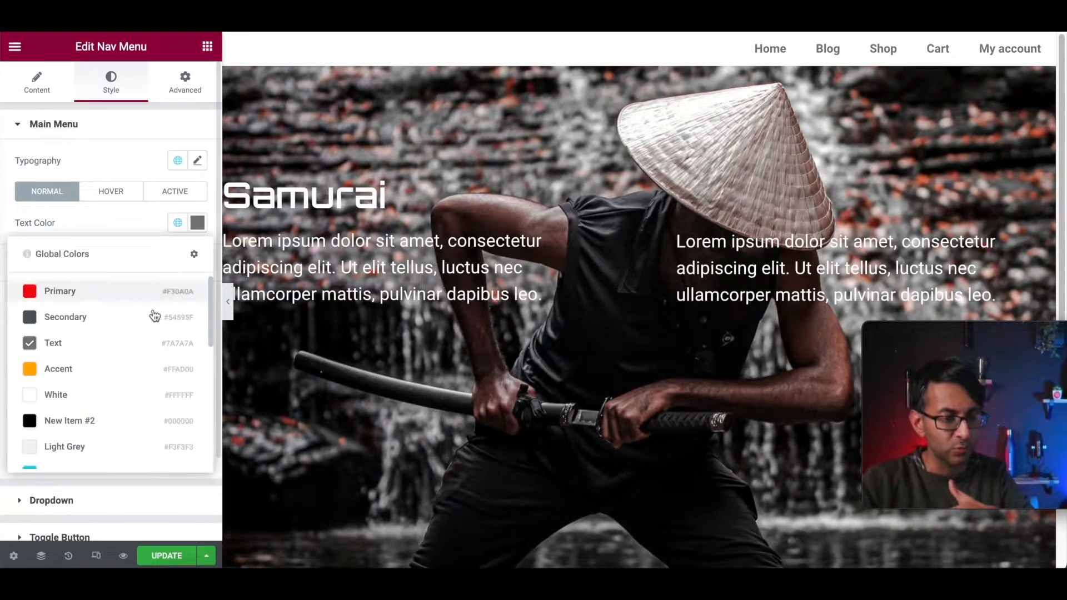
left_click(102, 398)
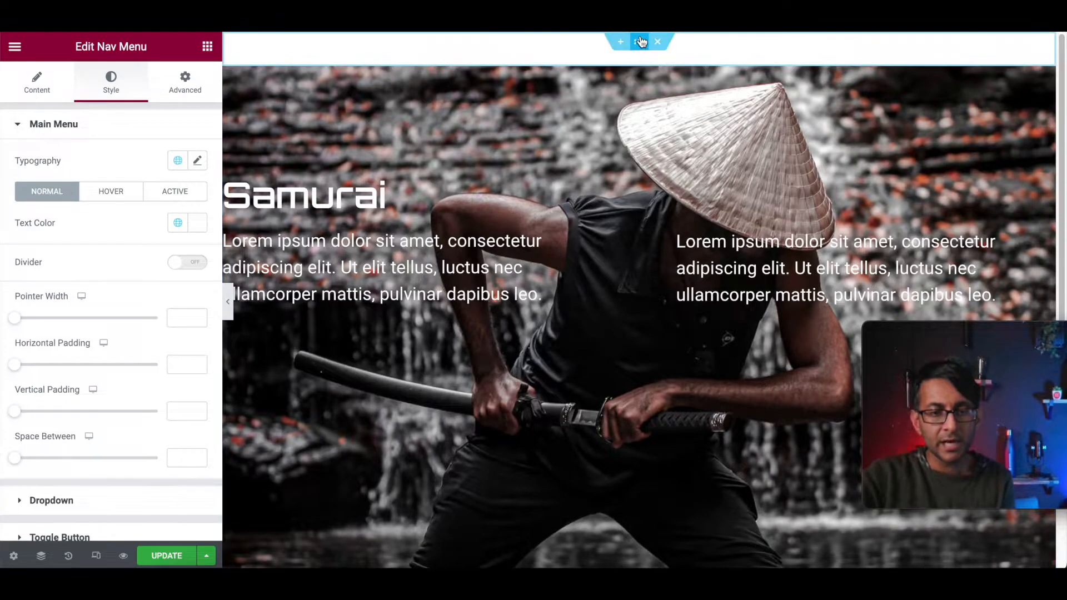
Make the nav menu section sticky to the Top and set its Z-Index to 99.
left_click(638, 42)
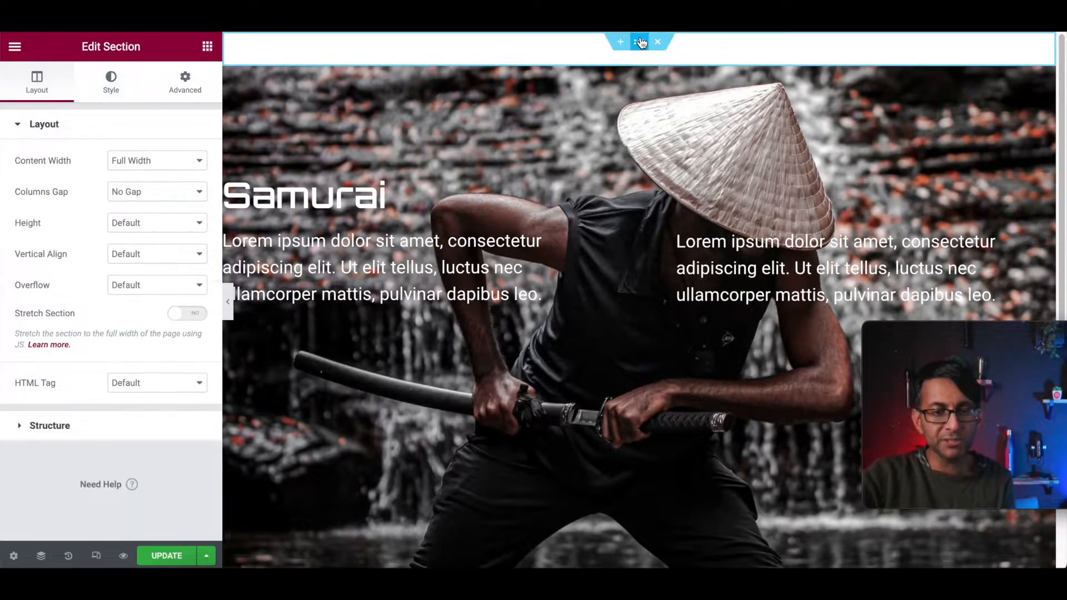
left_click(188, 88)
left_click(144, 384)
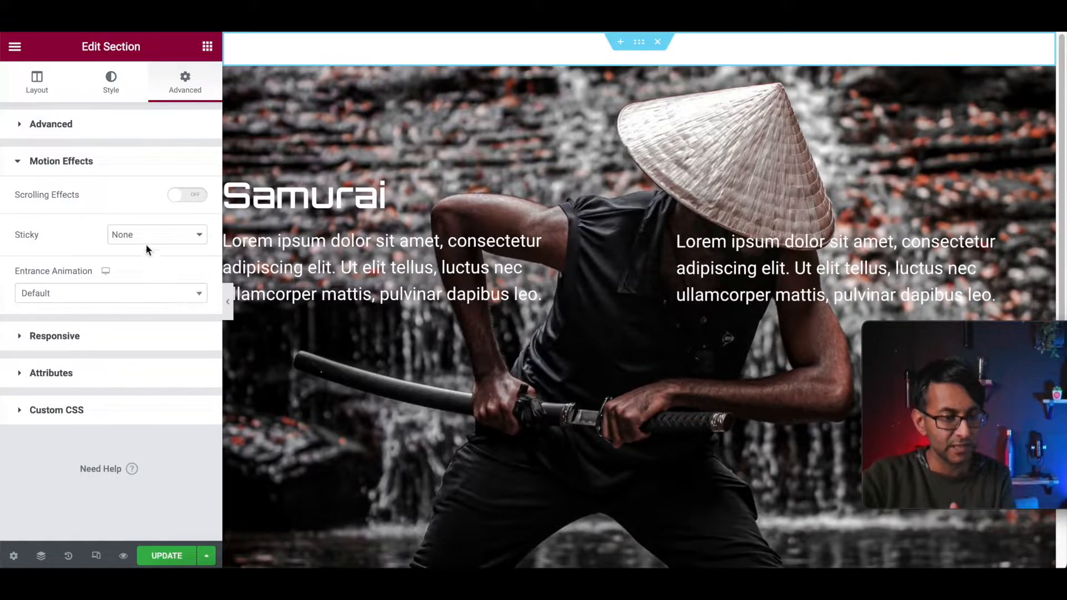
left_click(163, 233)
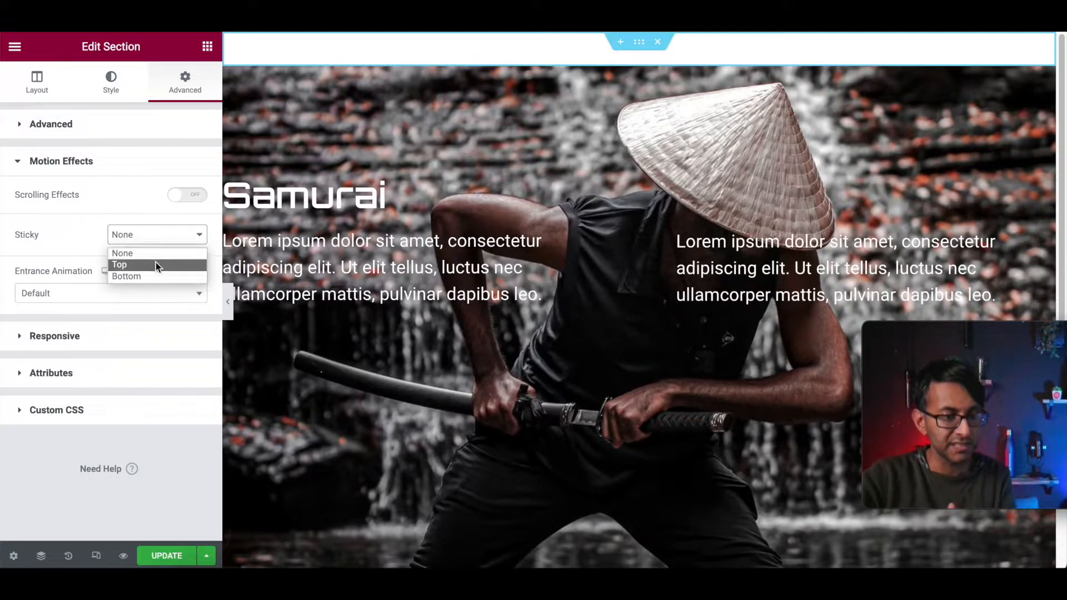
left_click(155, 262)
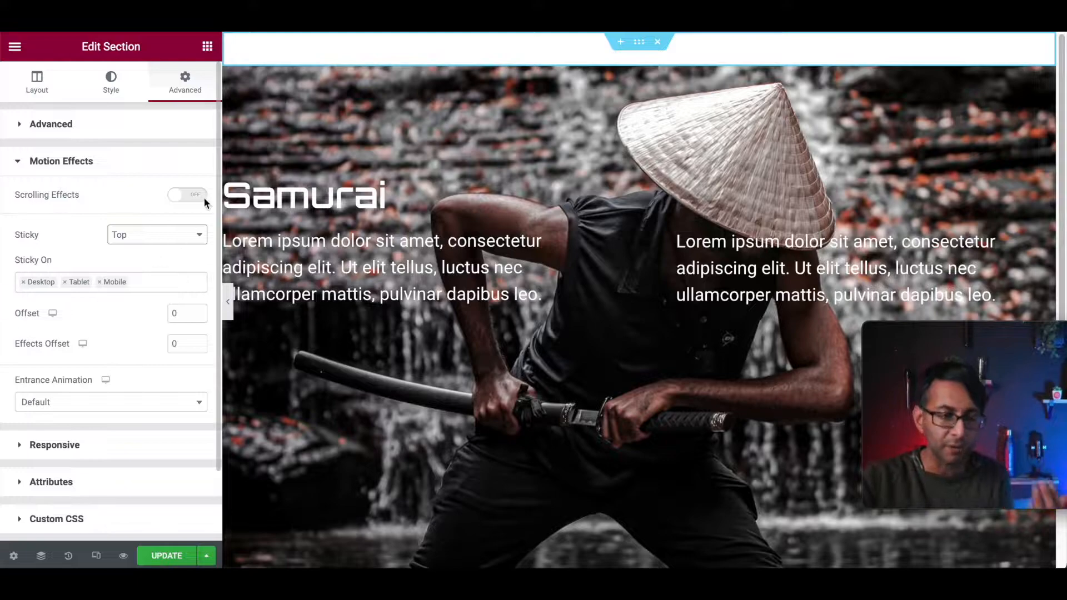
left_click(138, 126)
left_click(174, 270)
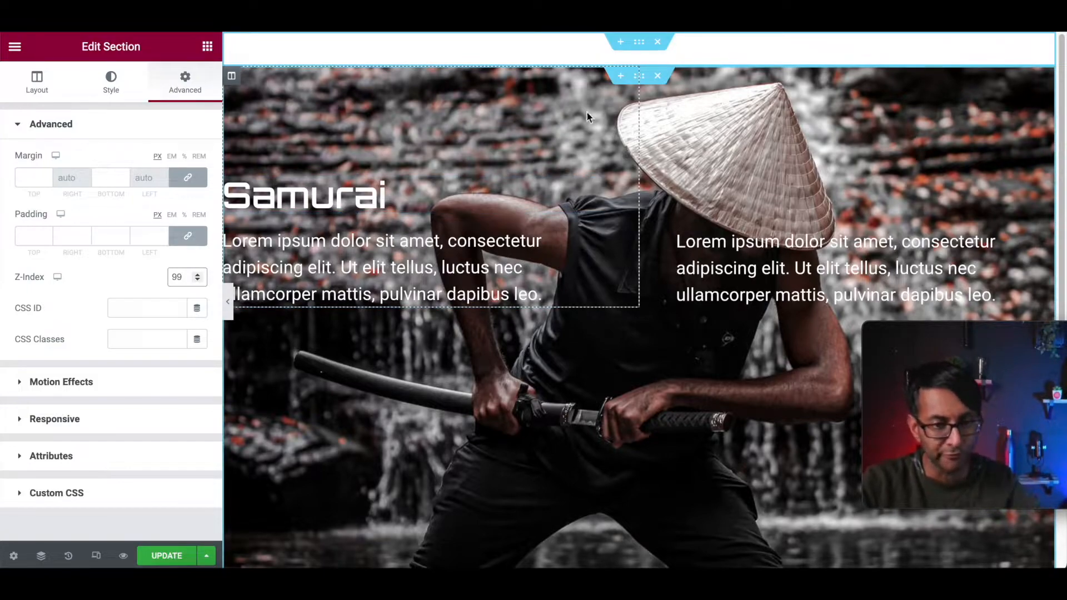
Set the hero section's top margin to -47 px and preview the page with the editing panel hidden.
left_click(639, 77)
left_click(46, 181)
left_click(46, 180)
left_click(47, 180)
left_click(47, 180)
left_click(47, 182)
left_click(47, 182)
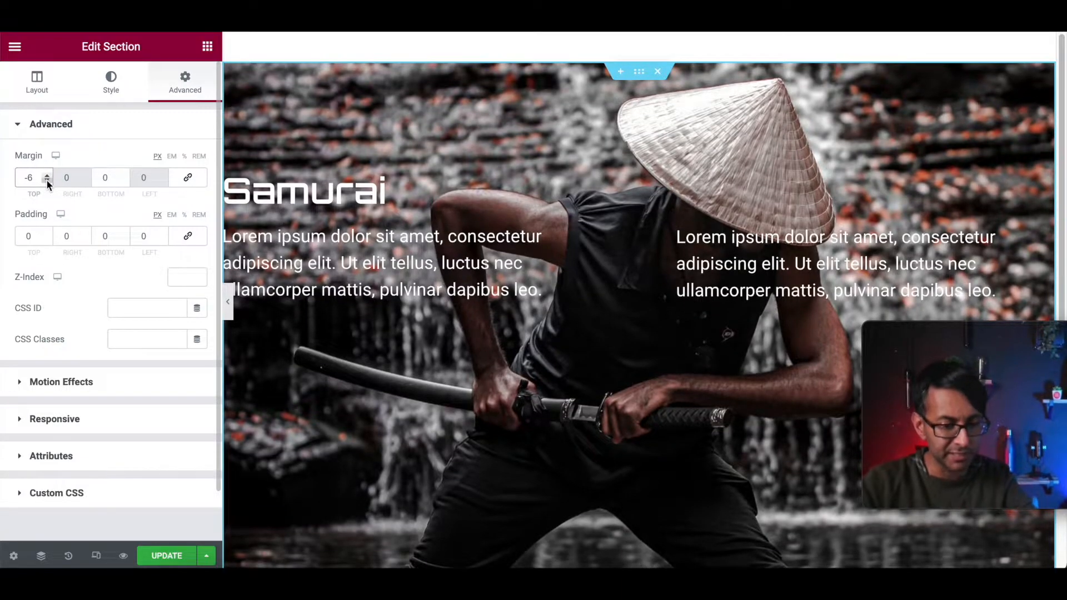
type("5")
left_click(48, 175)
left_click(48, 175)
left_click(48, 175)
left_click(48, 178)
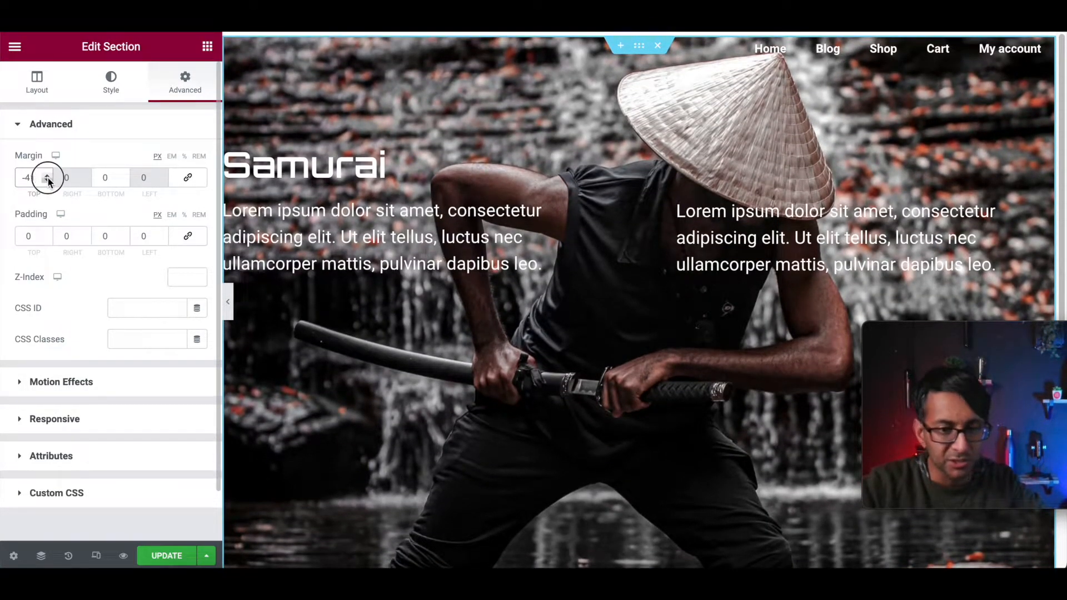
left_click(48, 178)
left_click(48, 178)
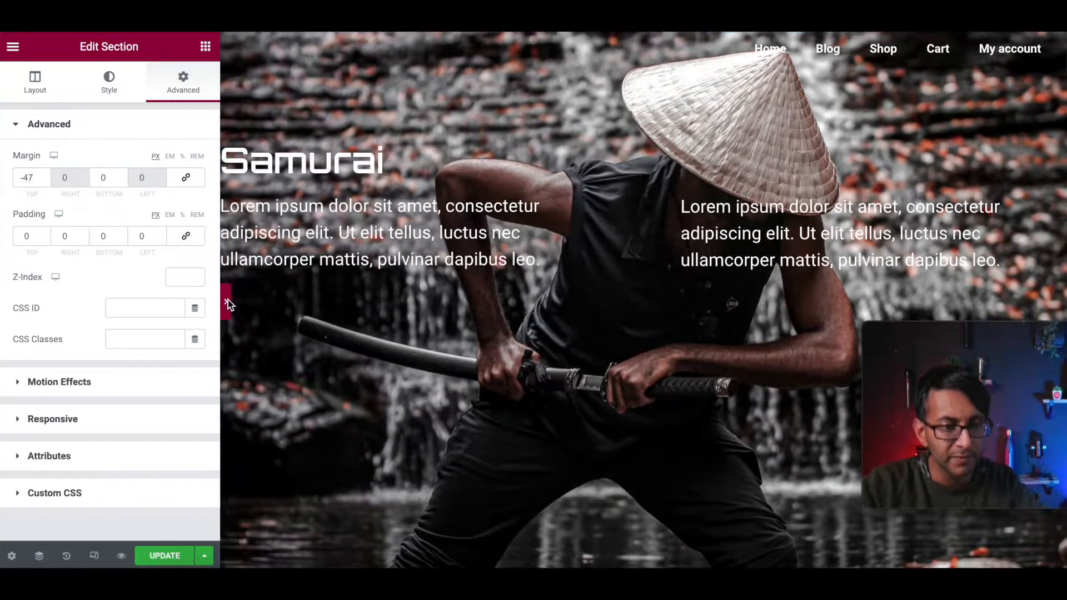
left_click(227, 302)
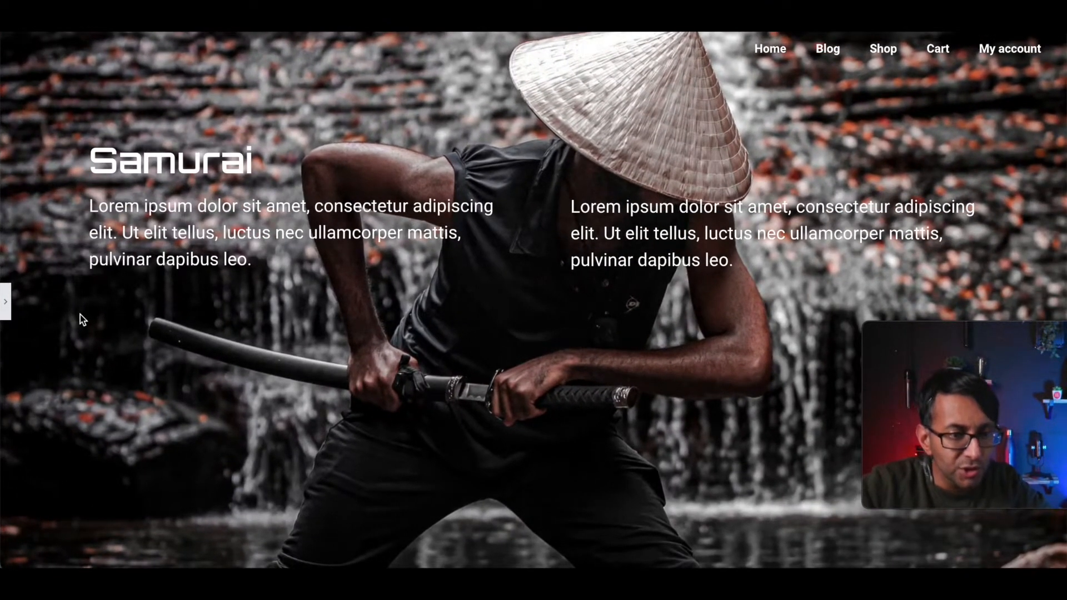
left_click(5, 302)
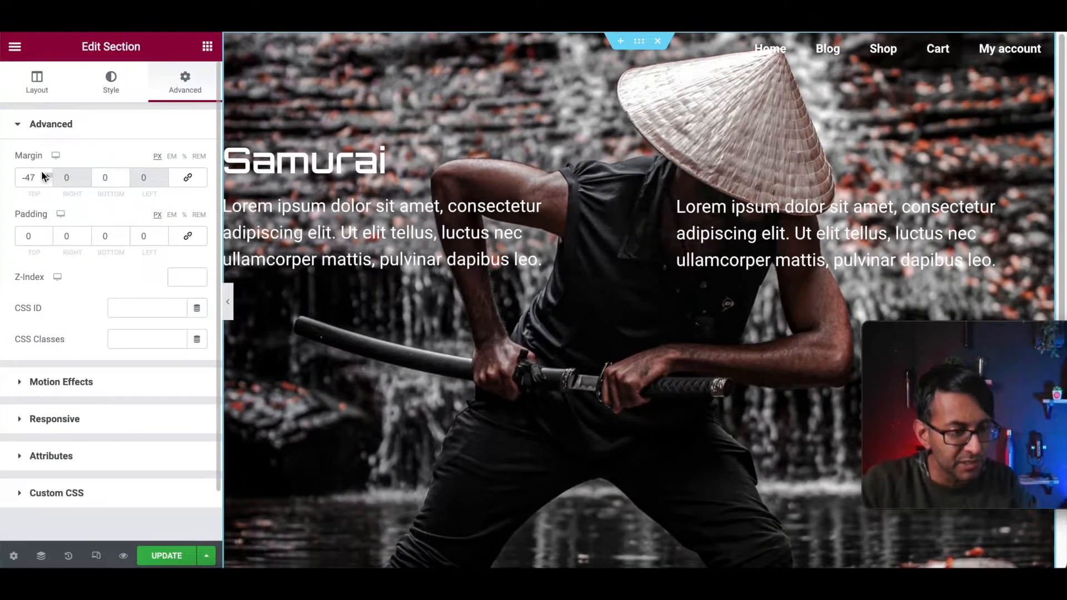
Set the hero section's top margin to -48 px and check the sticky menu while scrolling the page.
left_click(49, 178)
left_click(47, 180)
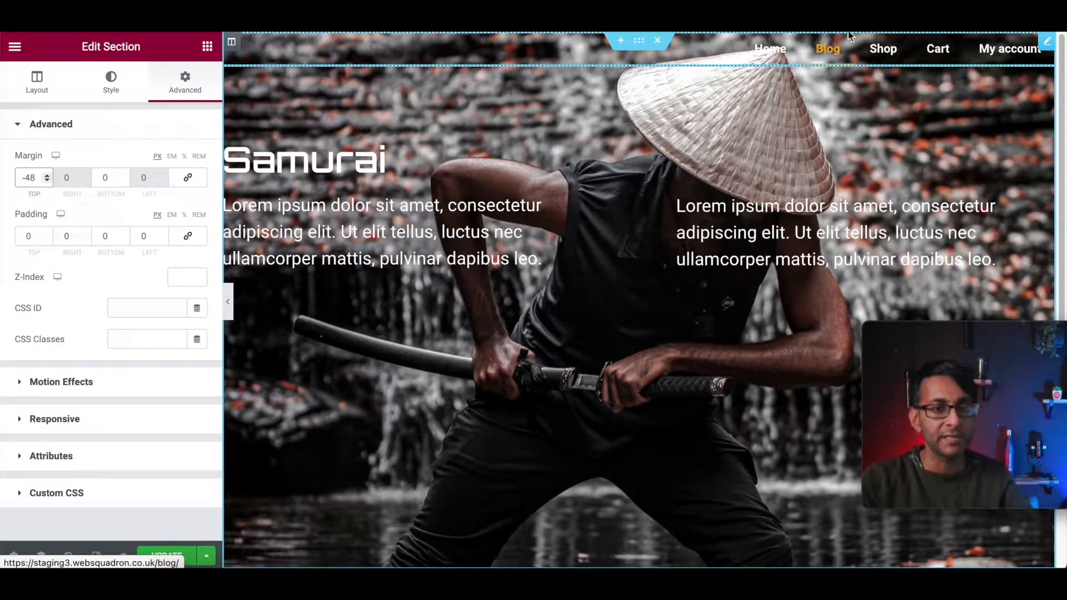
scroll(742, 123, "down", 4)
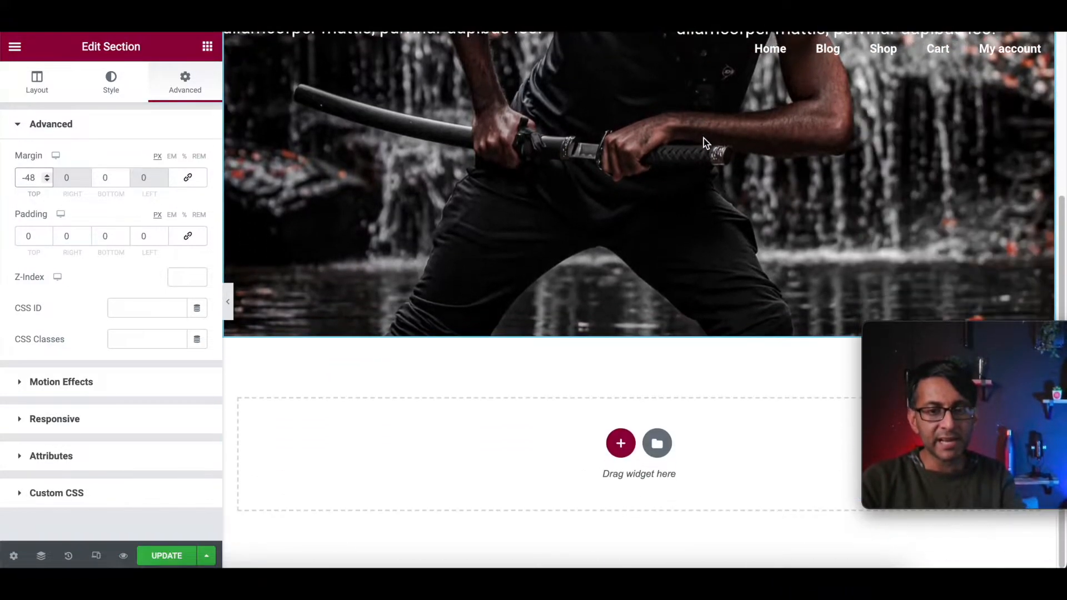
scroll(722, 222, "up", 4)
scroll(719, 238, "down", 4)
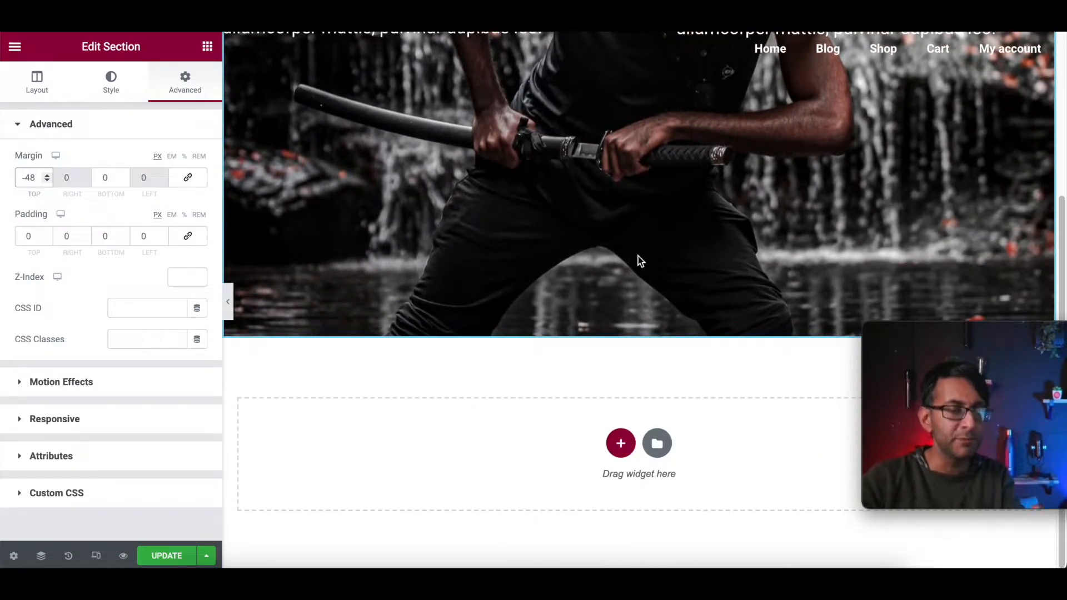
scroll(638, 255, "up", 4)
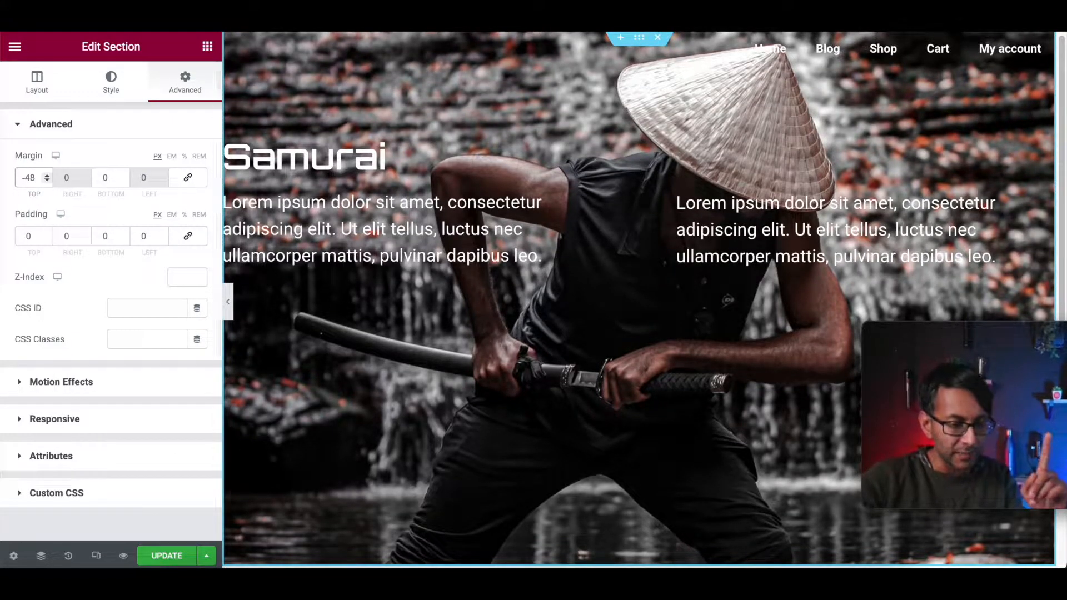
Show the Navigator with both sections collapsed and set the hero section's Z-Index to 1.
left_click(40, 555)
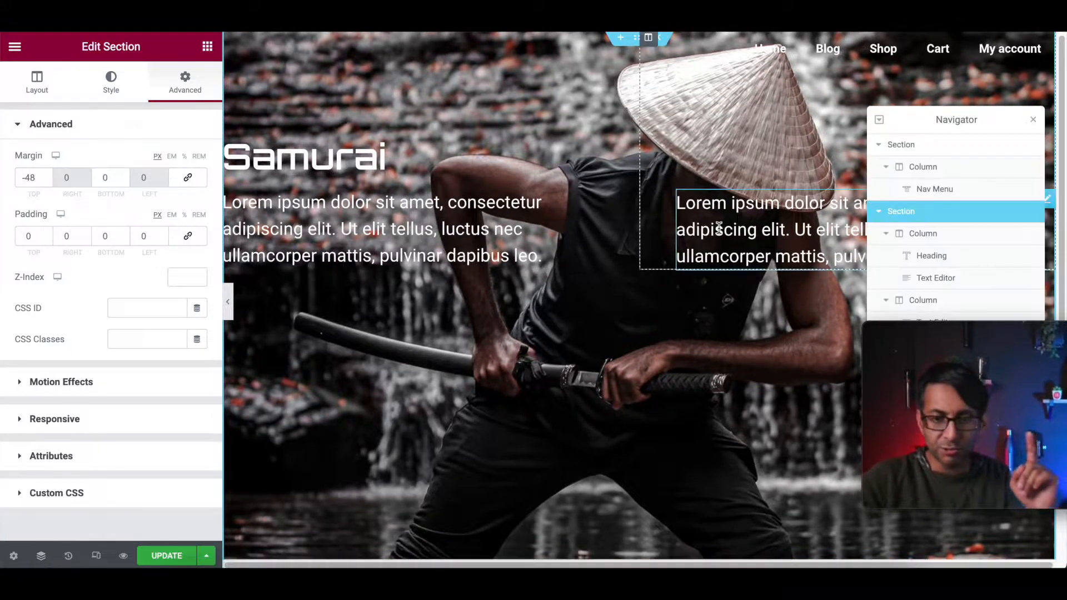
left_click(878, 145)
left_click(900, 168)
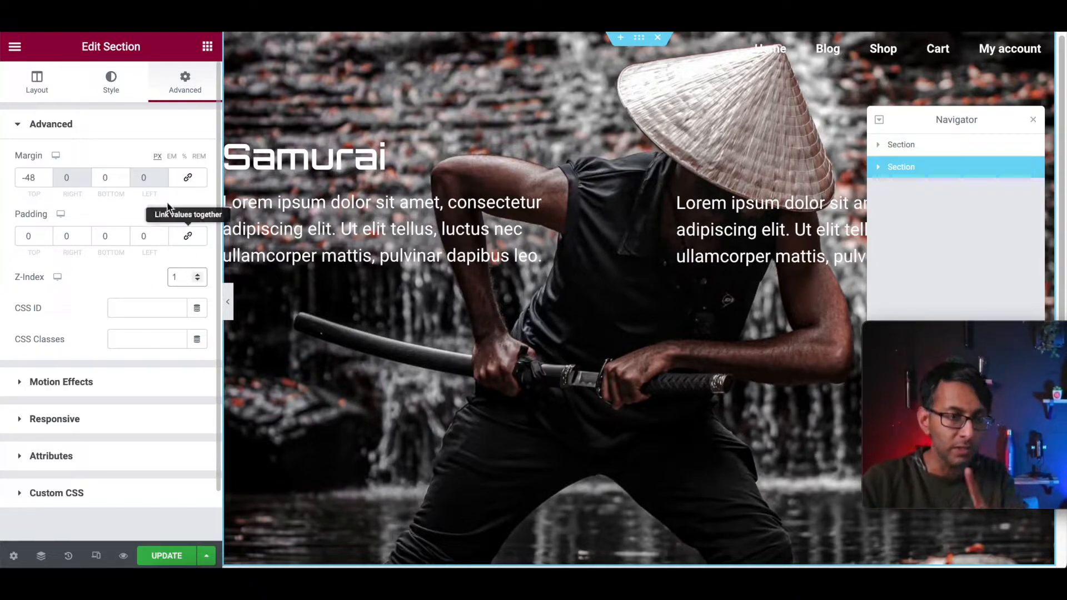
Make the hero section sticky to the Top and preview the page with the editing panel hidden.
left_click(115, 376)
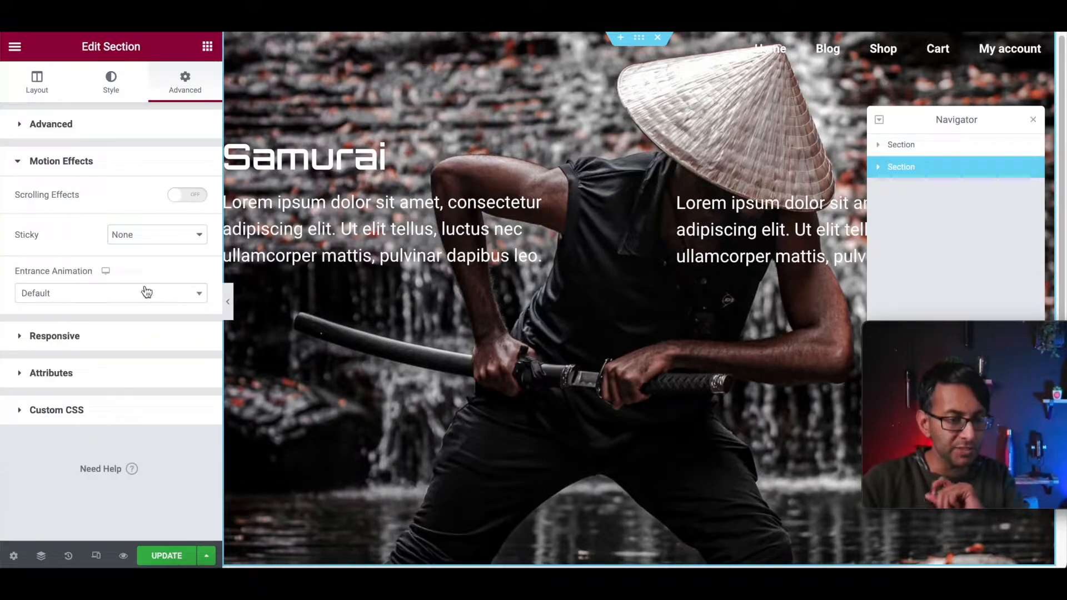
left_click(164, 240)
left_click(157, 265)
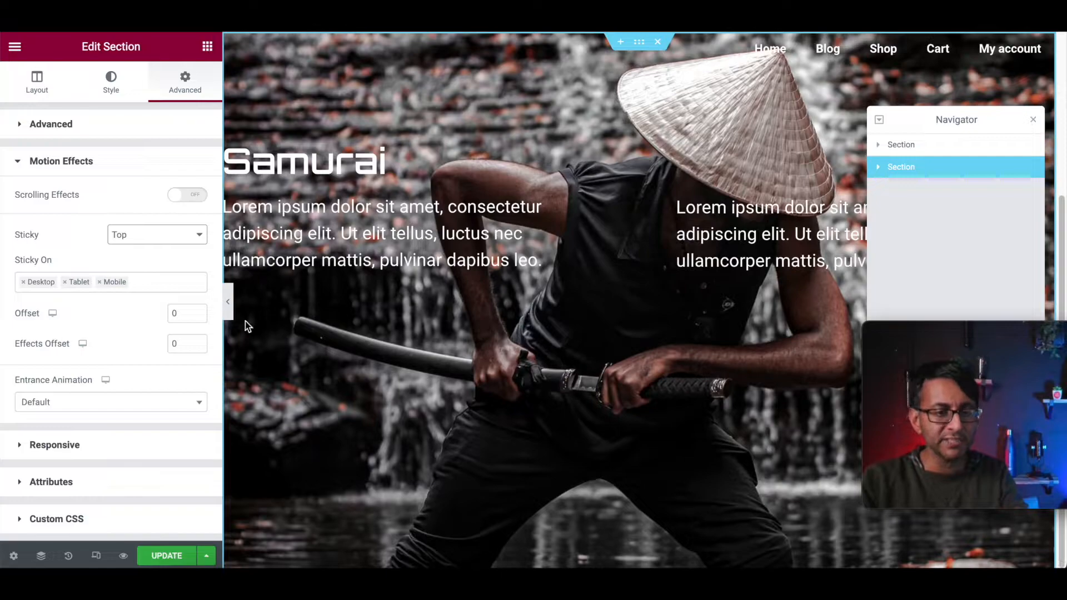
left_click(229, 312)
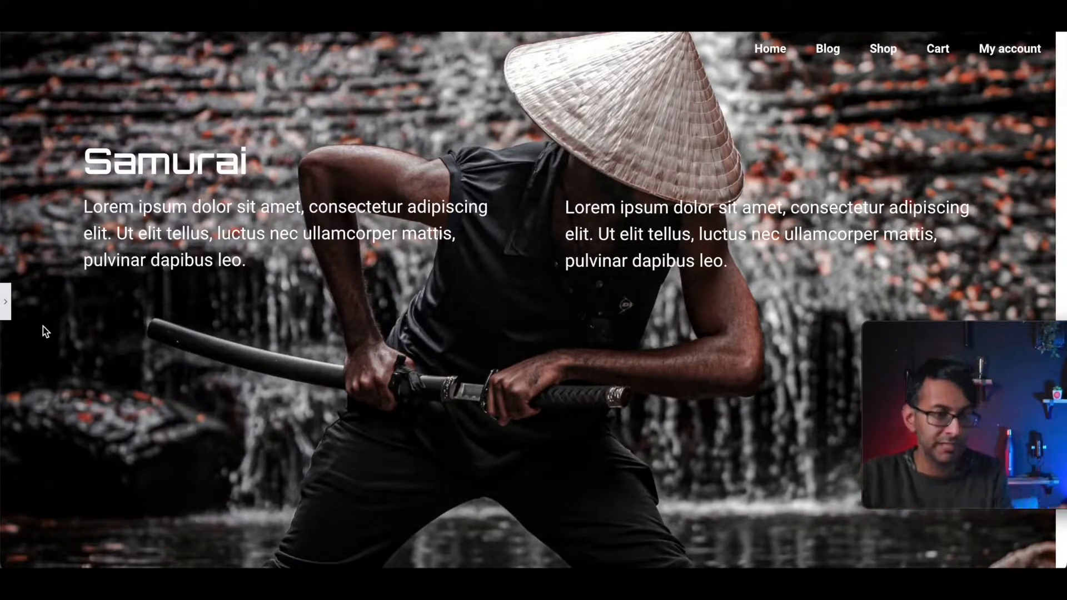
left_click(5, 301)
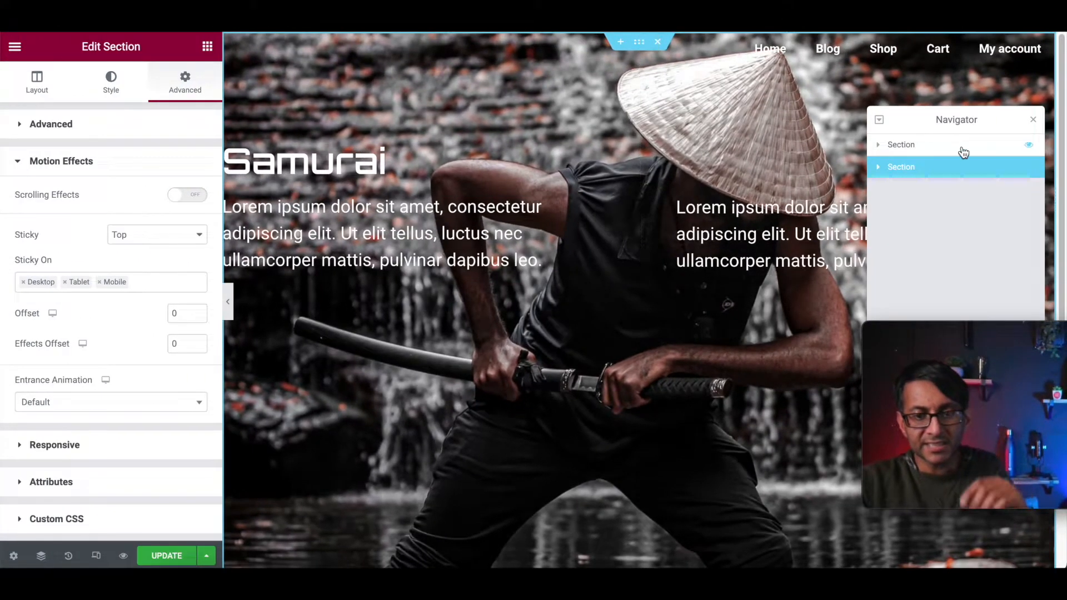
Duplicate the hero section and rename the nav menu section as Header Section in the Navigator.
right_click(955, 170)
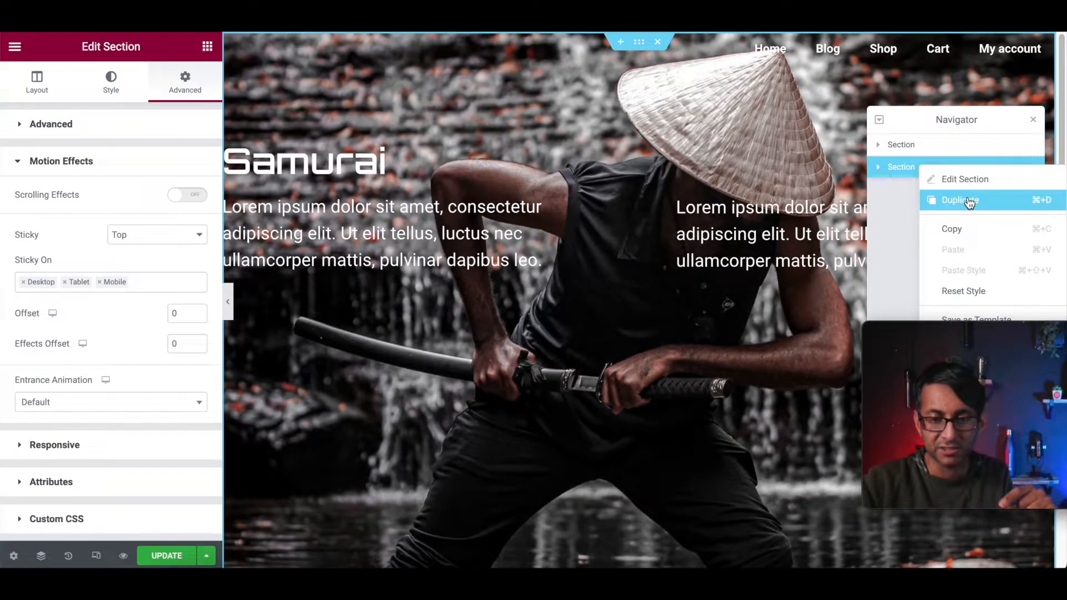
left_click(963, 199)
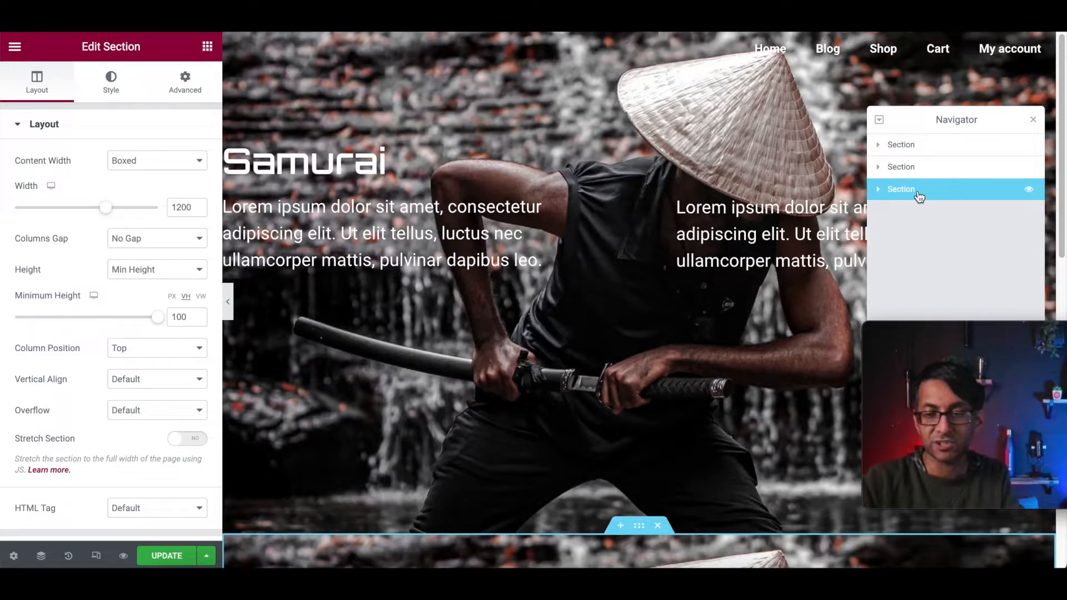
double_click(905, 147)
type("Header Serc")
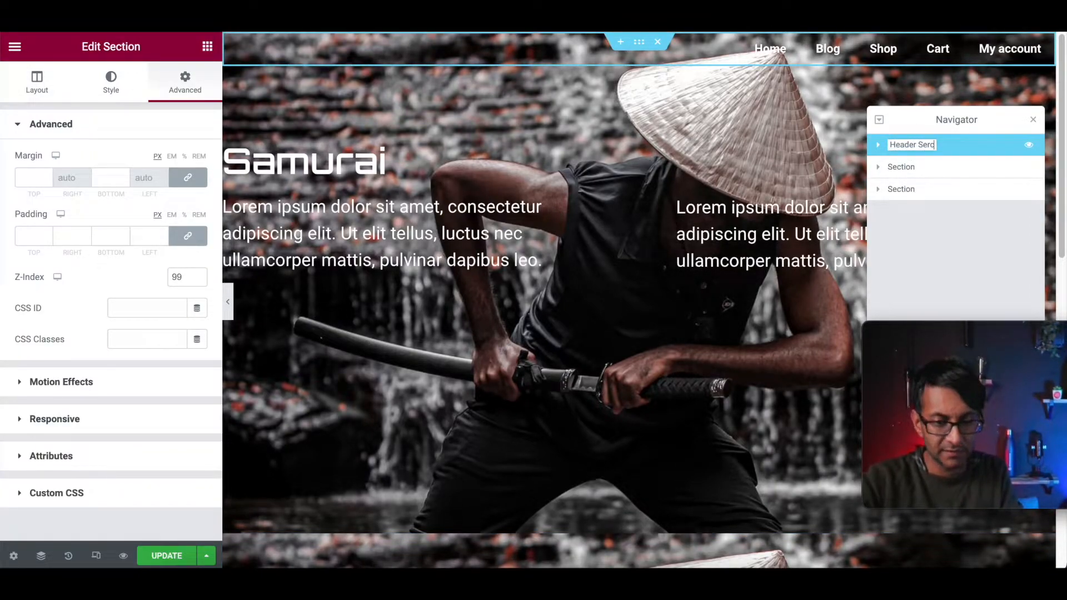
key("BackSpace")
key("BackSpace")
type("ction")
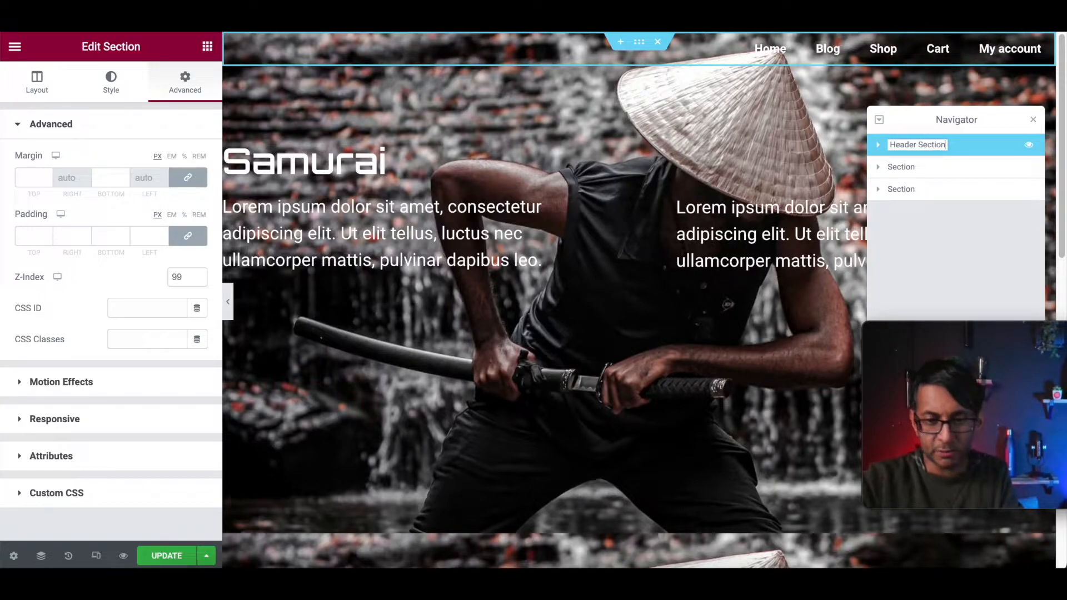
Set the duplicated hero section's Z-Index to 2.
left_click(918, 172)
left_click(913, 188)
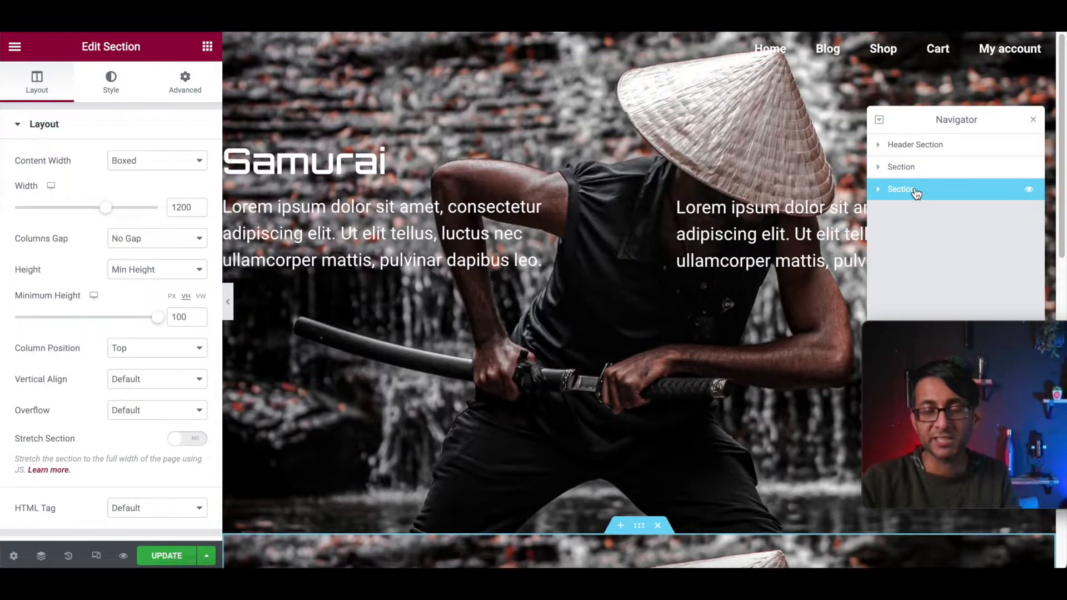
scroll(636, 379, "up", 1)
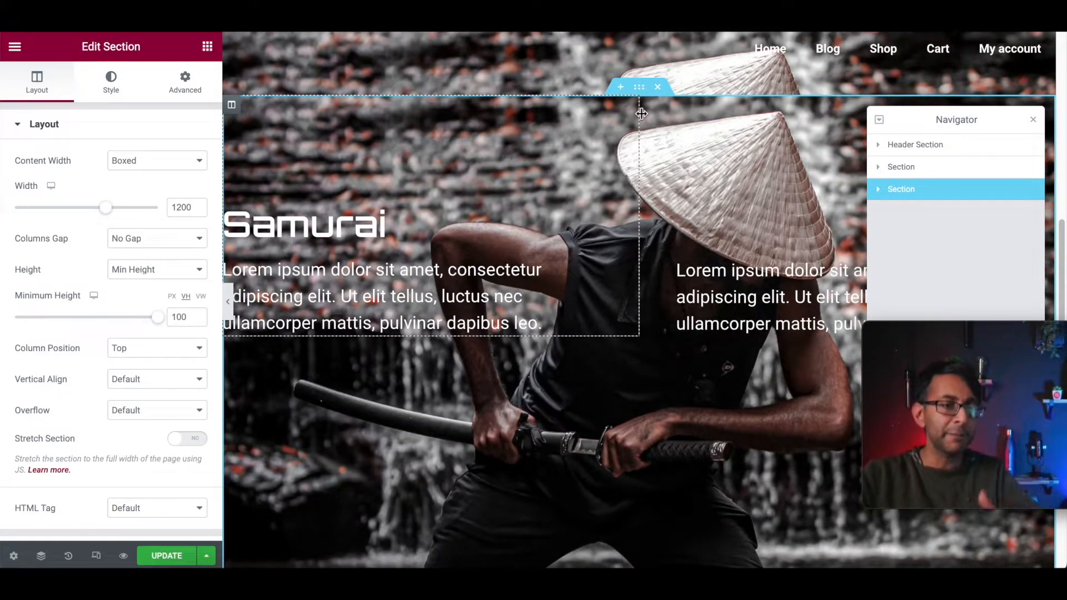
left_click(183, 87)
left_click(169, 276)
type("2")
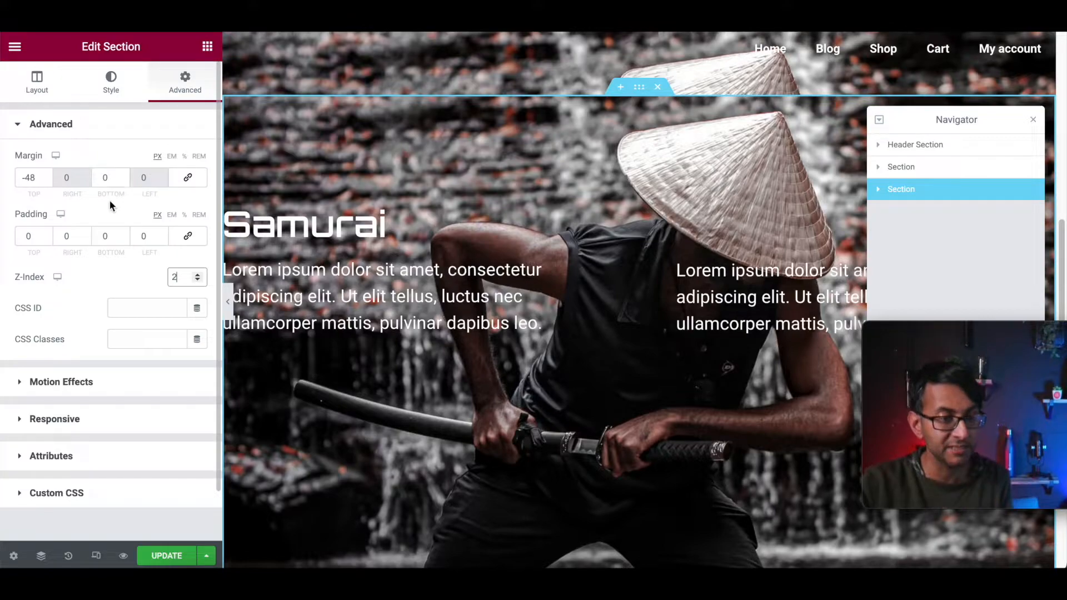
Set the duplicated section's top margin to 0 and check how it scrolls over the first hero.
double_click(29, 177)
type("0")
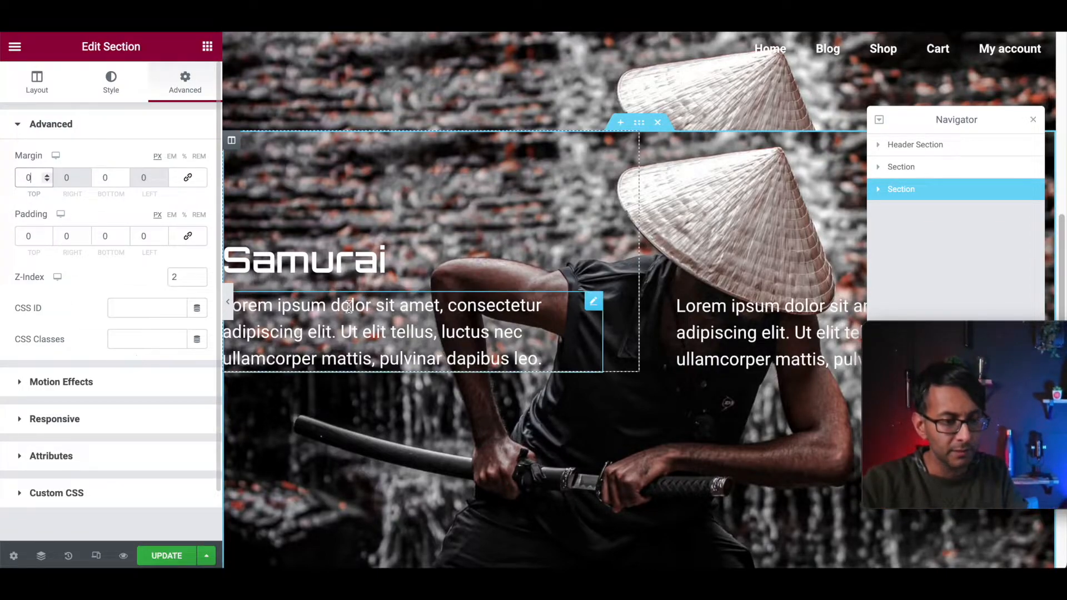
scroll(385, 305, "down", 3)
scroll(385, 306, "up", 5)
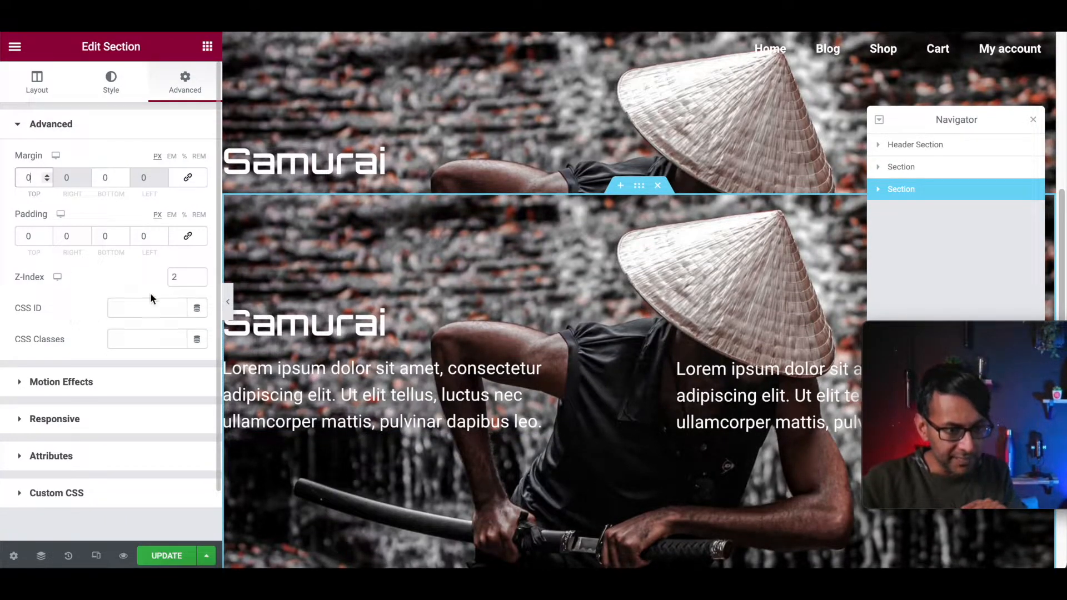
Remove Mobile from the devices on which the duplicated section is sticky.
left_click(133, 382)
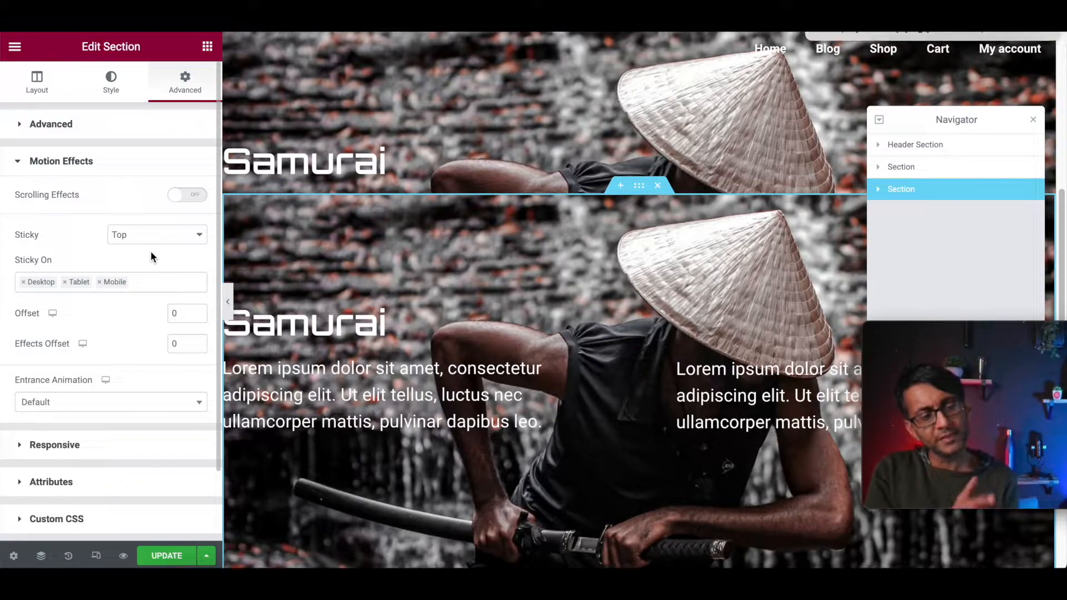
left_click(101, 282)
left_click(105, 259)
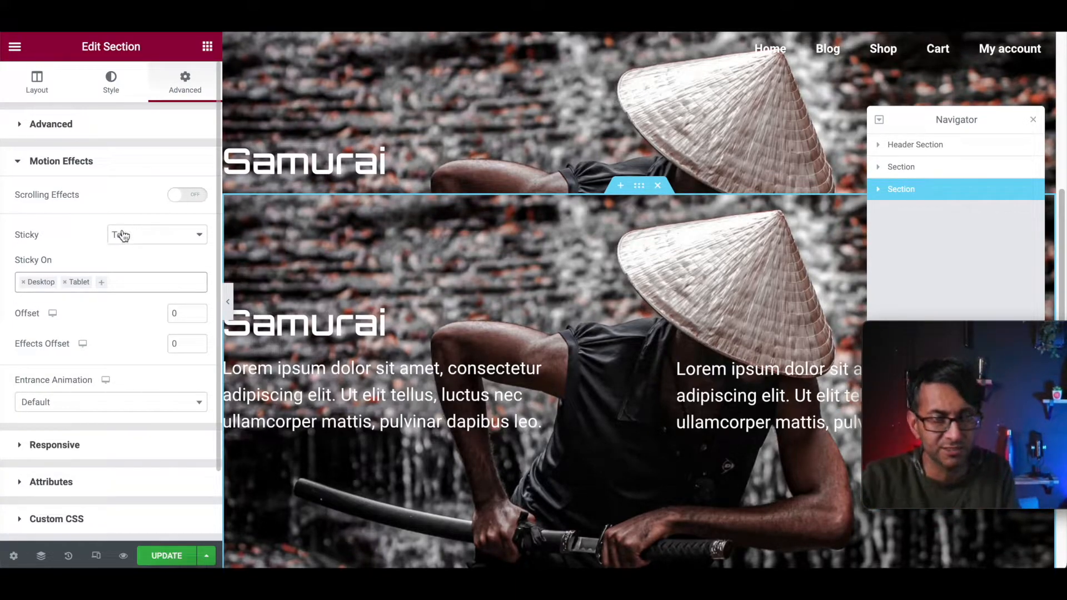
Change the duplicated section's heading to Section 2 and reopen that section's advanced settings.
left_click(364, 322)
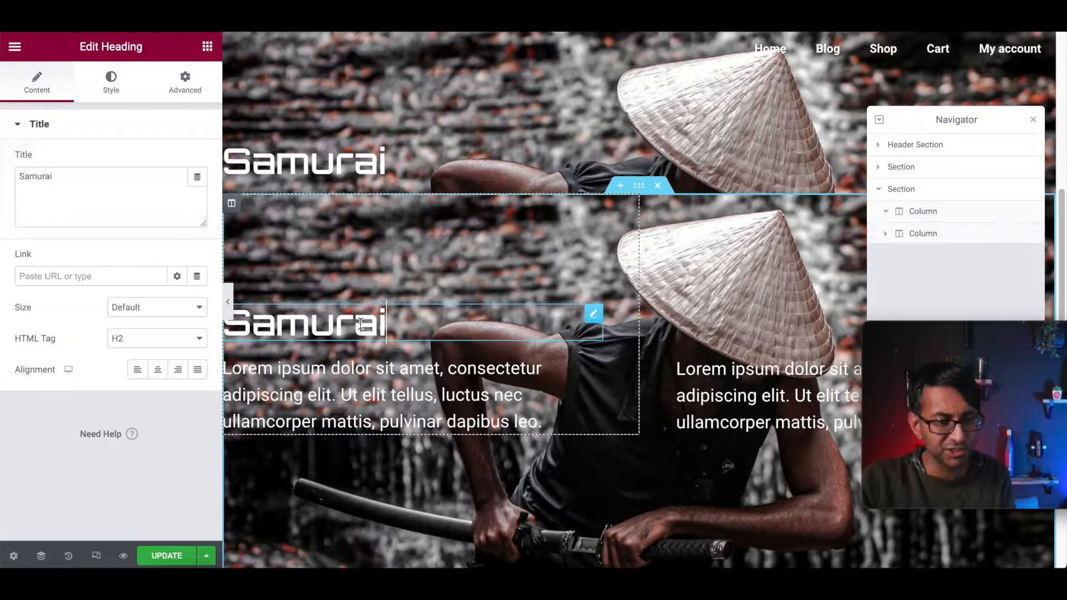
left_click_drag(56, 178, 4, 172)
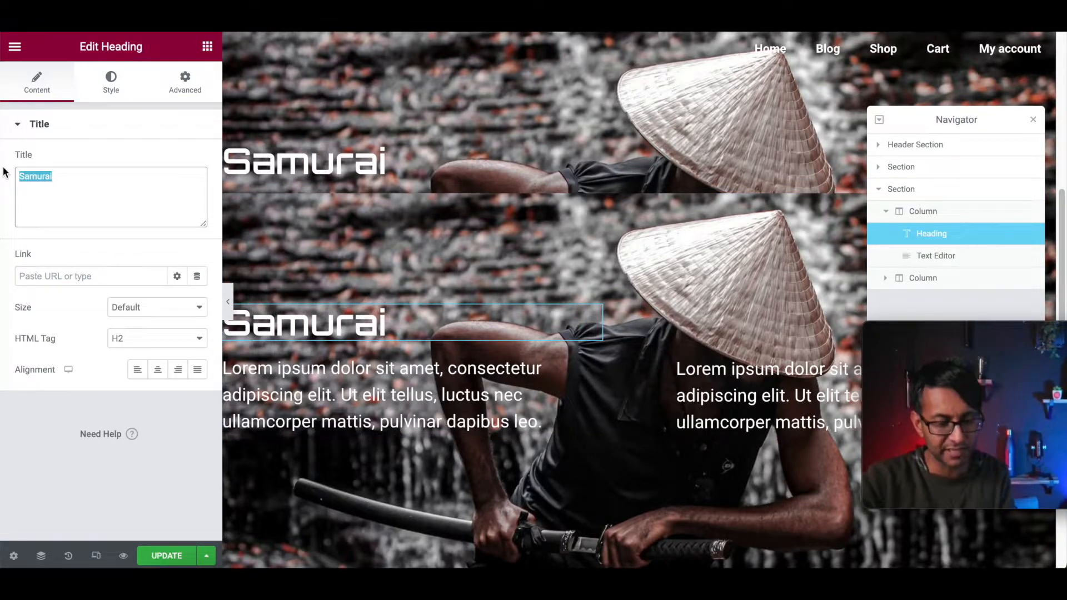
type("Section 2")
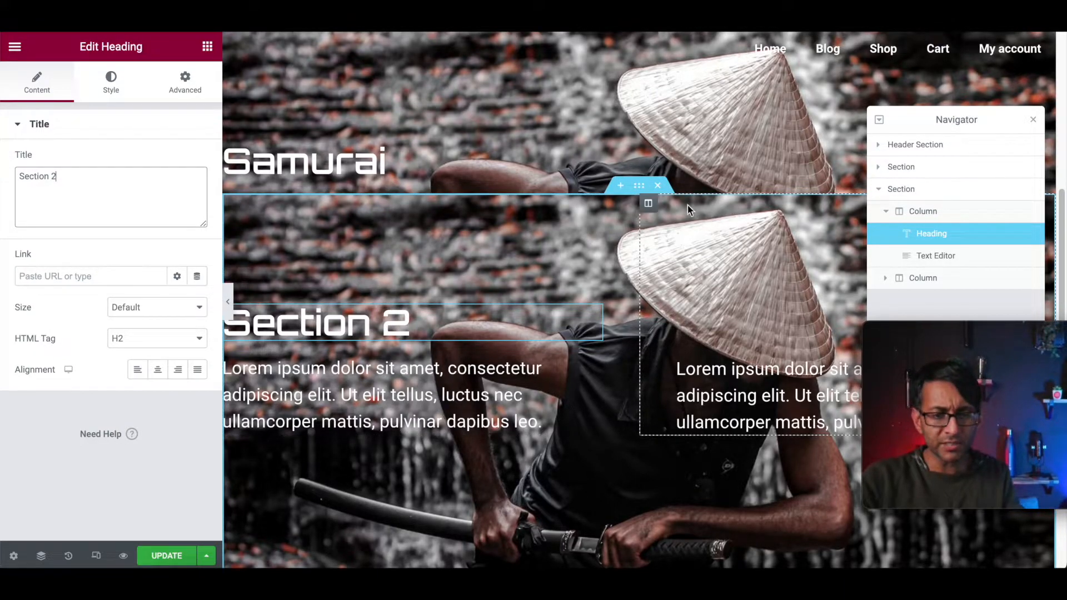
left_click(639, 187)
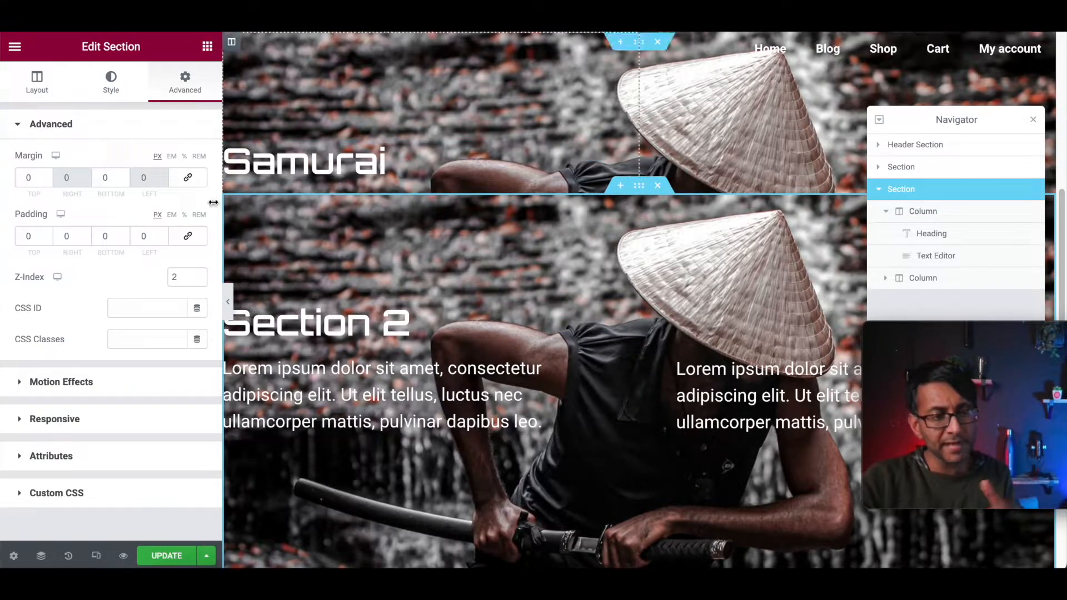
Replace the second section's background image with Samurai-2.webp and check how it slides over the first hero.
left_click(111, 82)
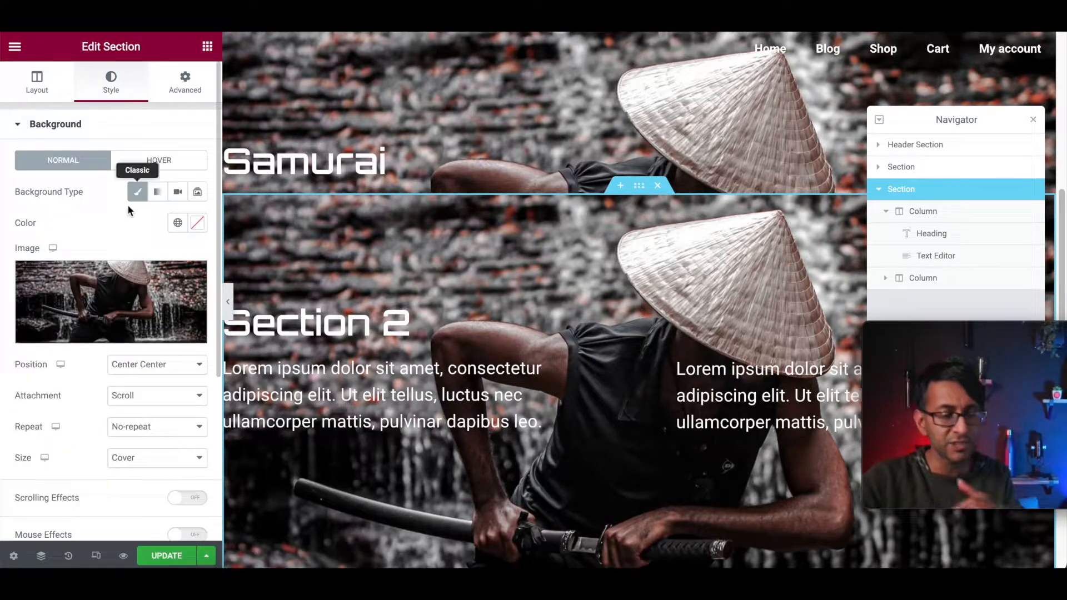
left_click(100, 333)
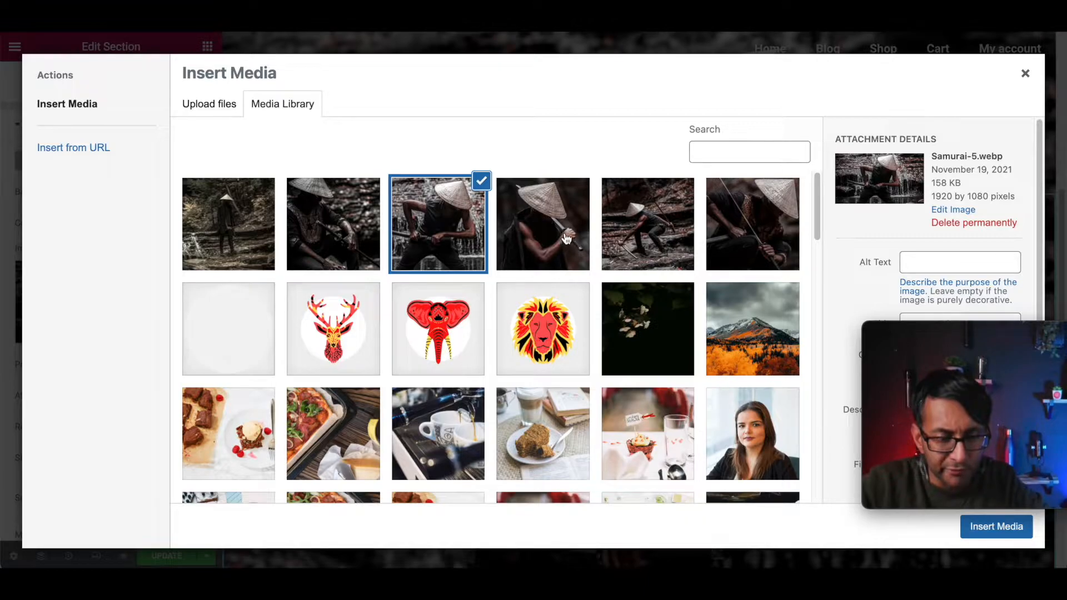
left_click(729, 236)
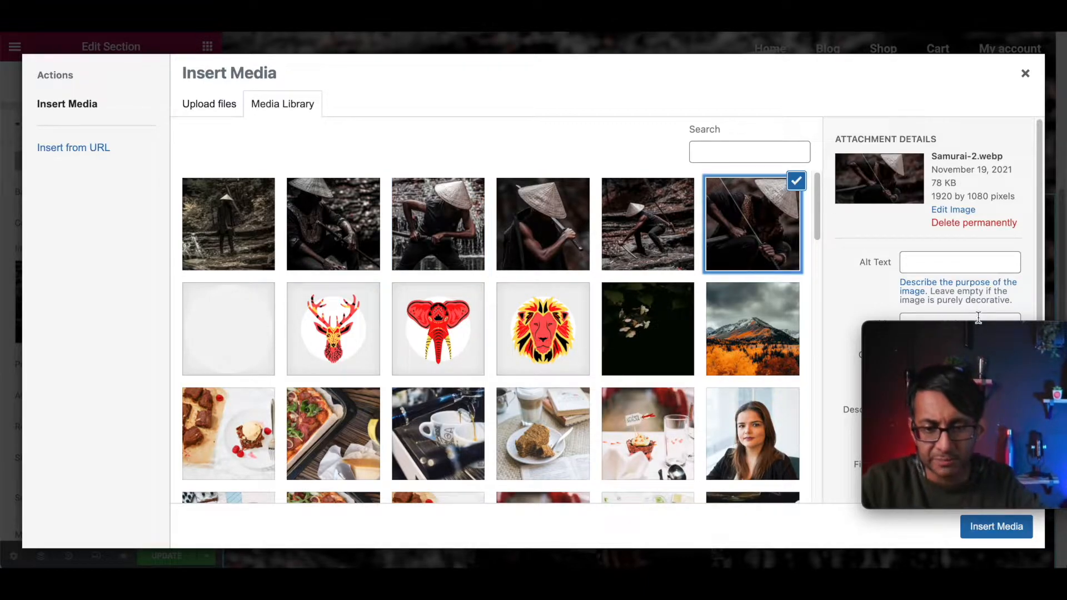
left_click_drag(977, 321, 961, 292)
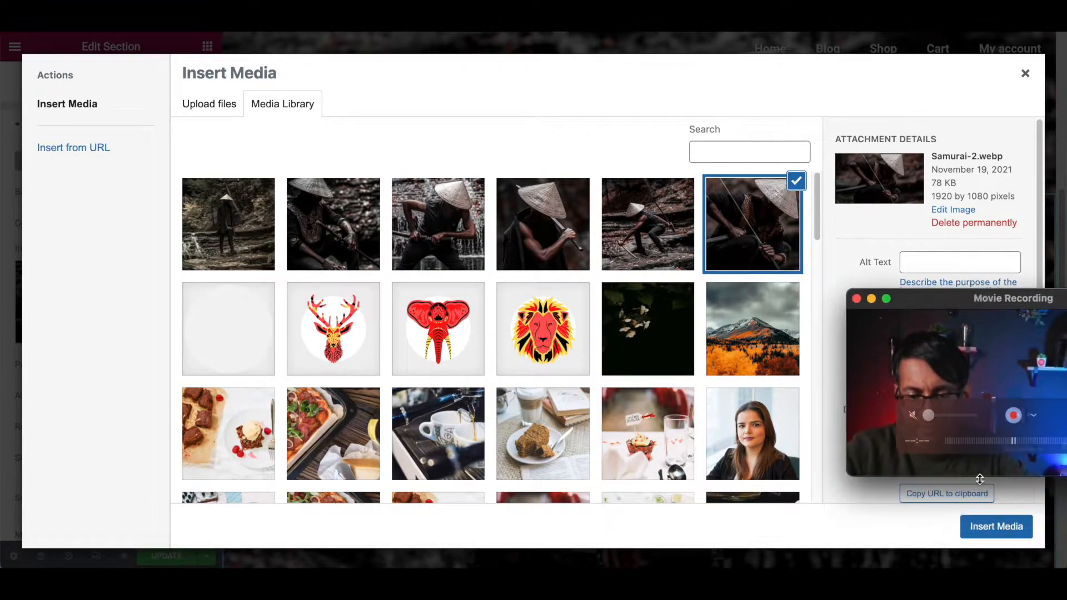
left_click(986, 532)
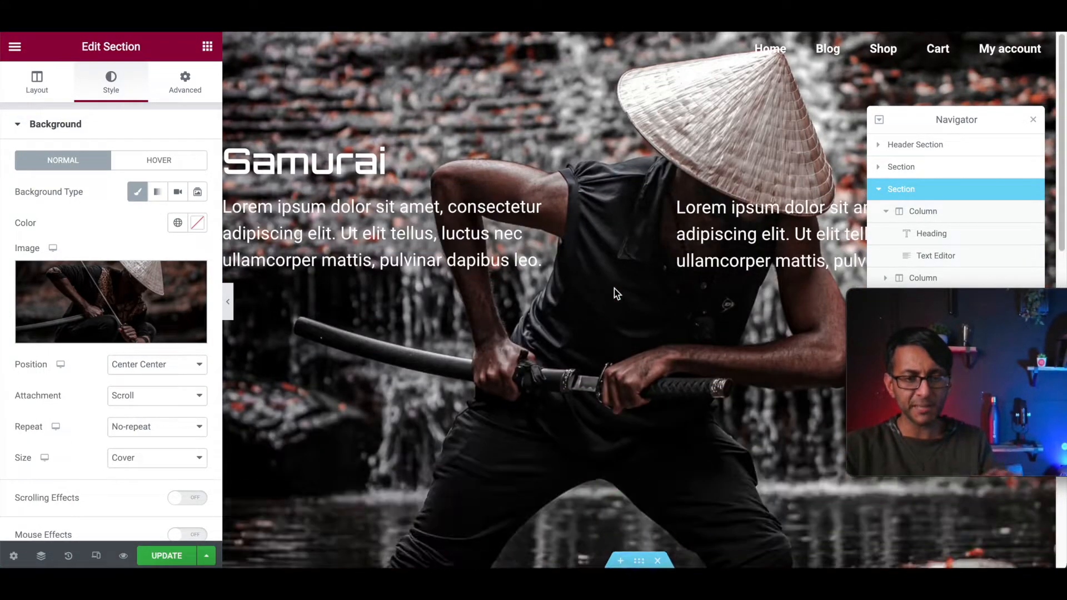
scroll(639, 345, "down", 5)
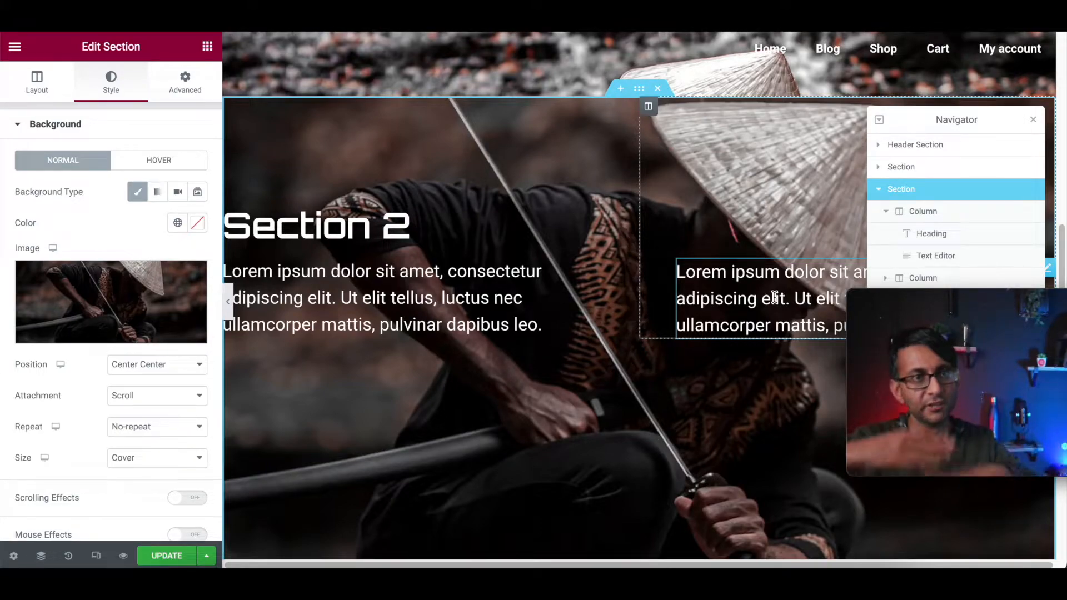
scroll(665, 297, "up", 8)
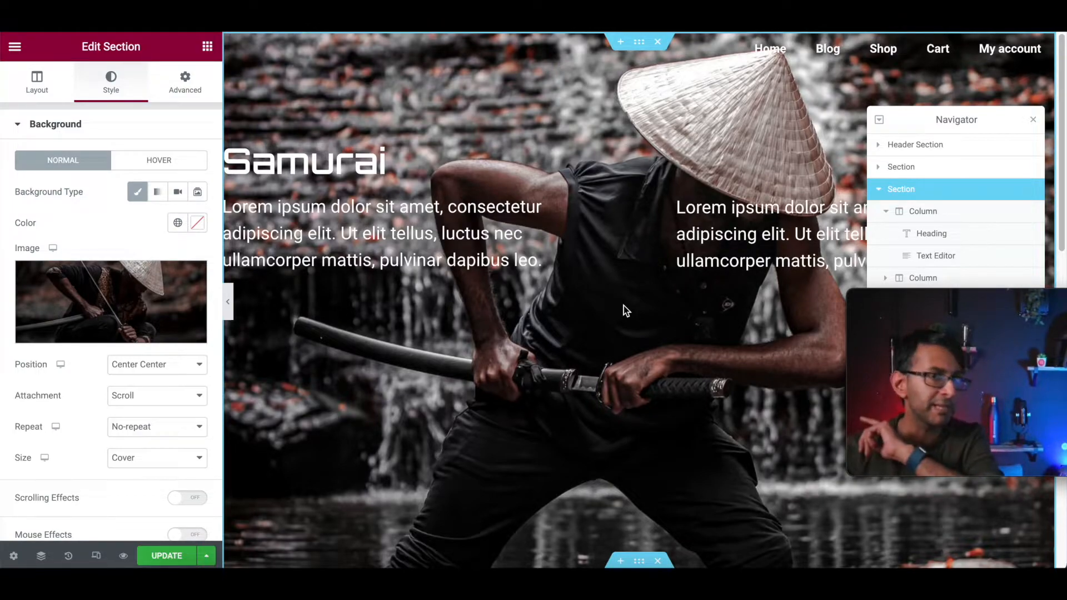
scroll(628, 280, "down", 10)
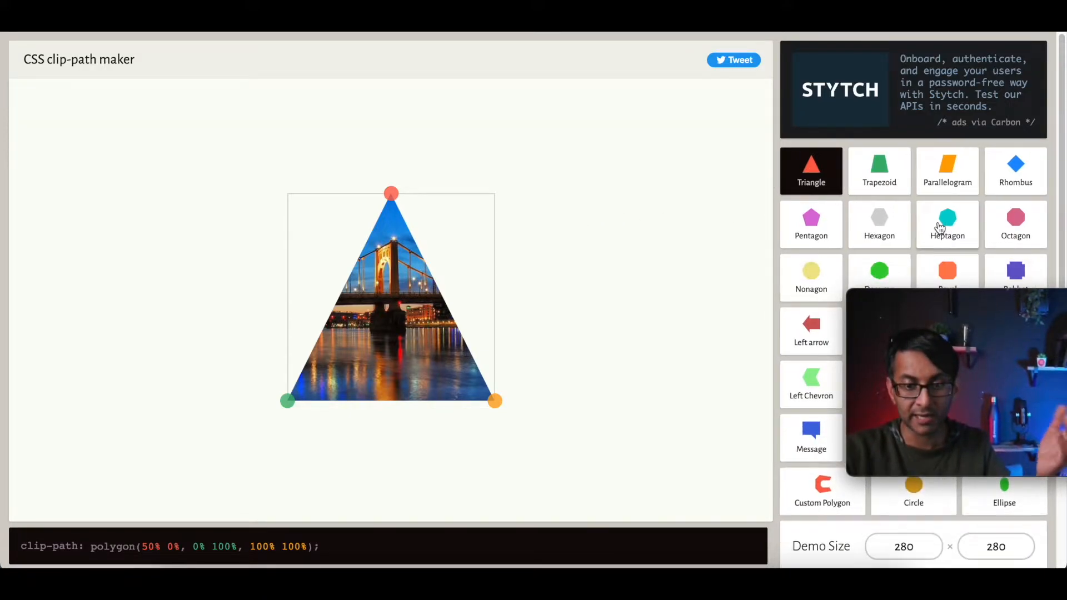
Switch to the CSS clip-path maker and reshape the Trapezoid preset into polygon(0 0, 100% 1%, 100% 55%, 0% 100%).
left_click(896, 192)
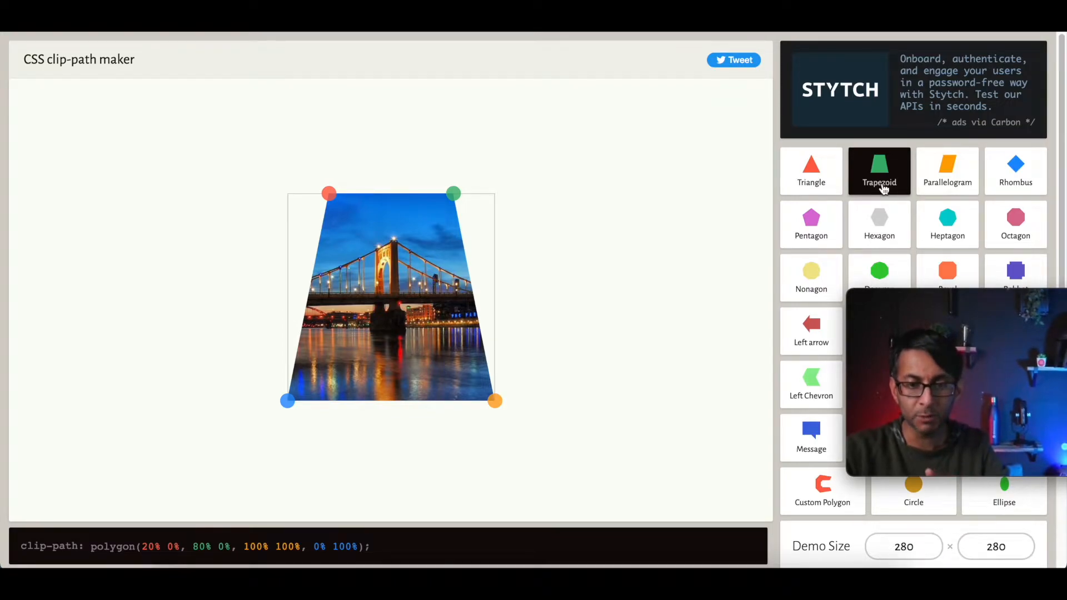
left_click_drag(336, 189, 287, 193)
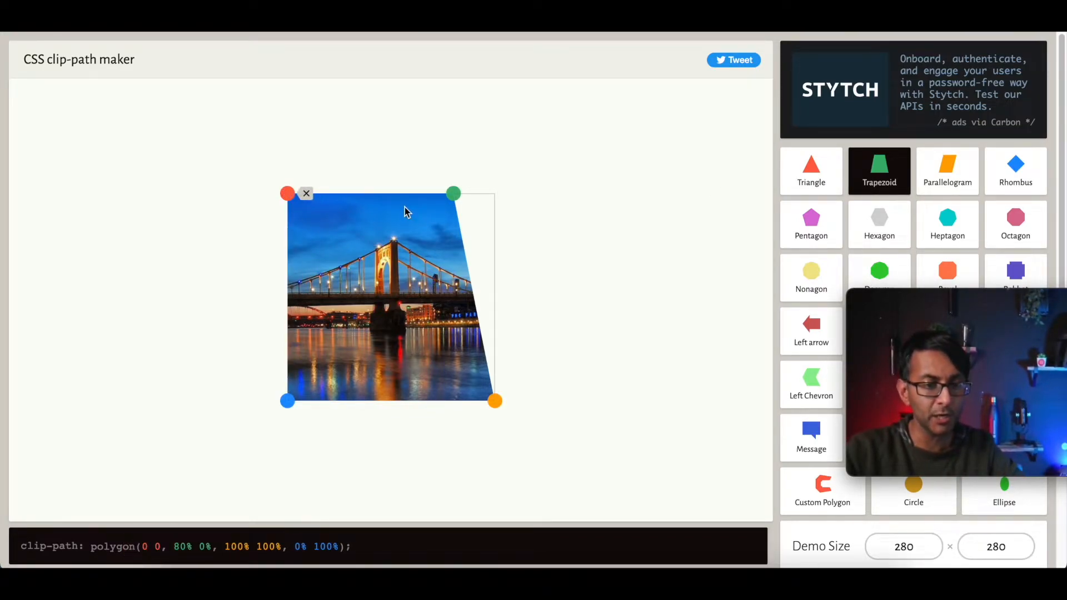
left_click_drag(452, 194, 494, 195)
left_click_drag(494, 400, 507, 306)
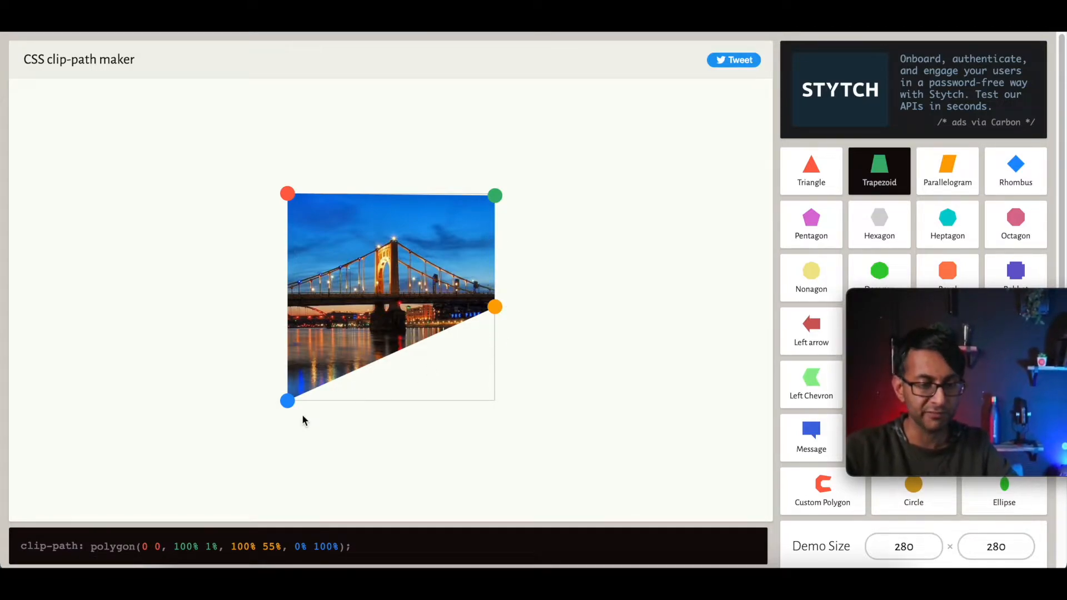
Copy the generated clip-path declaration.
left_click_drag(366, 546, 54, 545)
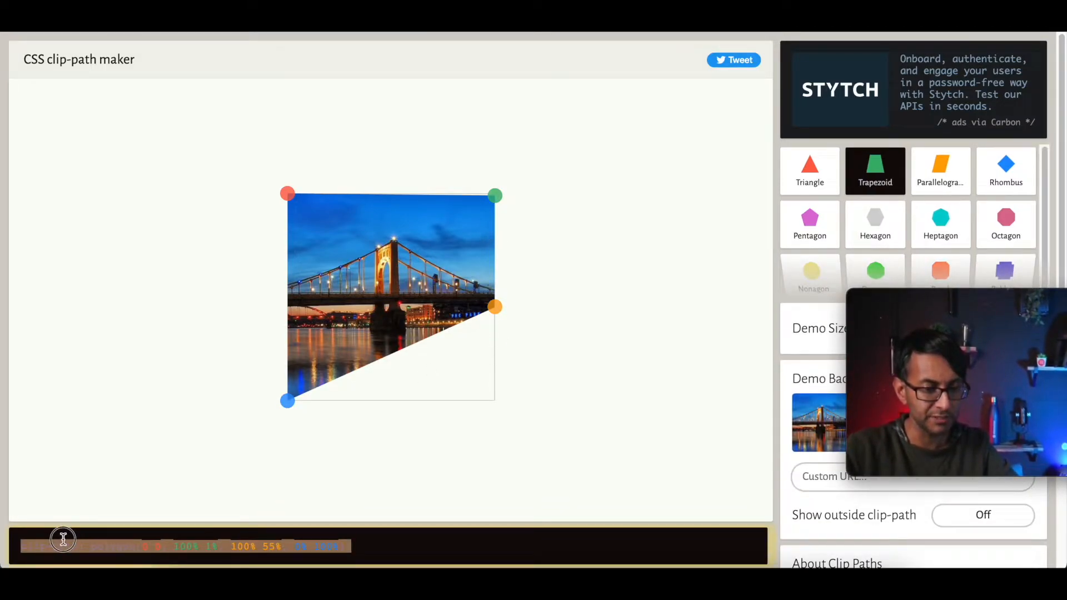
double_click(23, 544)
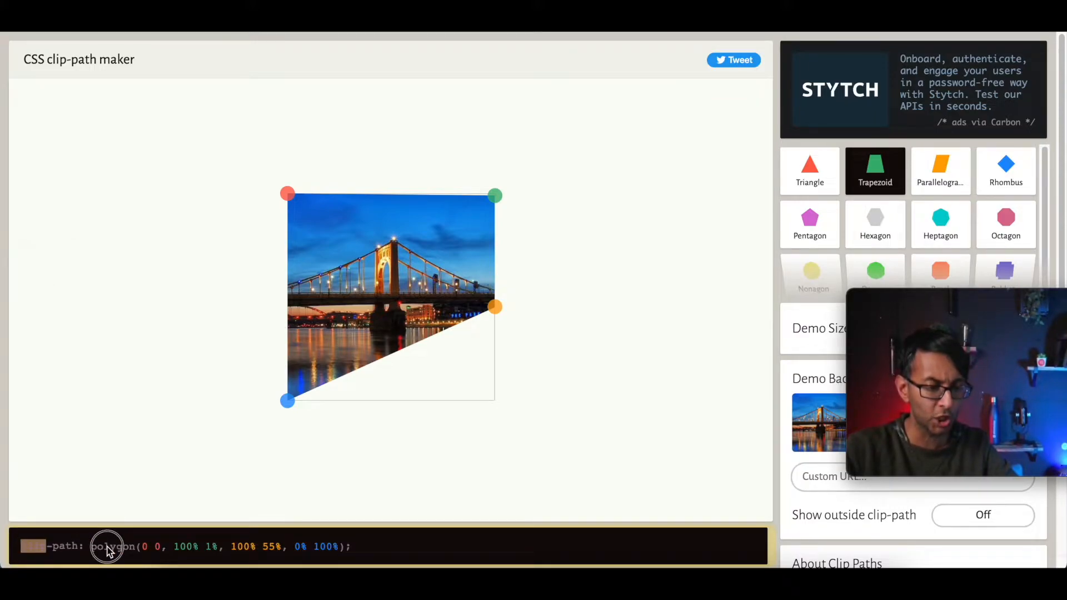
key("ctrl+a")
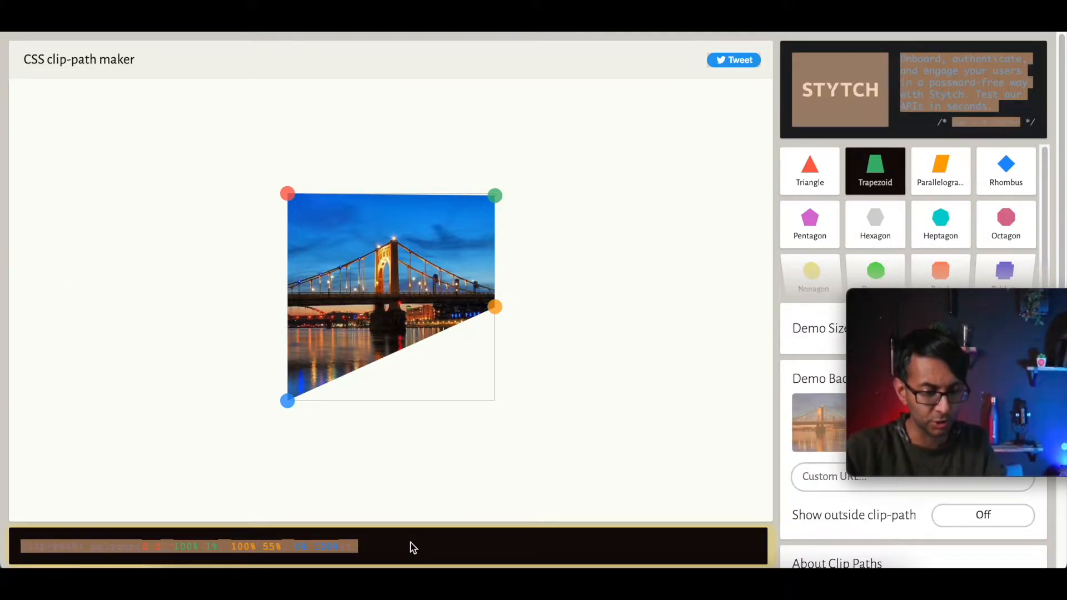
left_click_drag(335, 545, 14, 545)
key("ctrl+c")
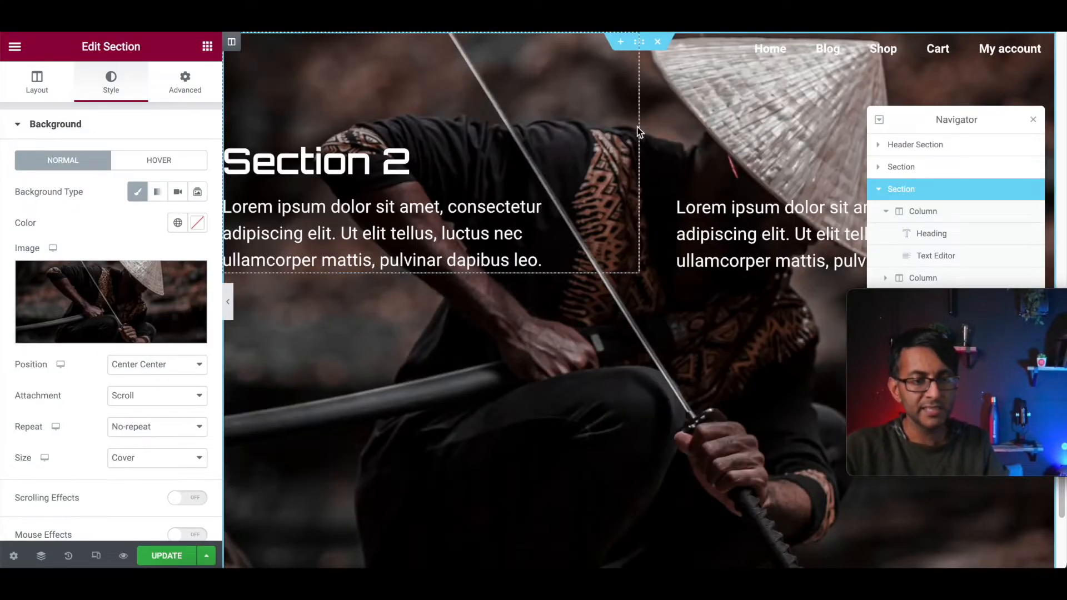
Return to Elementor and add a .section2 rule containing the copied clip-path declaration to the second section's Custom CSS.
left_click(880, 192)
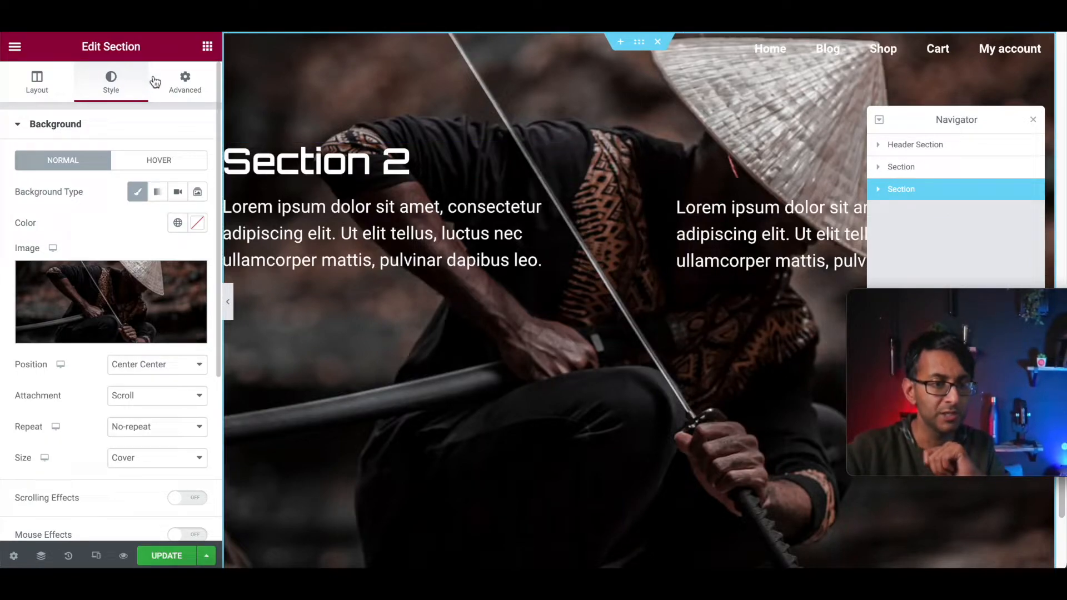
left_click(175, 86)
left_click(97, 488)
left_click(122, 378)
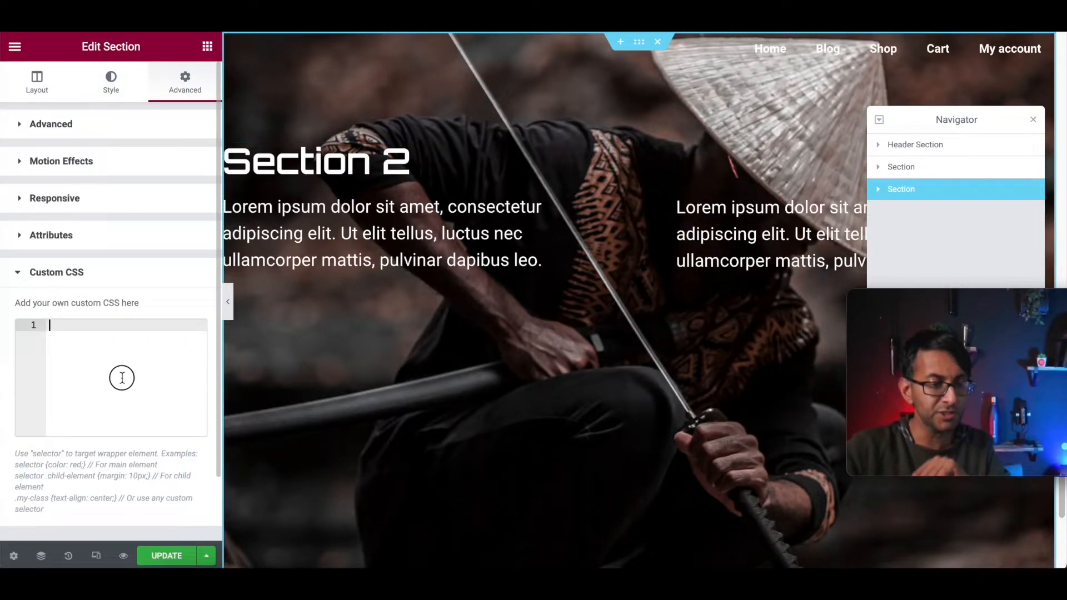
type(".section2")
key("Return")
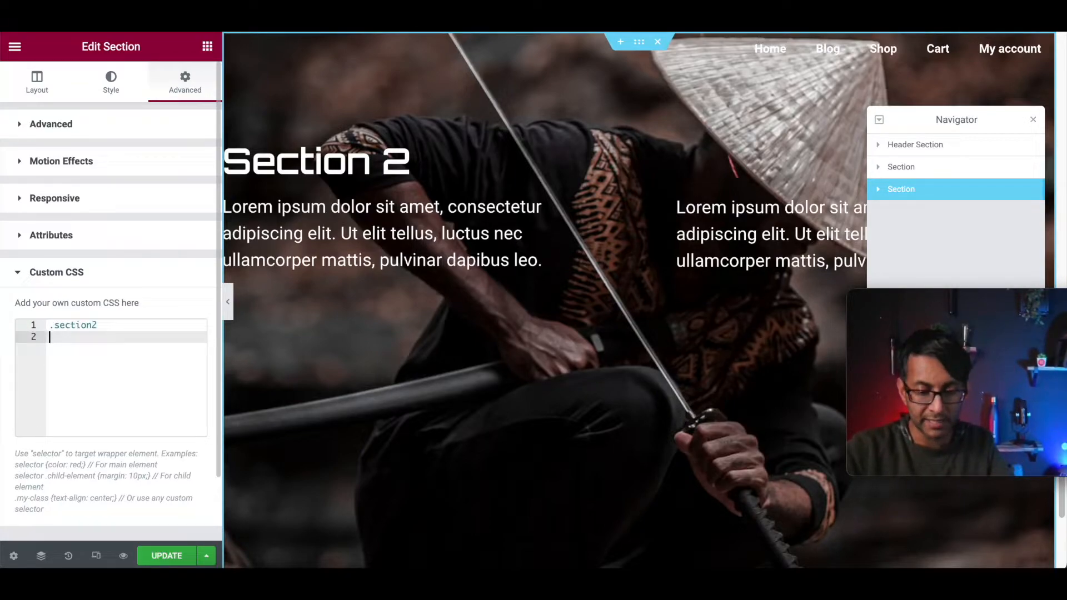
type("{")
key("Return")
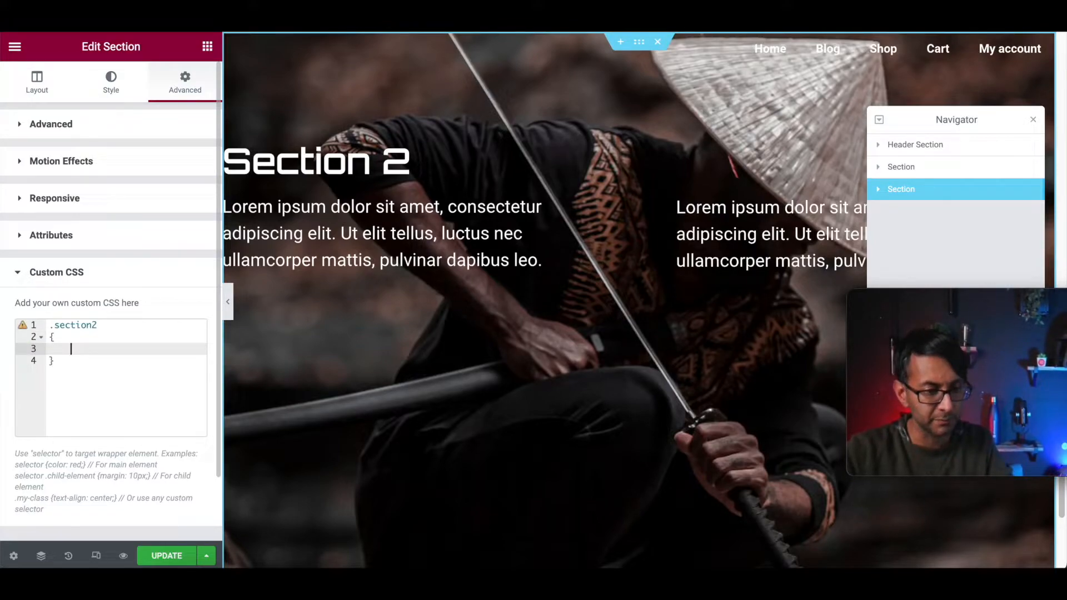
key("ctrl+v")
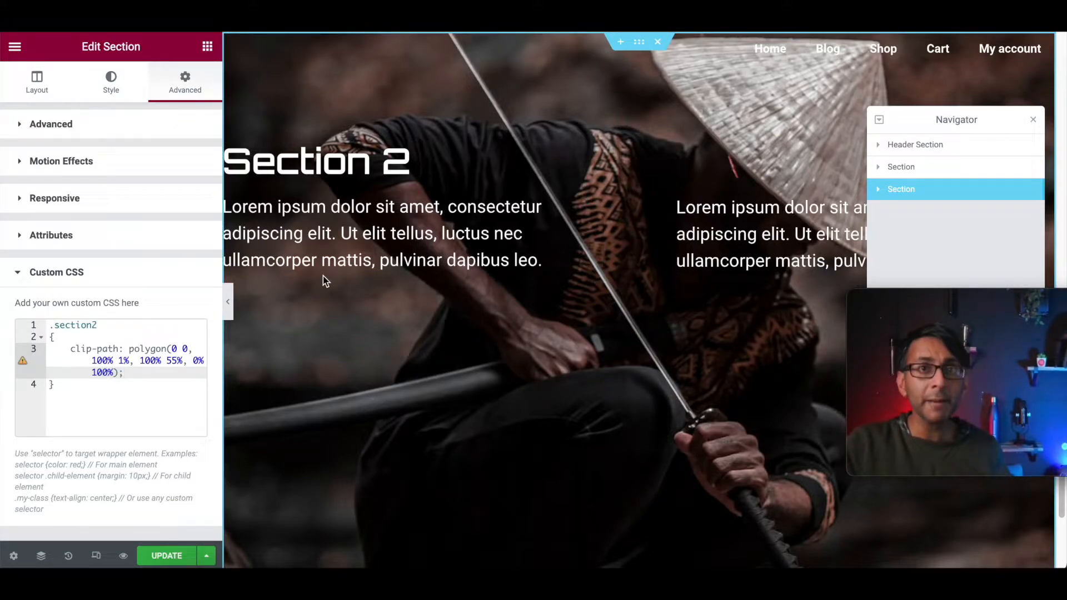
Assign the CSS class section2 to the second section and check its clipped shape while scrolling.
left_click(114, 128)
left_click(131, 337)
type("section2")
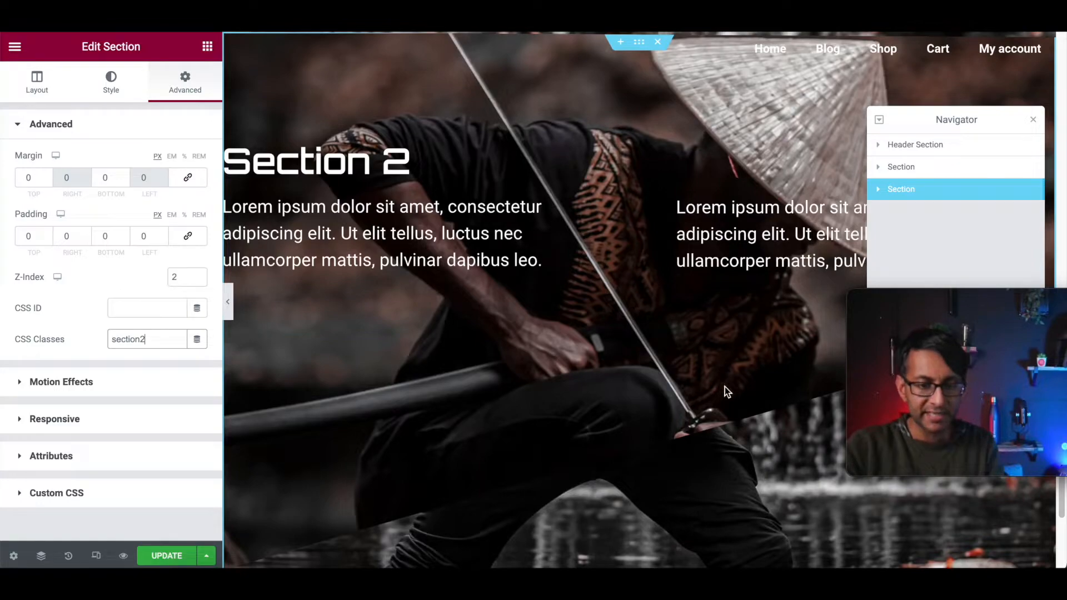
scroll(671, 441, "up", 2)
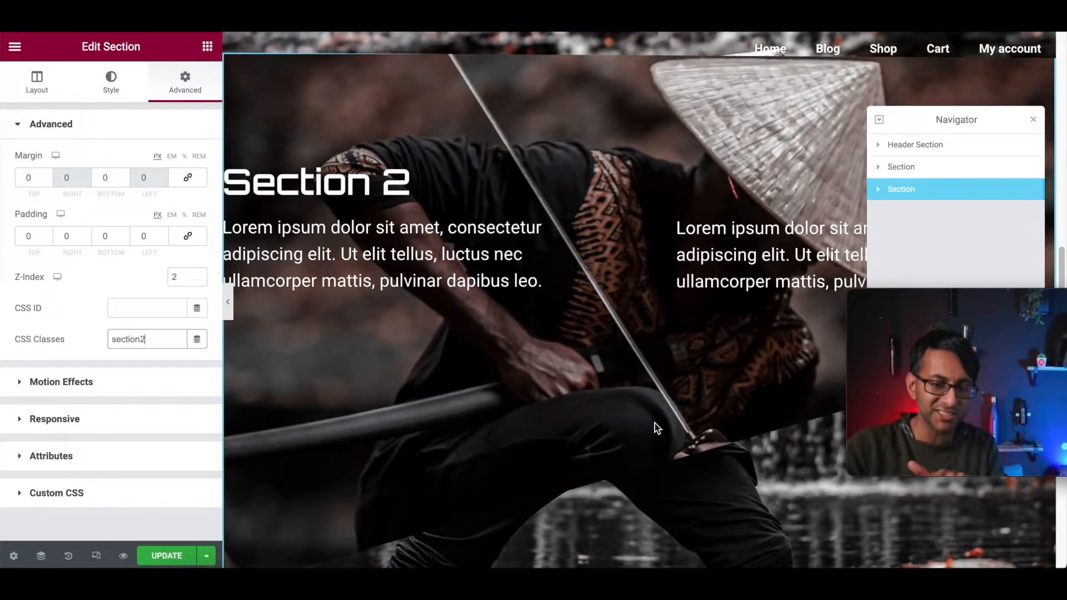
scroll(648, 439, "down", 2)
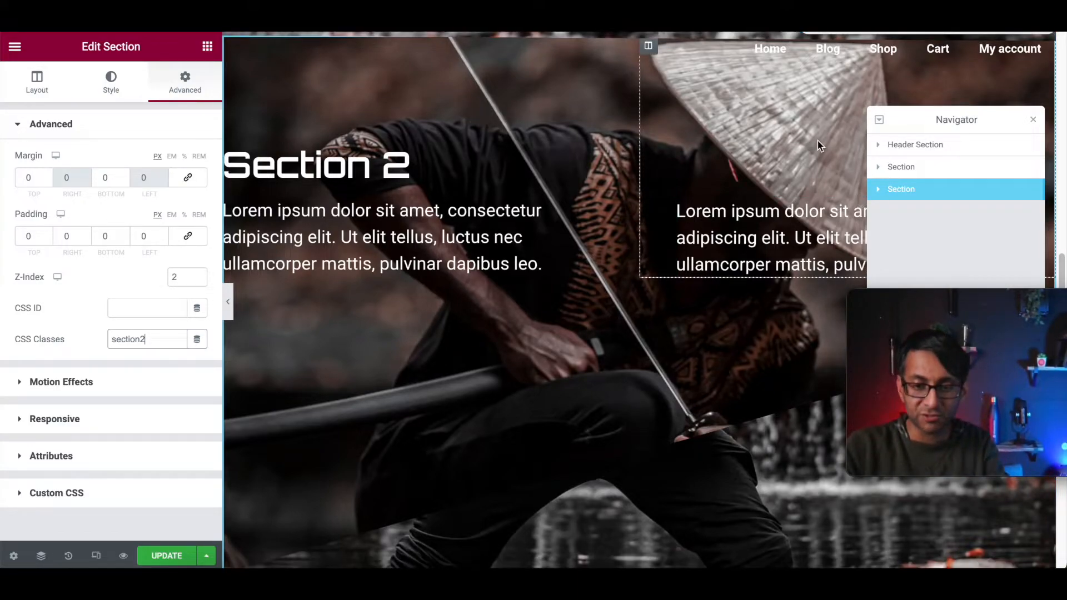
Hide the Navigator to examine the clipped section against the first hero, and show the Navigator again.
left_click(1033, 120)
mouse_move(976, 298)
left_click_drag(975, 299, 988, 371)
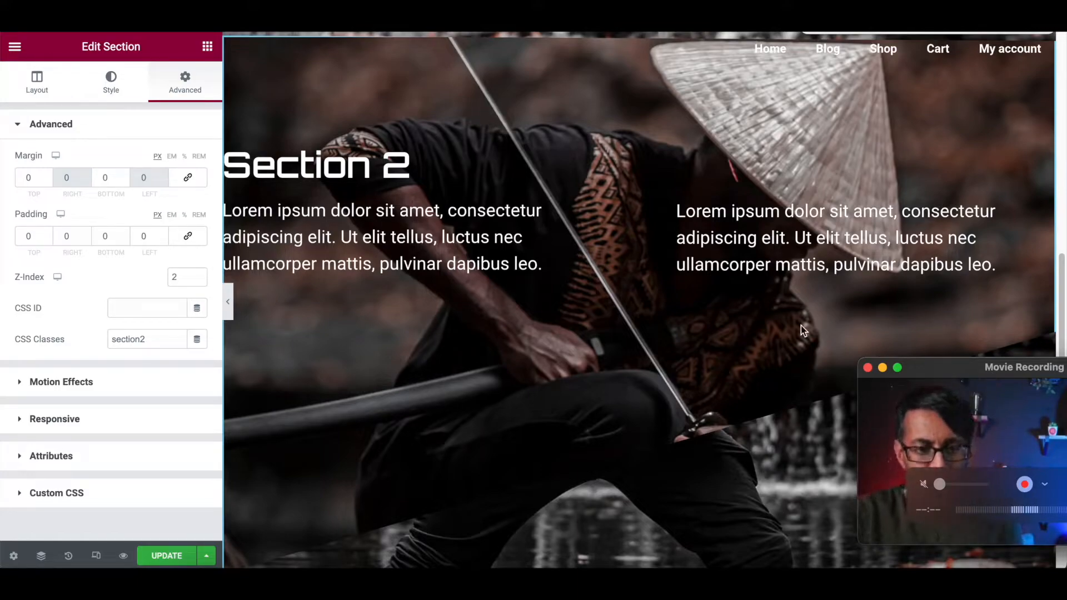
scroll(669, 257, "up", 4)
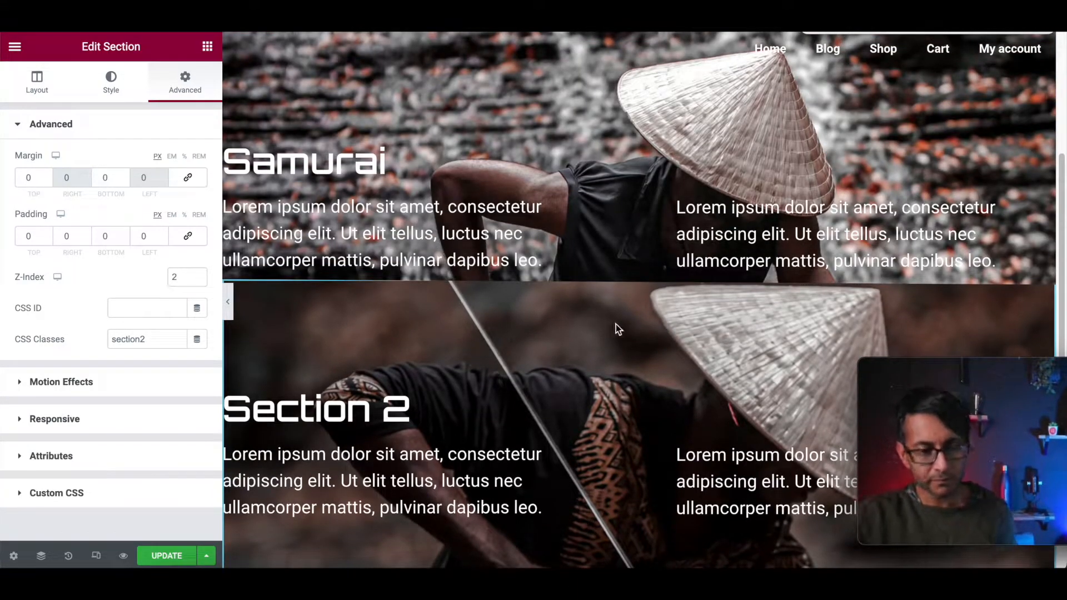
left_click(41, 556)
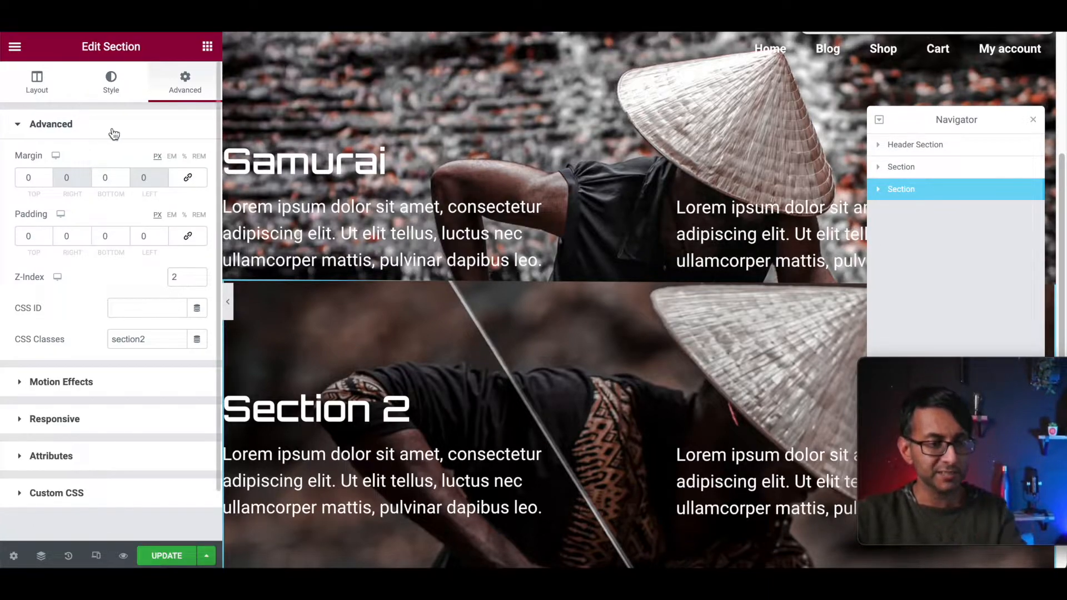
Enable Scrolling Effects with a Fade In Transparency effect on the second section and preview it while scrolling.
left_click(106, 386)
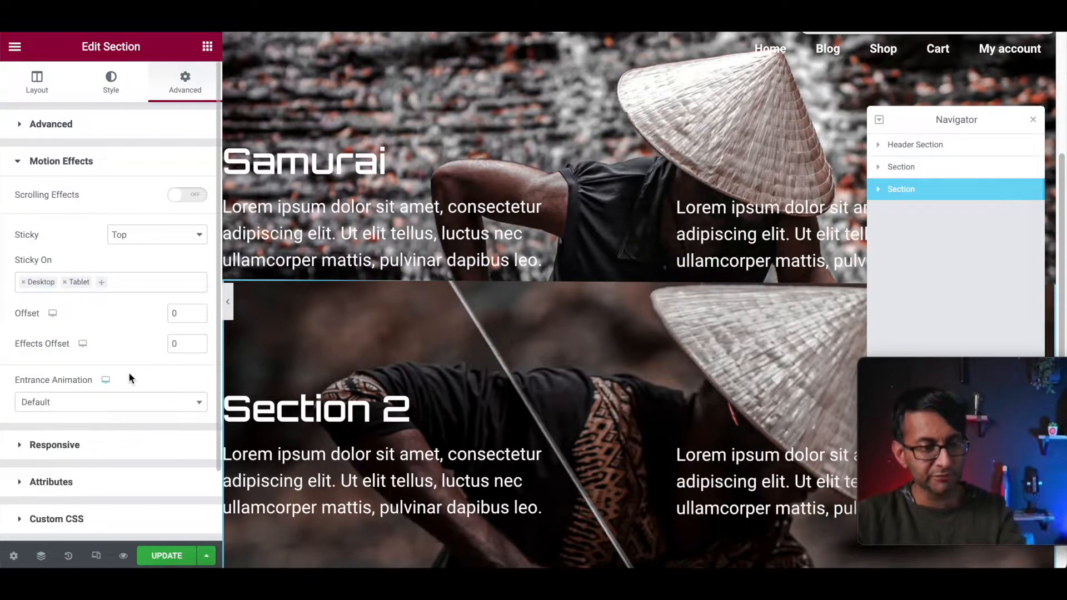
left_click(189, 197)
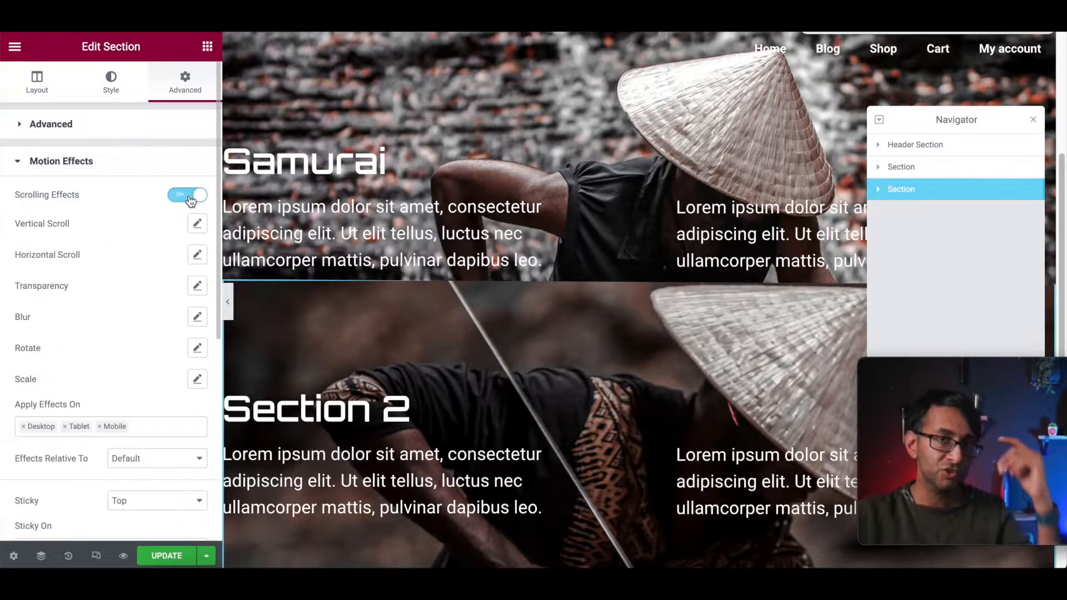
left_click(198, 288)
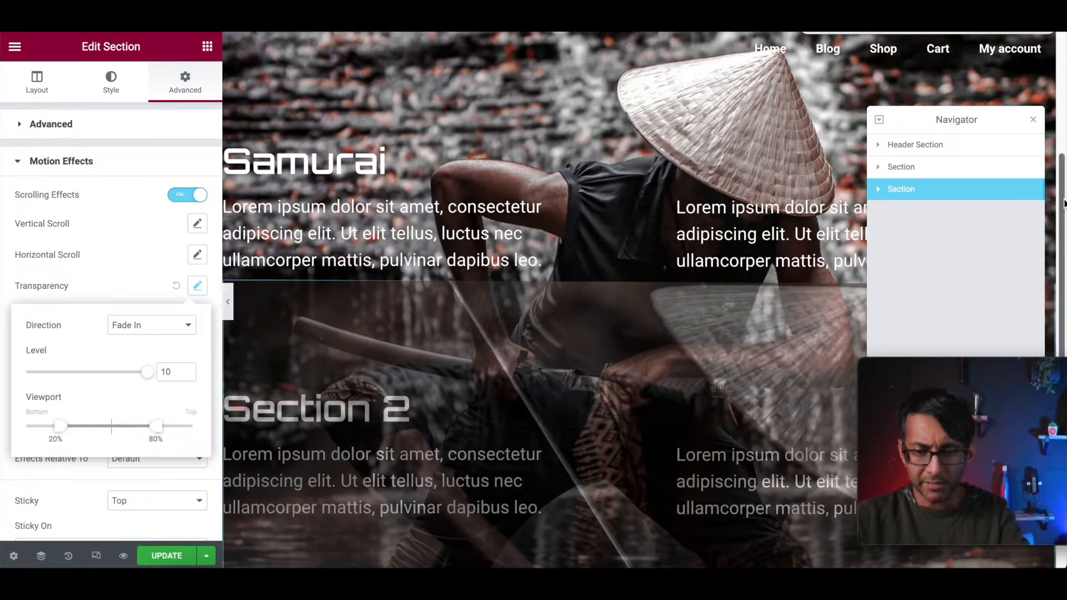
left_click_drag(1061, 207, 1065, 107)
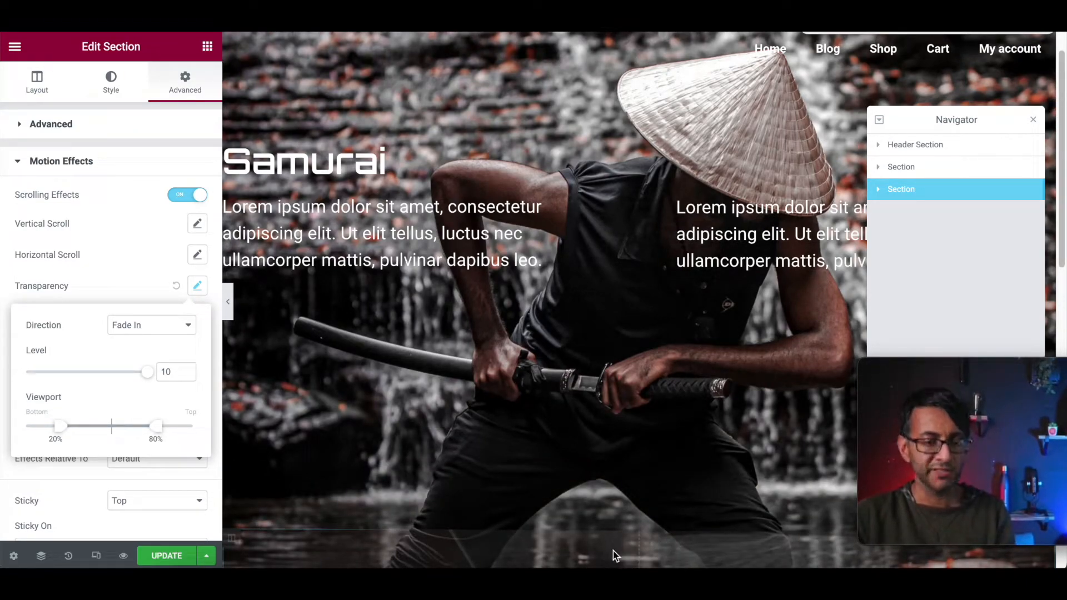
left_click_drag(1055, 133, 1062, 238)
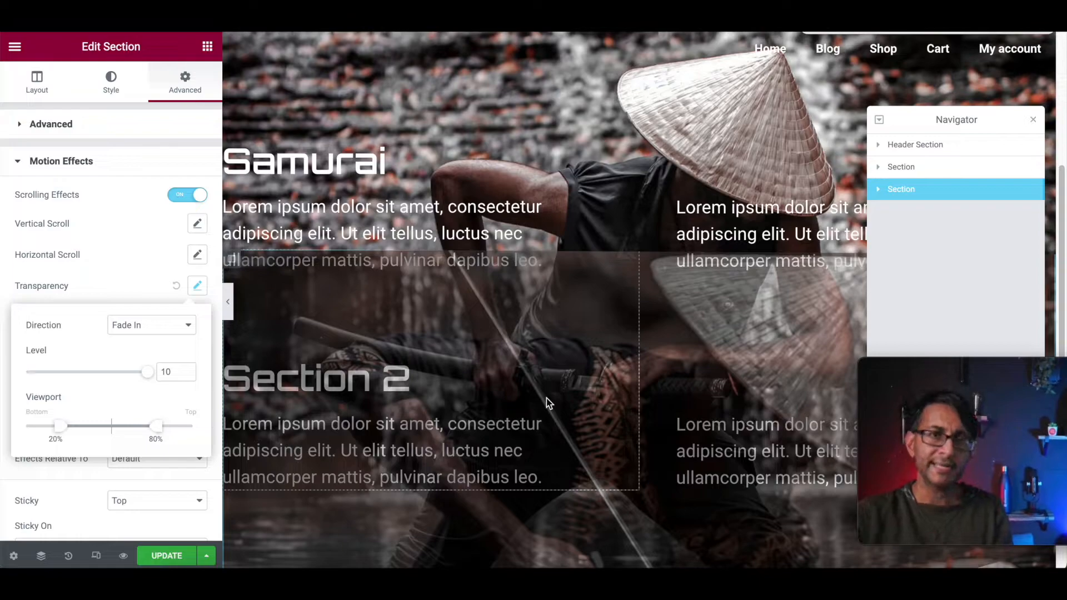
Set the Transparency effect's viewport range to 26%–53% and preview the fade over the full scroll.
left_click_drag(161, 434, 116, 435)
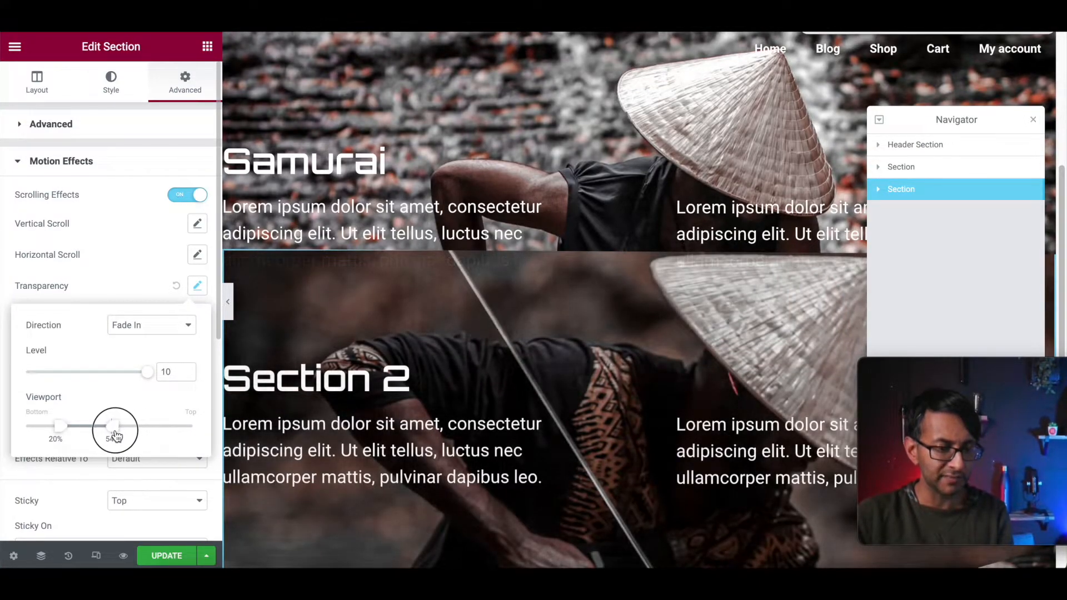
left_click_drag(1063, 218, 1059, 86)
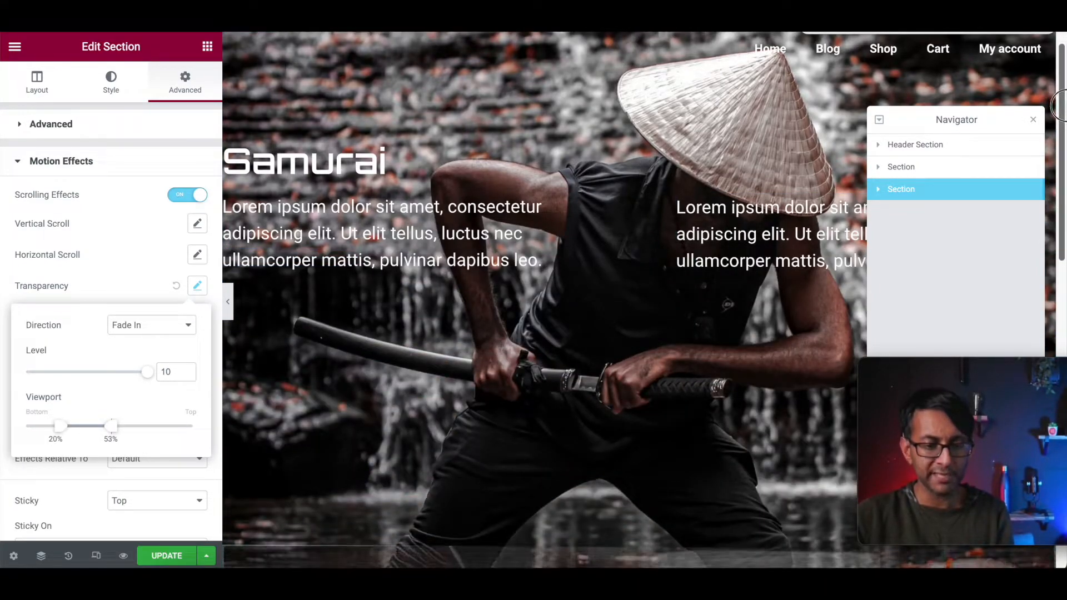
left_click_drag(67, 433, 75, 433)
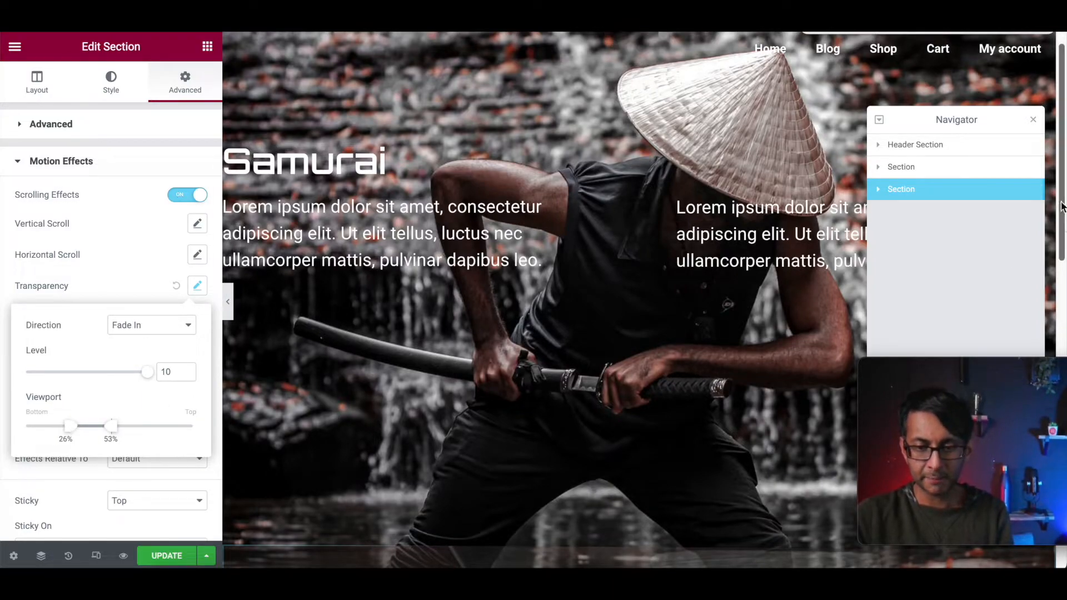
left_click_drag(1061, 206, 1058, 428)
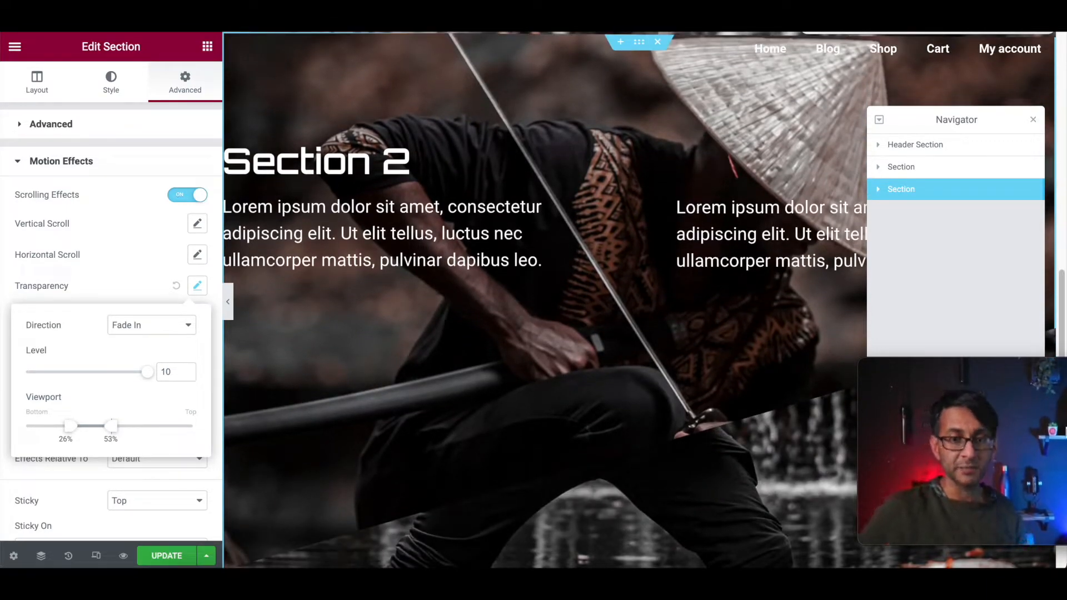
Hide the Navigator and examine how the second section fades in over the Samurai hero while scrolling both ways.
left_click(1033, 121)
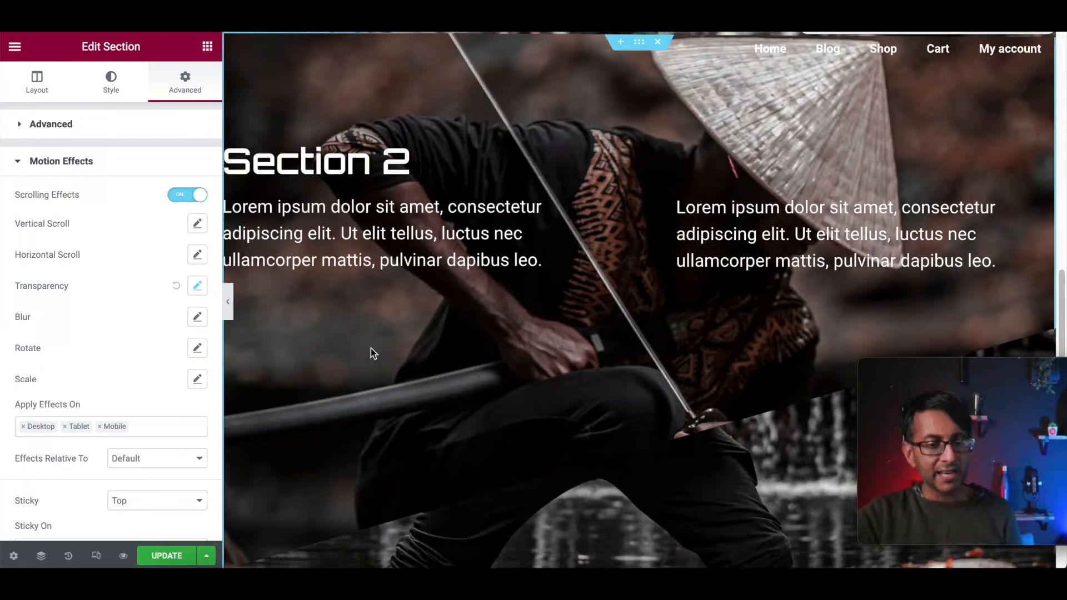
scroll(593, 256, "up", 5)
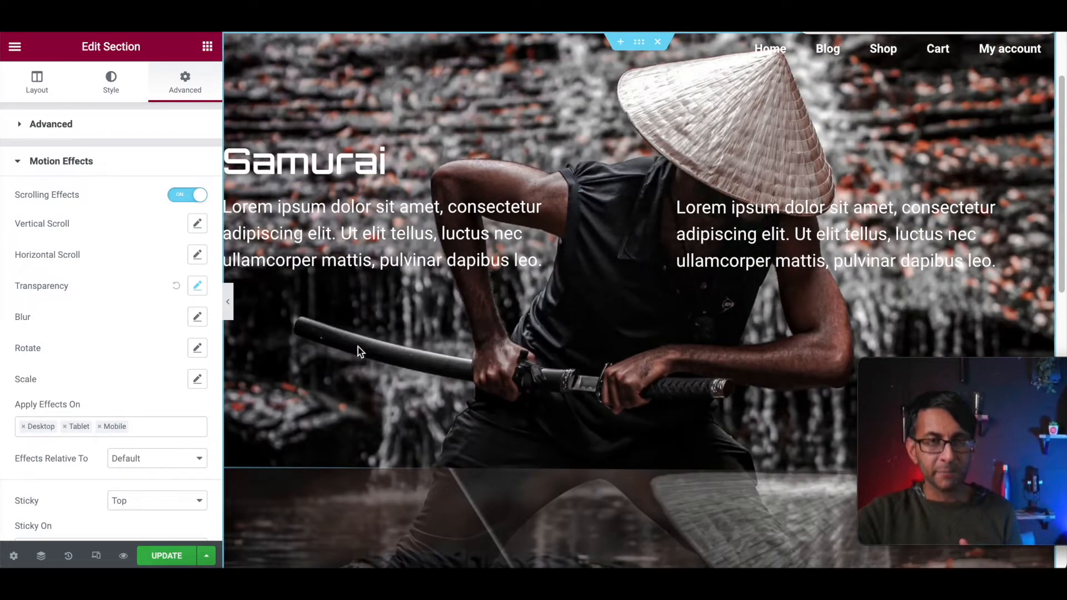
scroll(360, 349, "down", 5)
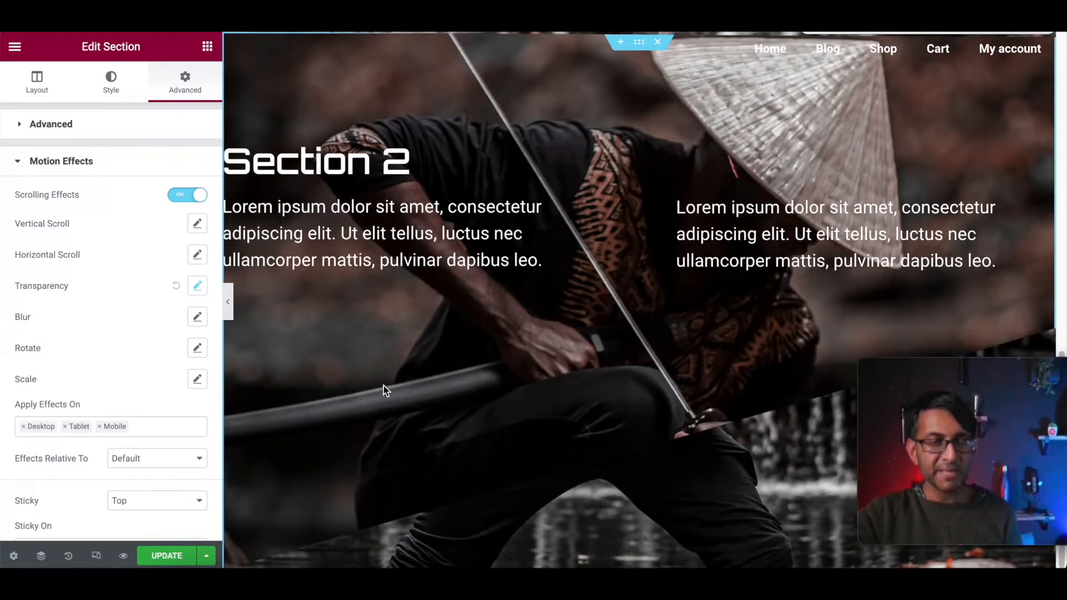
scroll(855, 178, "up", 5)
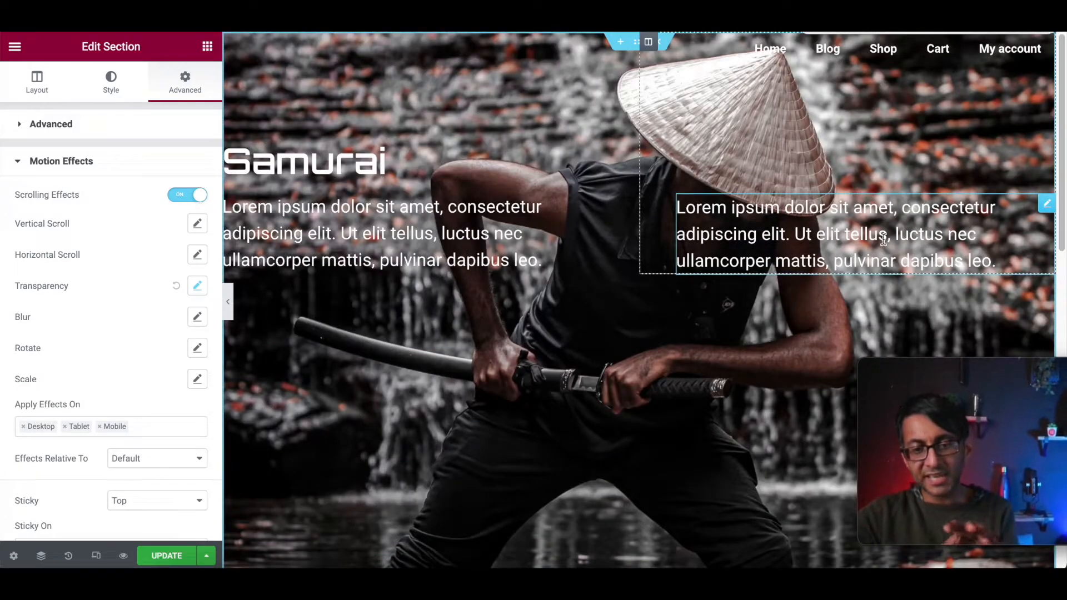
scroll(865, 311, "down", 5)
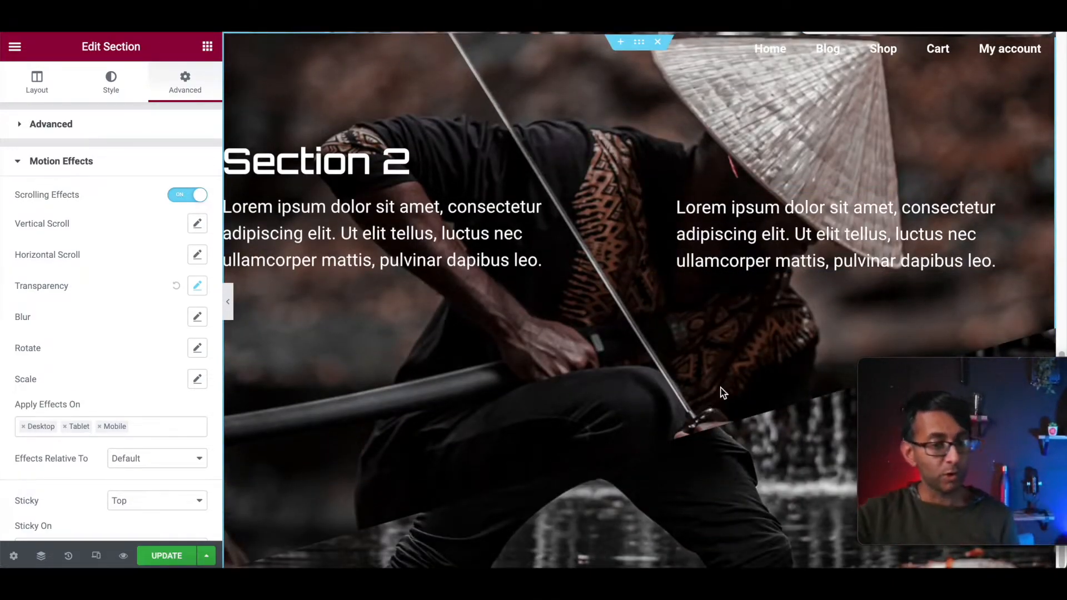
scroll(445, 278, "up", 6)
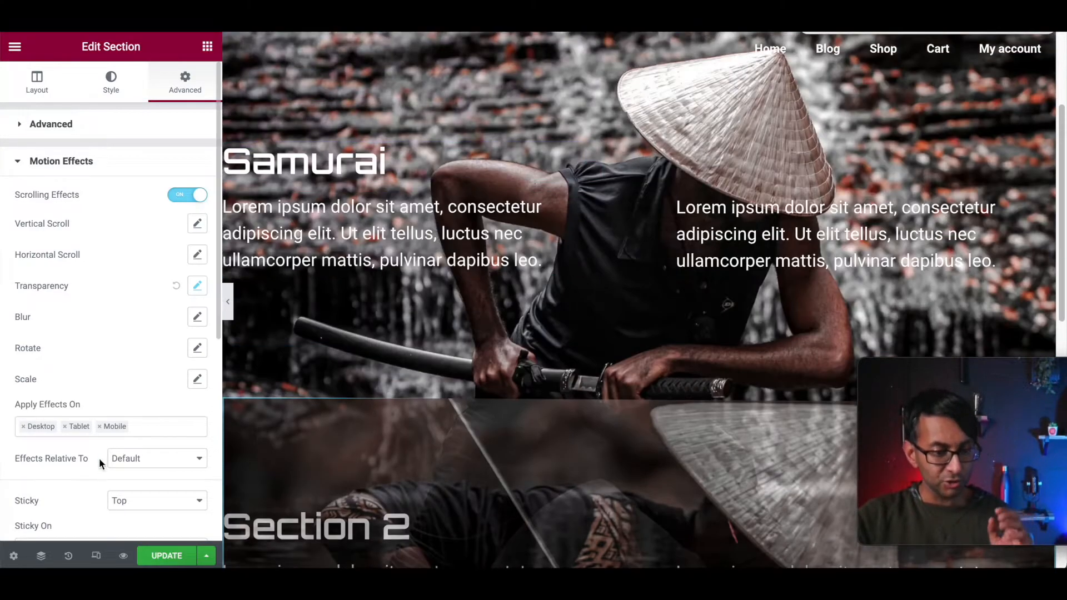
Show the Navigator again and duplicate the second section.
left_click(41, 556)
right_click(935, 191)
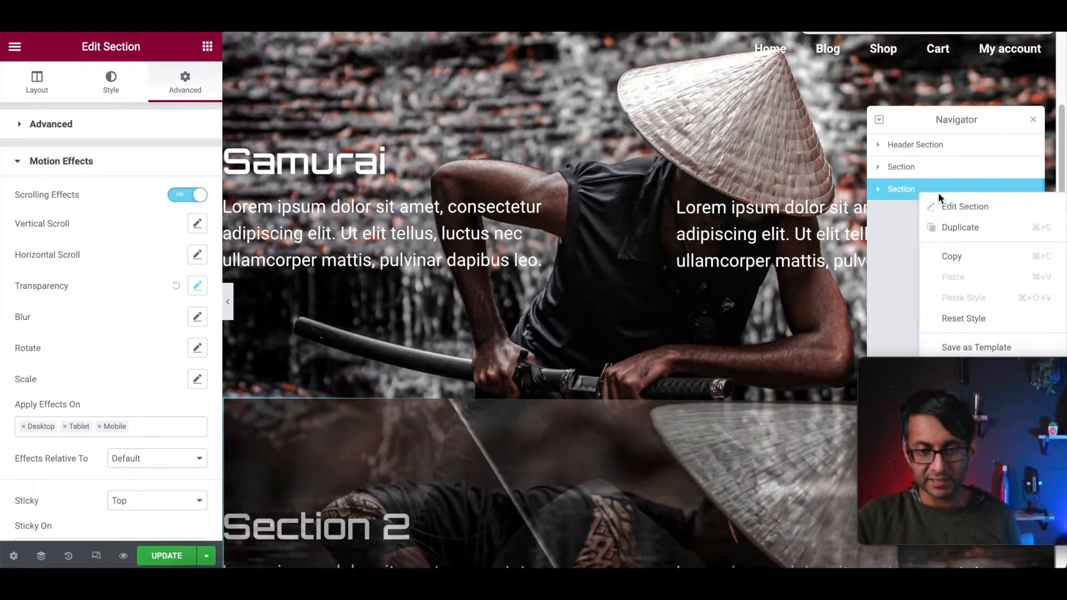
left_click(963, 226)
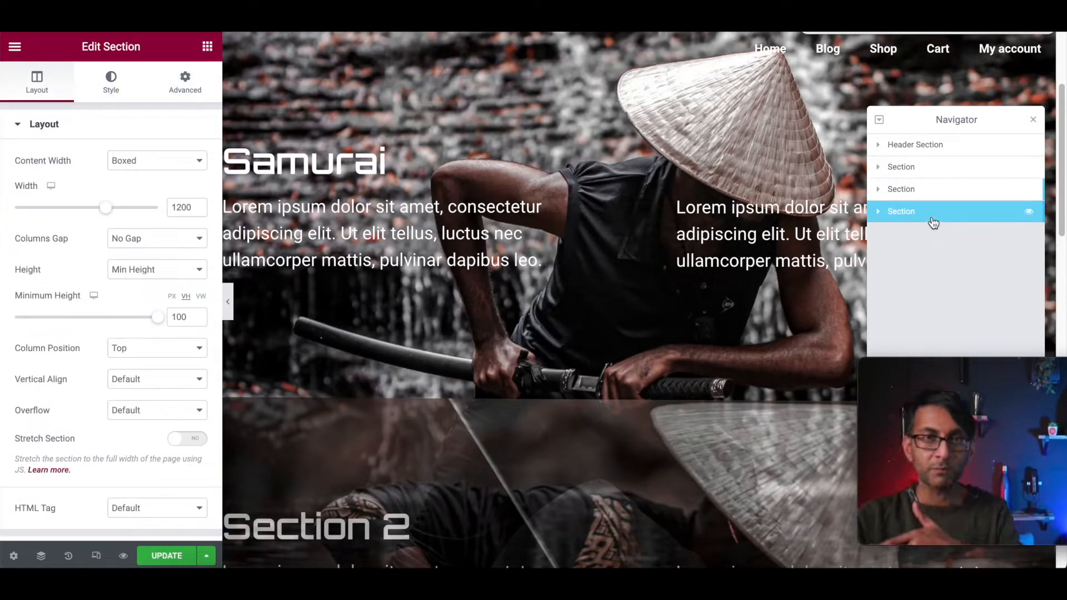
Set the duplicated section's Z-Index to 3 and its CSS class to section3.
left_click(188, 84)
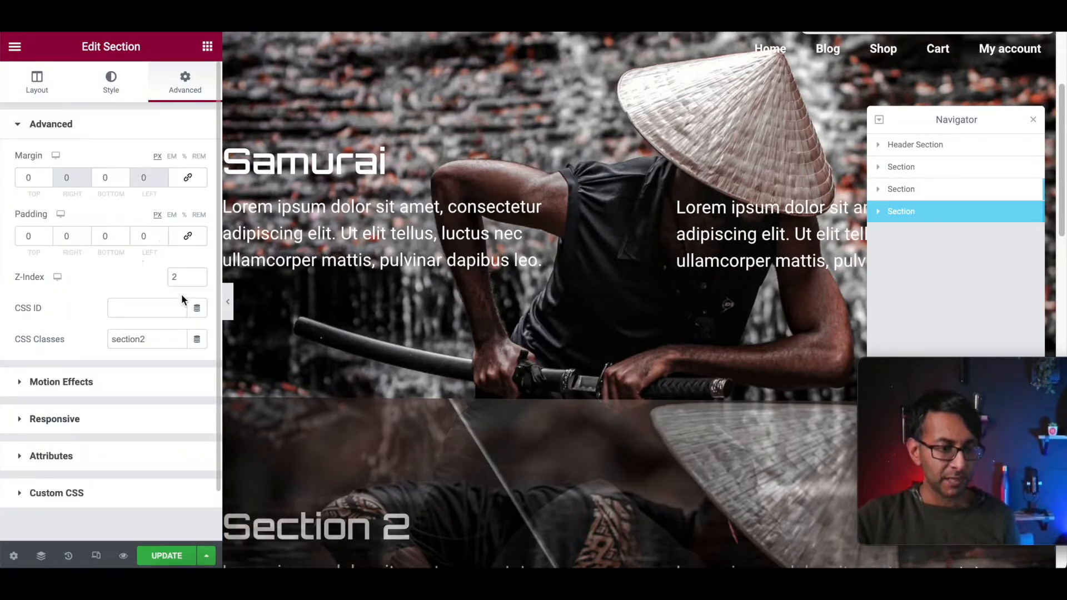
type("3")
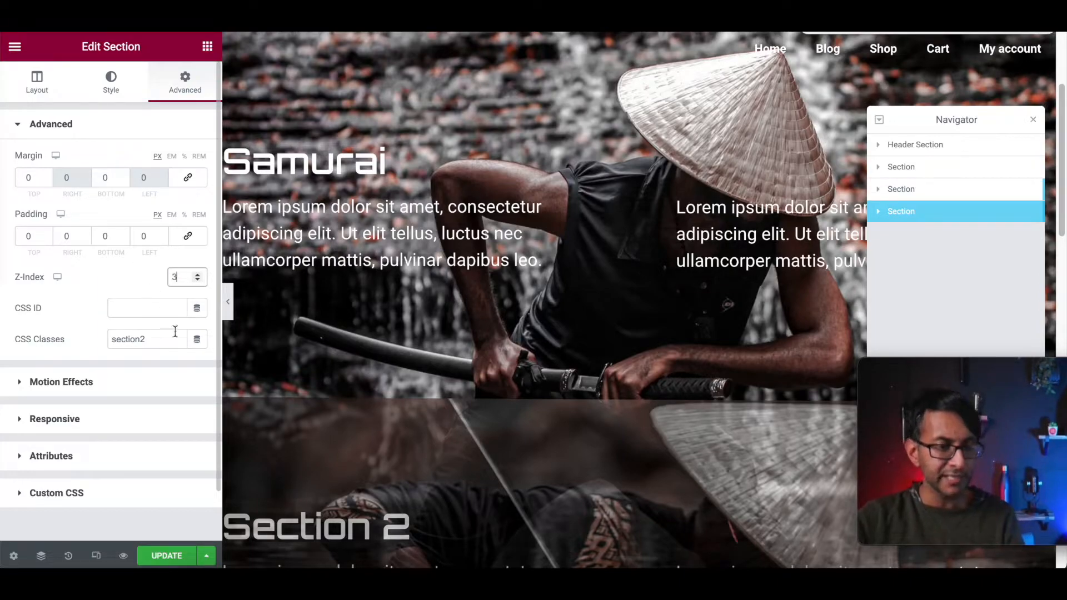
left_click(162, 339)
key("BackSpace")
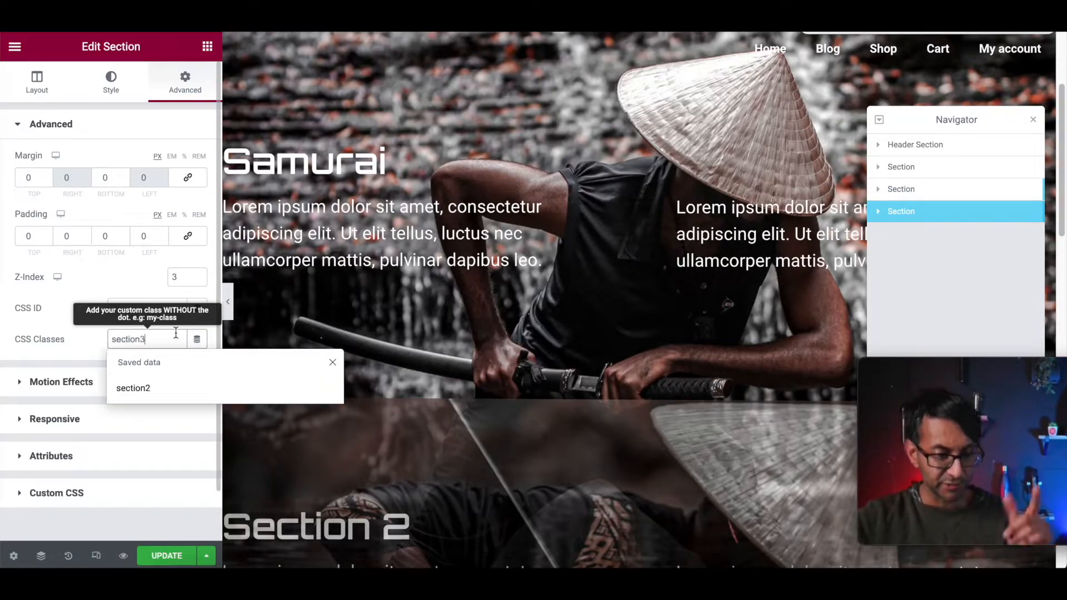
Open the third section's custom CSS, switch to the CSS clip-path maker and move the trapezoid's lower corners to 99% 100% and 0 55%.
scroll(105, 503, "down", 1)
left_click(107, 471)
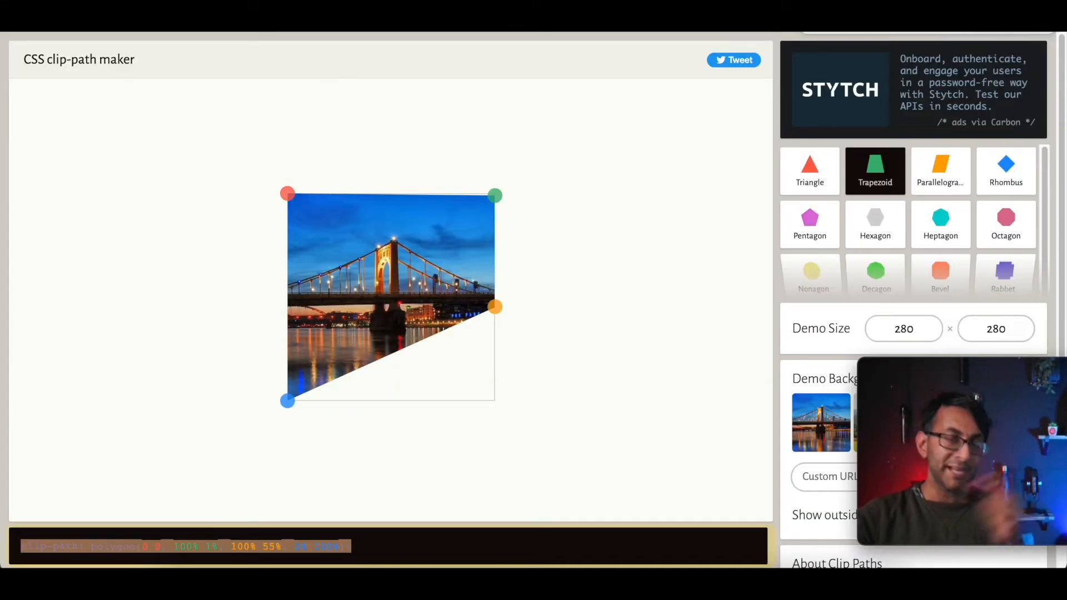
left_click_drag(287, 398, 287, 309)
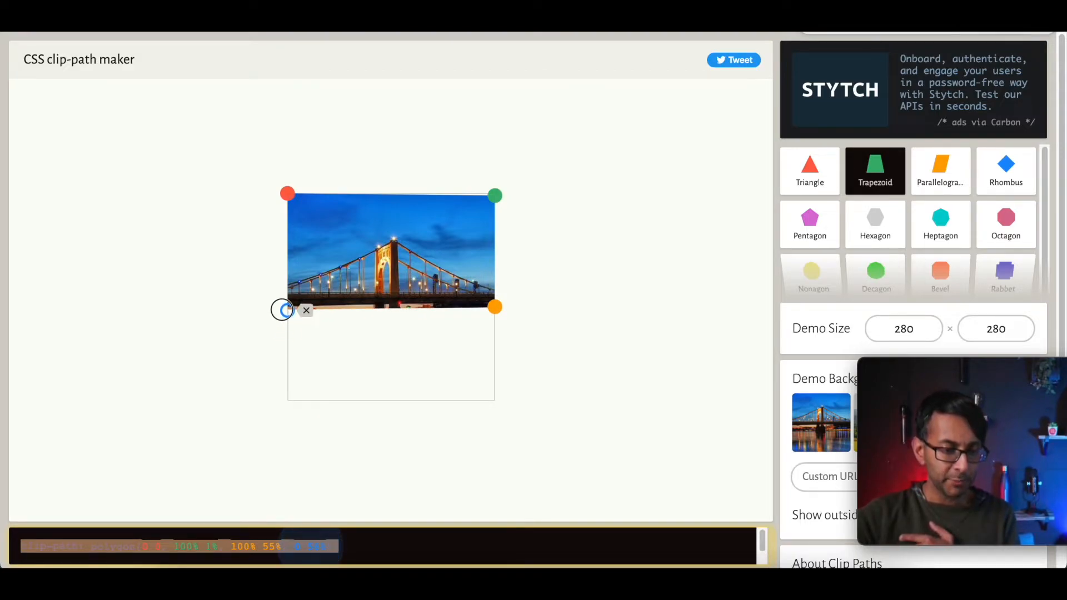
left_click_drag(486, 310, 492, 402)
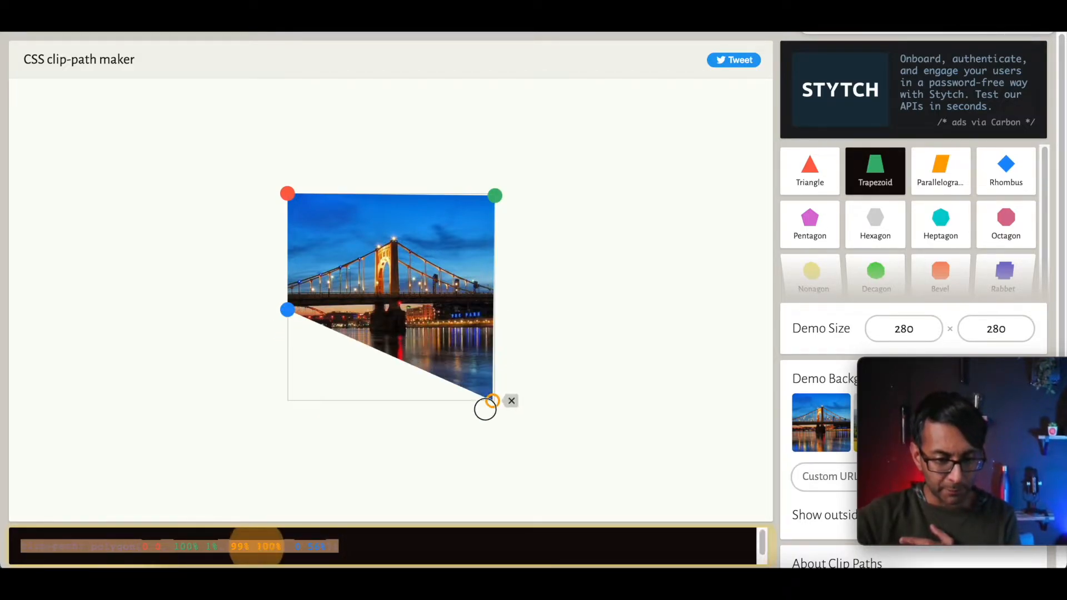
mouse_move(287, 310)
left_mouse_down()
mouse_move(287, 320)
mouse_move(287, 309)
left_mouse_up()
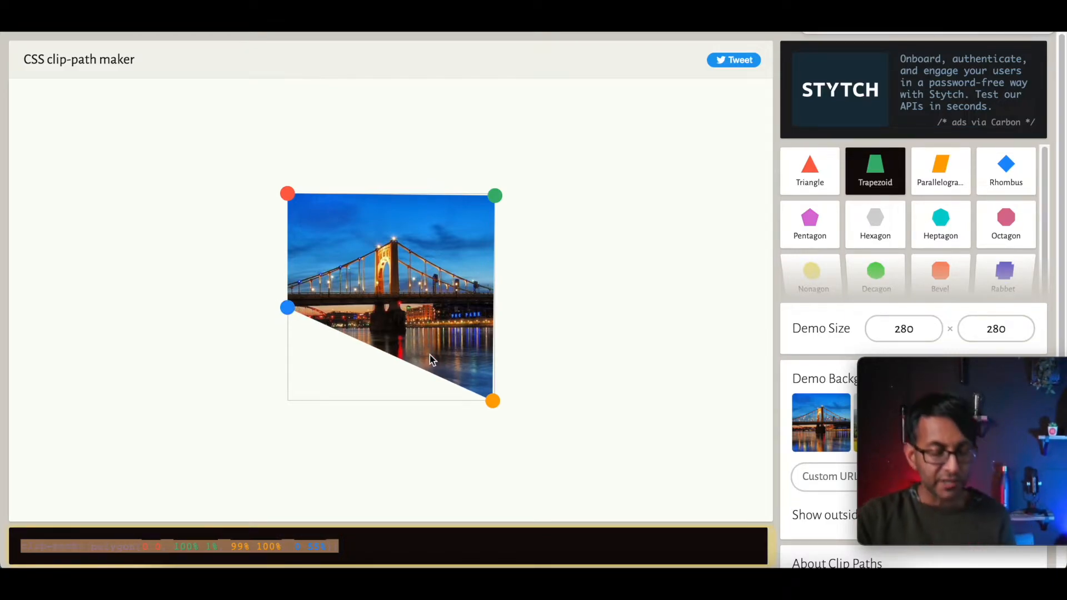
left_click_drag(361, 552, 7, 544)
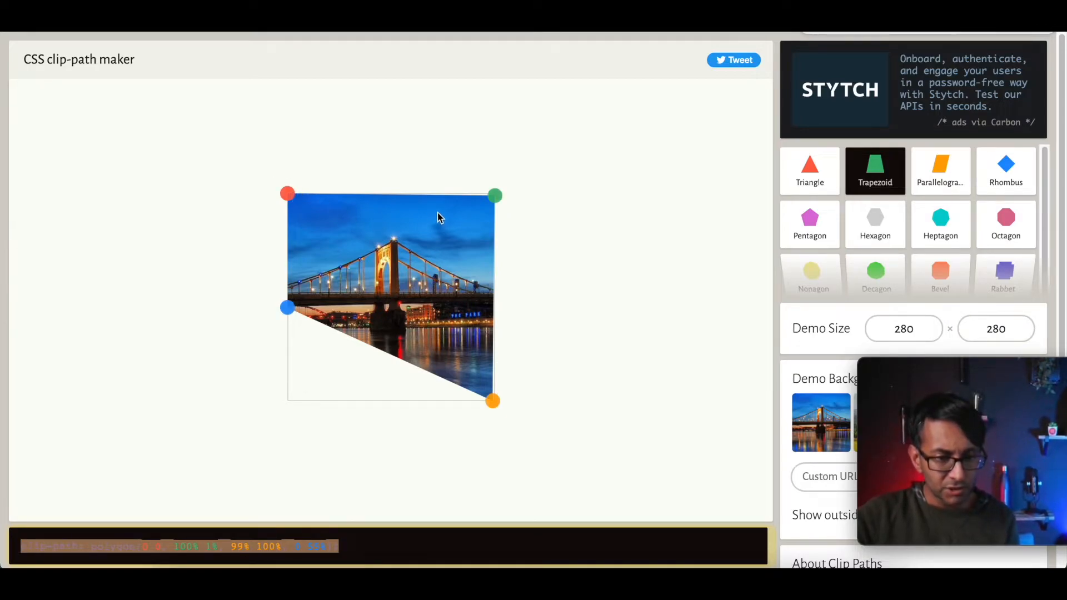
Align the polygon's right-hand corners to 100% 0 and 100% 100%, and copy the clip-path code.
left_click_drag(494, 196, 495, 193)
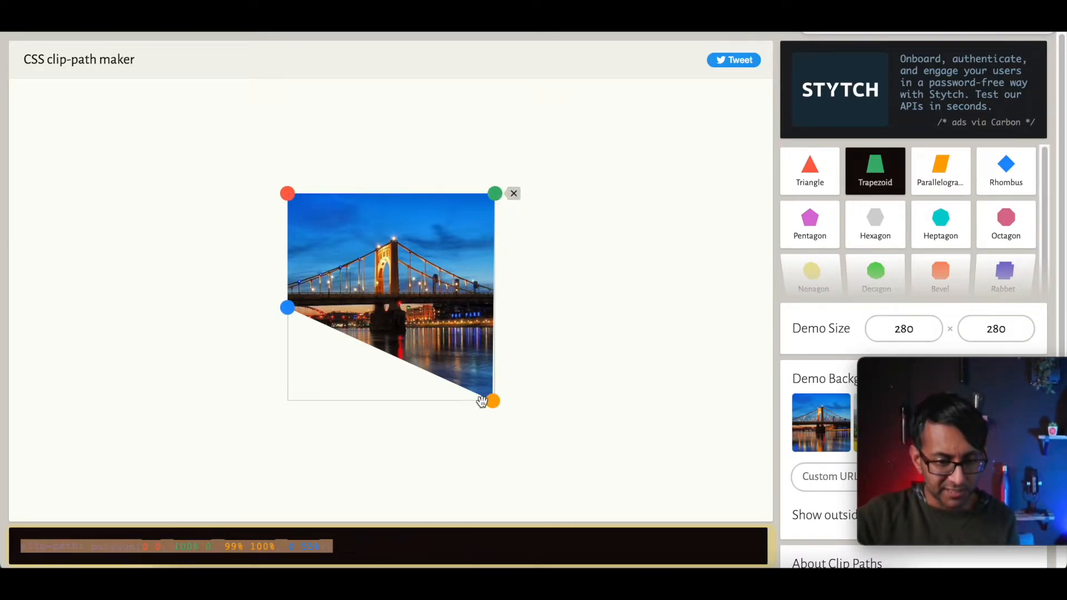
left_click_drag(491, 403, 503, 400)
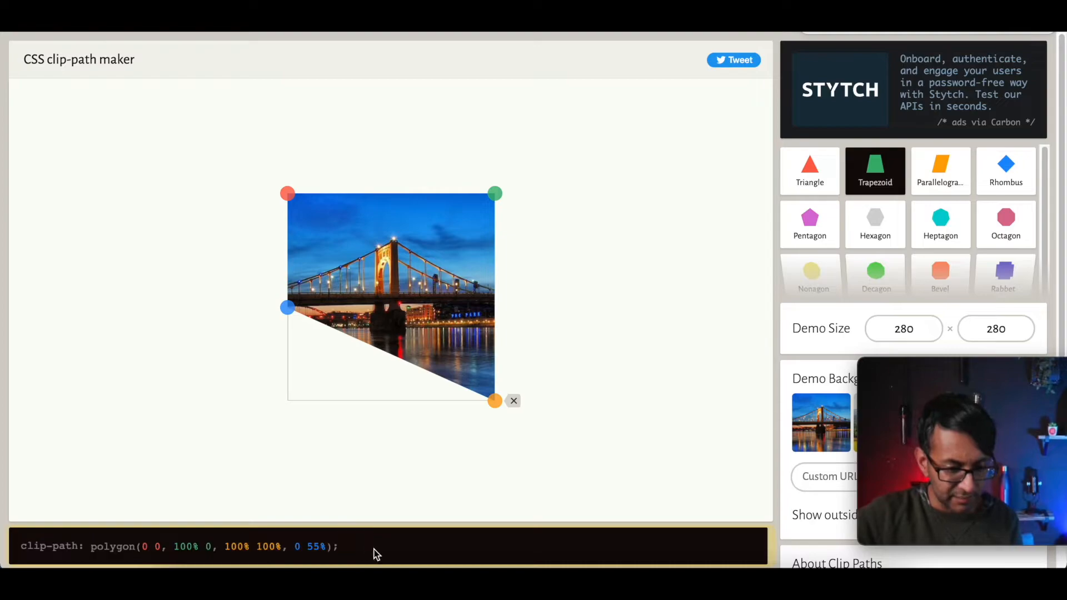
left_click(16, 550)
key("ctrl+c")
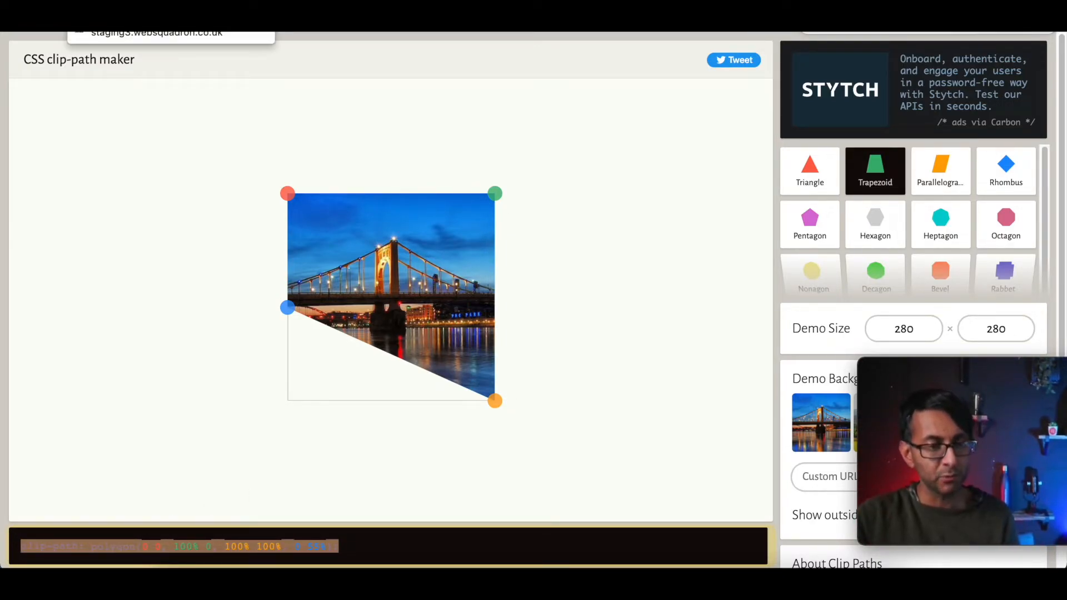
Return to Elementor and replace the clip-path in the .section3 rule with polygon(0 0, 100% 0, 100% 100%, 0 55%).
left_click(114, 6)
left_click_drag(126, 374, 2, 350)
key("ctrl+v")
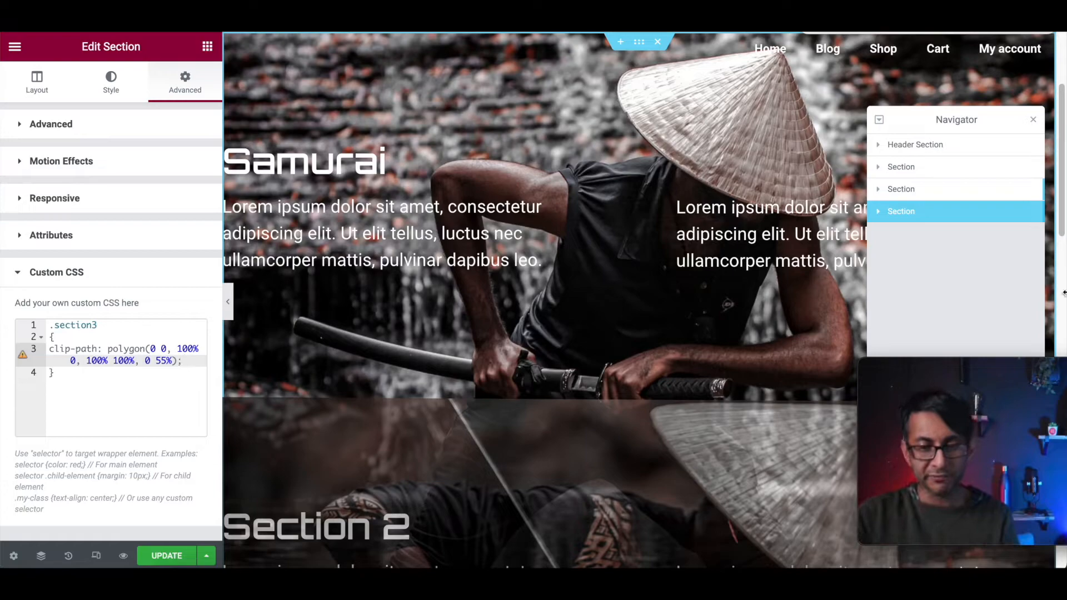
In the second section's custom CSS, change the clip-path's second point to 100% 0%.
left_click(939, 191)
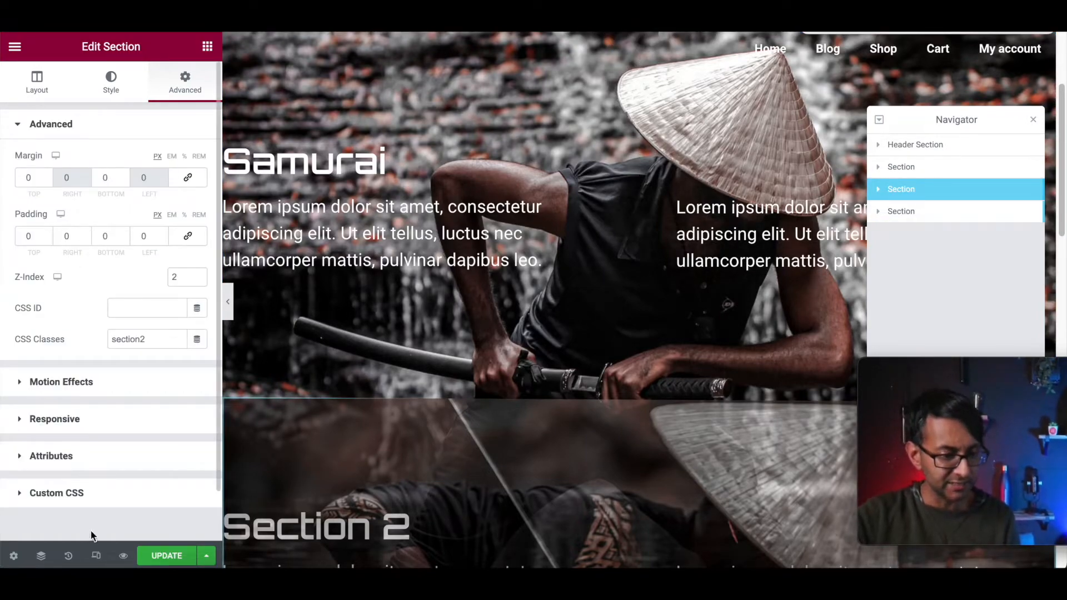
left_click(117, 494)
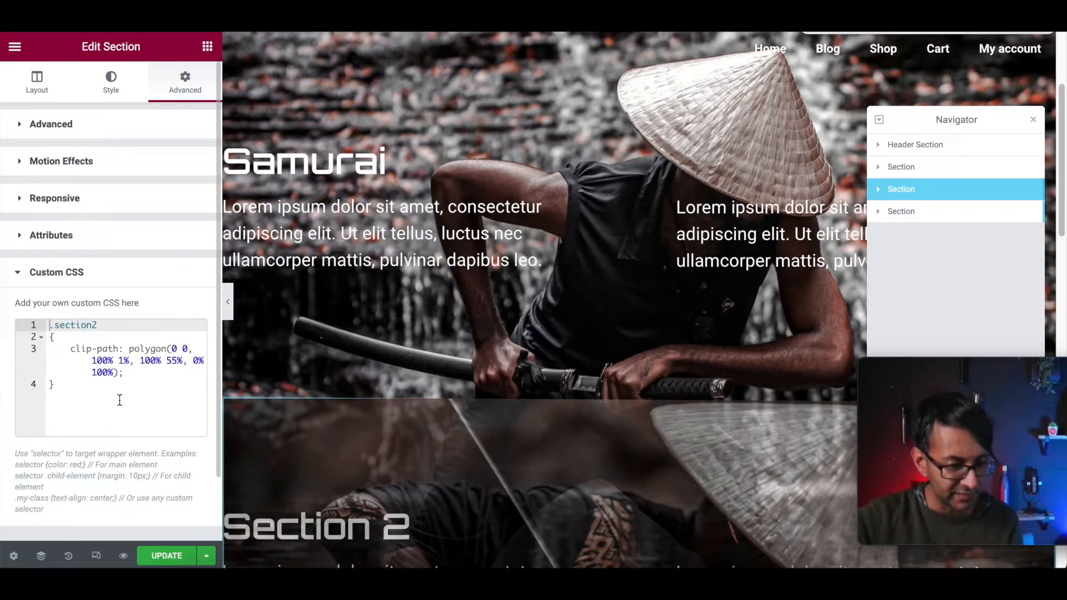
double_click(129, 361)
type("0")
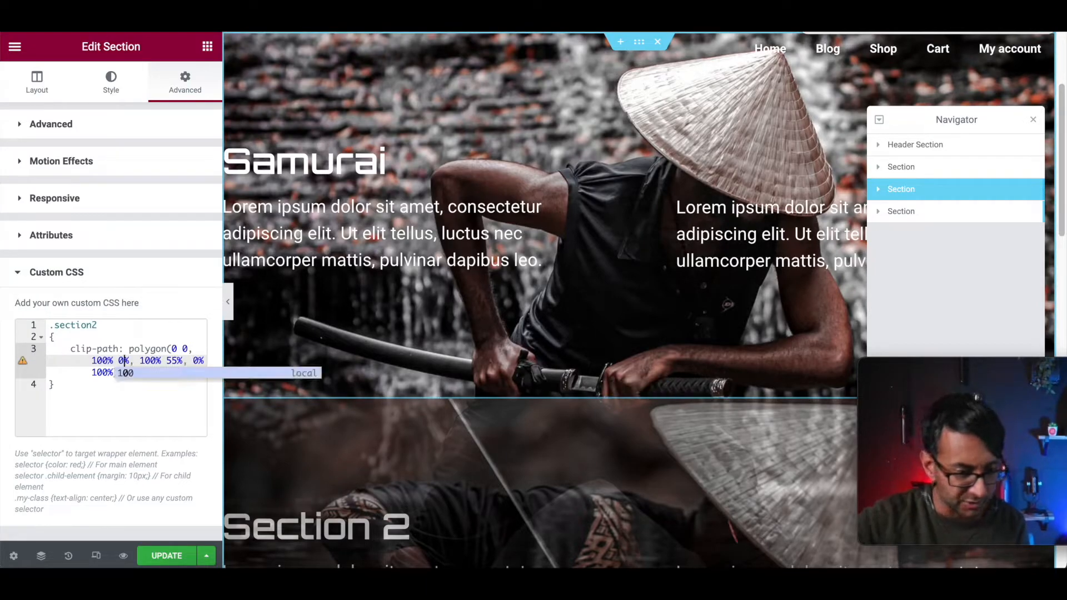
left_click(160, 401)
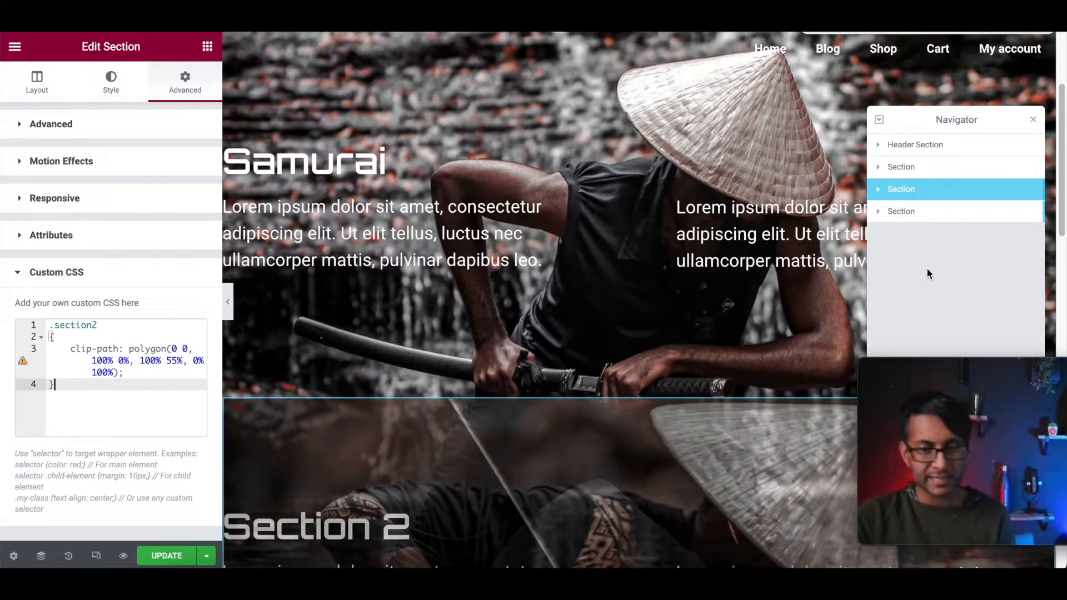
Set the third section's background image to Samurai.webp from the media library and check the section on the page.
left_click(948, 221)
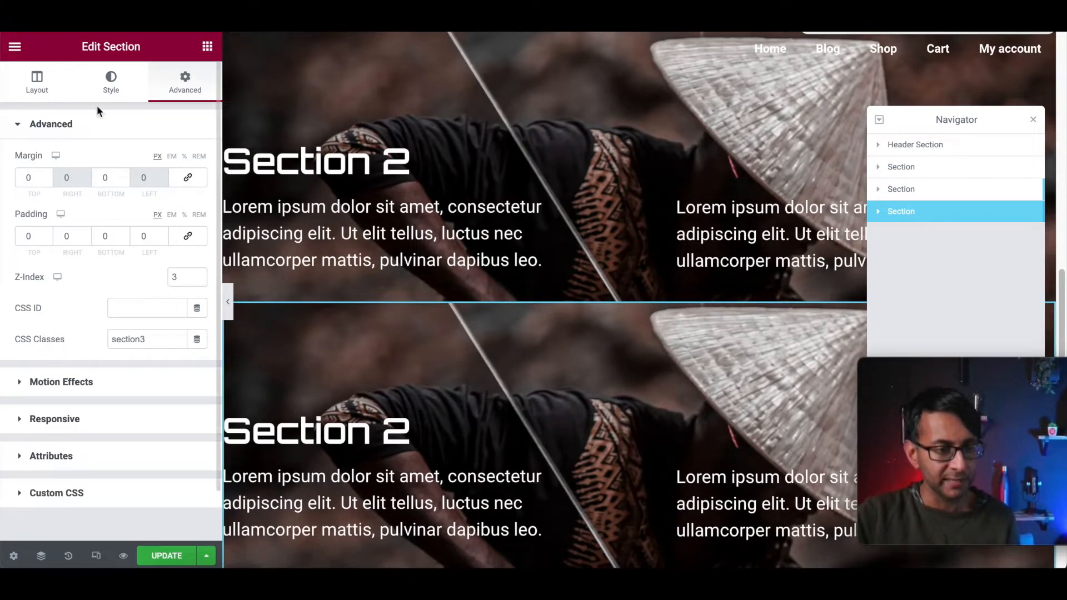
left_click(121, 83)
left_click(120, 297)
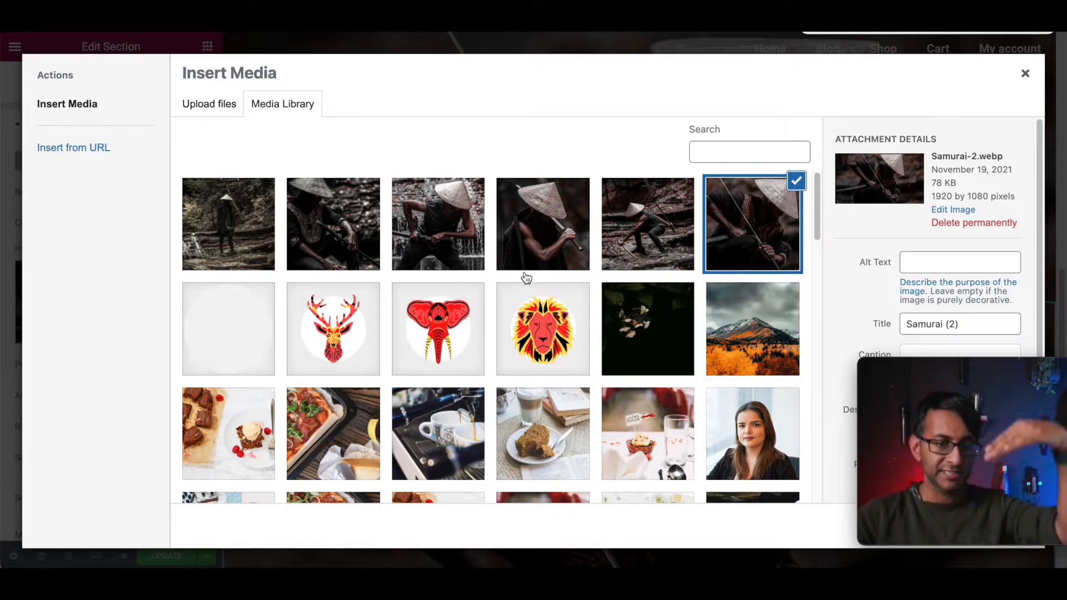
left_click(228, 239)
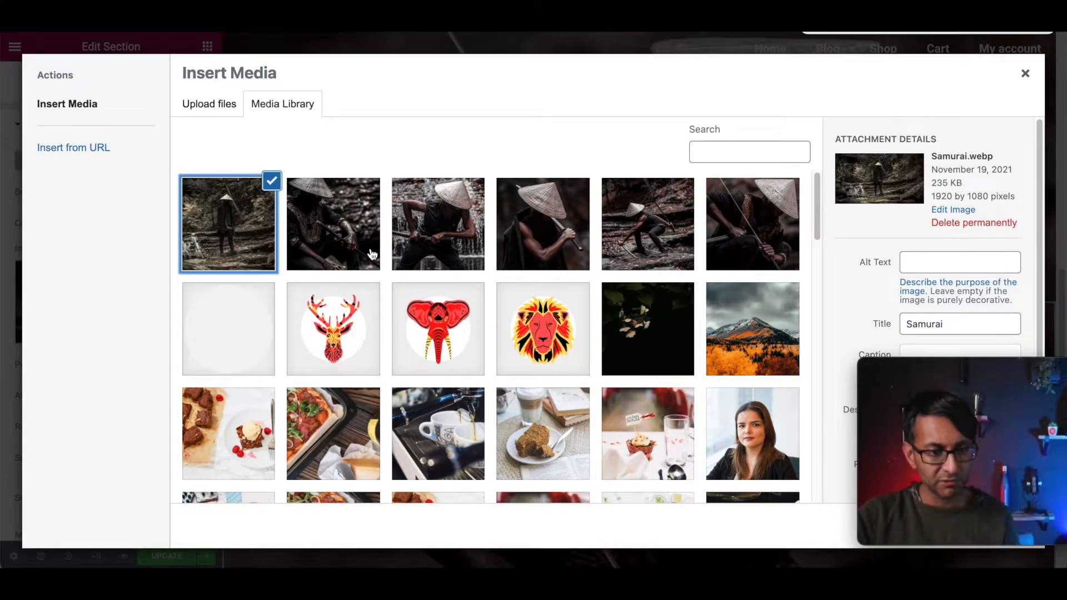
left_click_drag(933, 364, 939, 318)
left_click(986, 536)
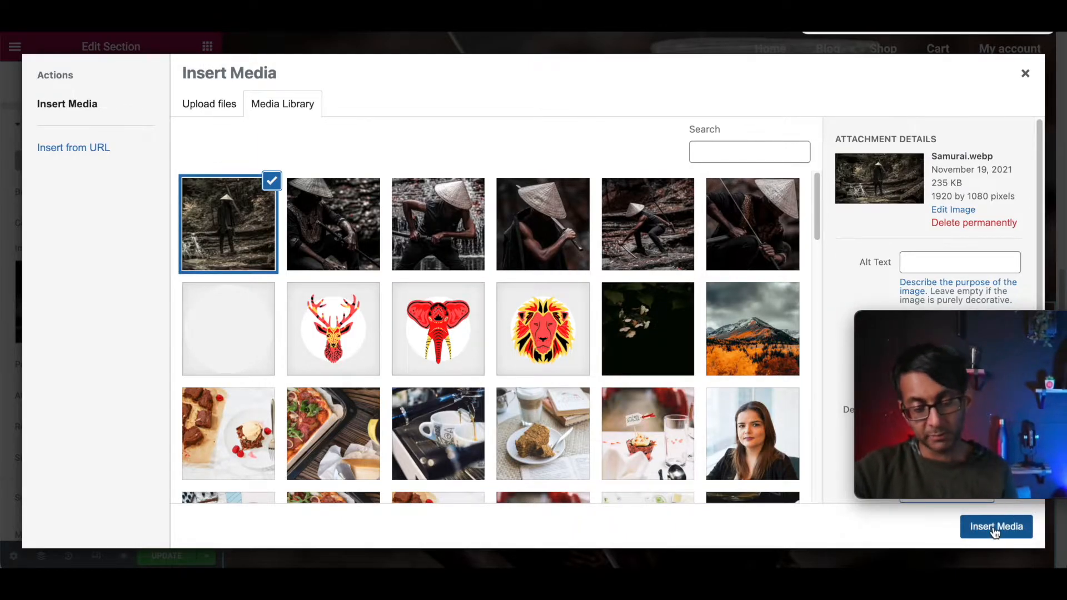
scroll(489, 396, "down", 5)
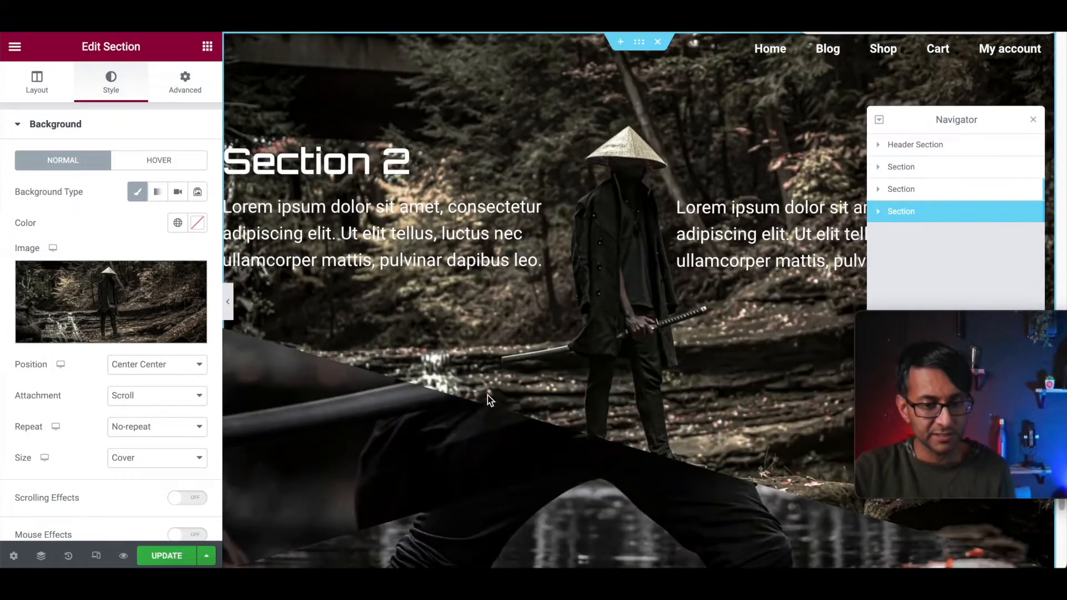
Adjust the third section's Transparency viewport range to 47%–58%, first previewing the fade with 100% as the upper limit.
scroll(489, 396, "down", 5)
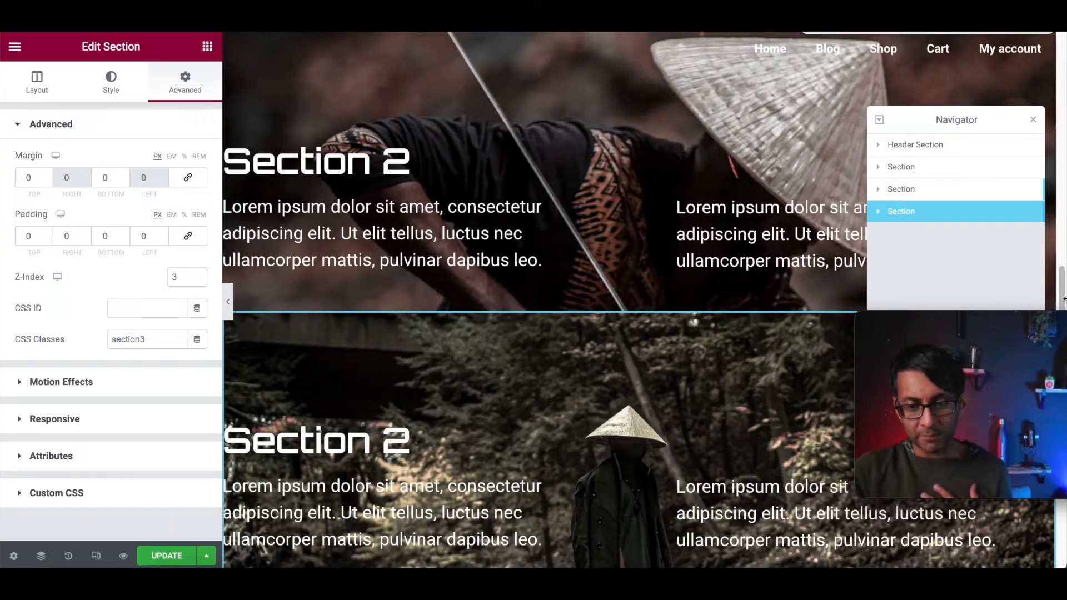
scroll(1061, 293, "up", 3)
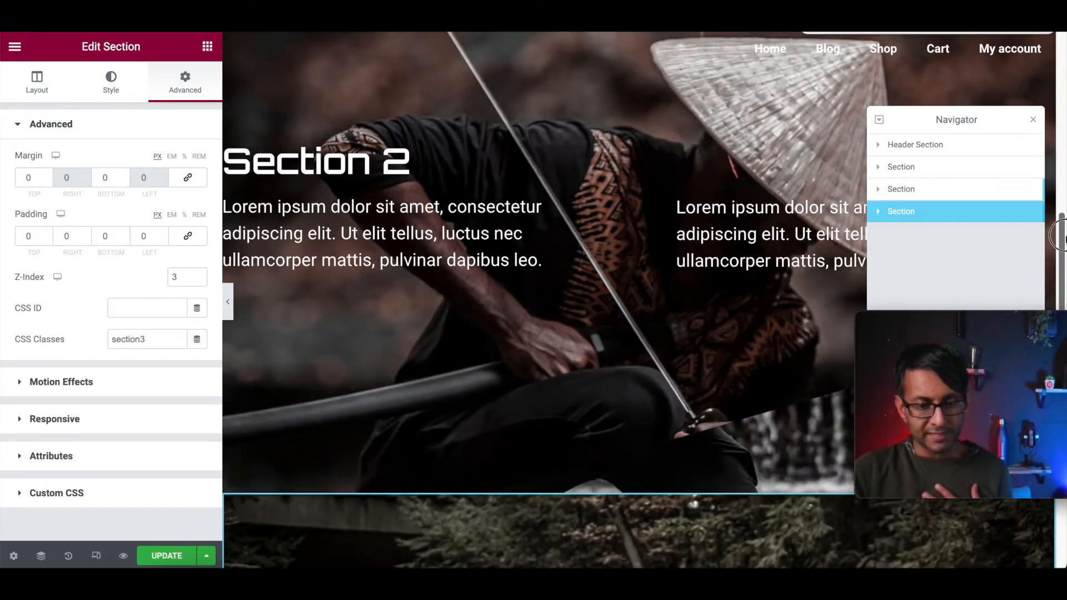
left_click(152, 388)
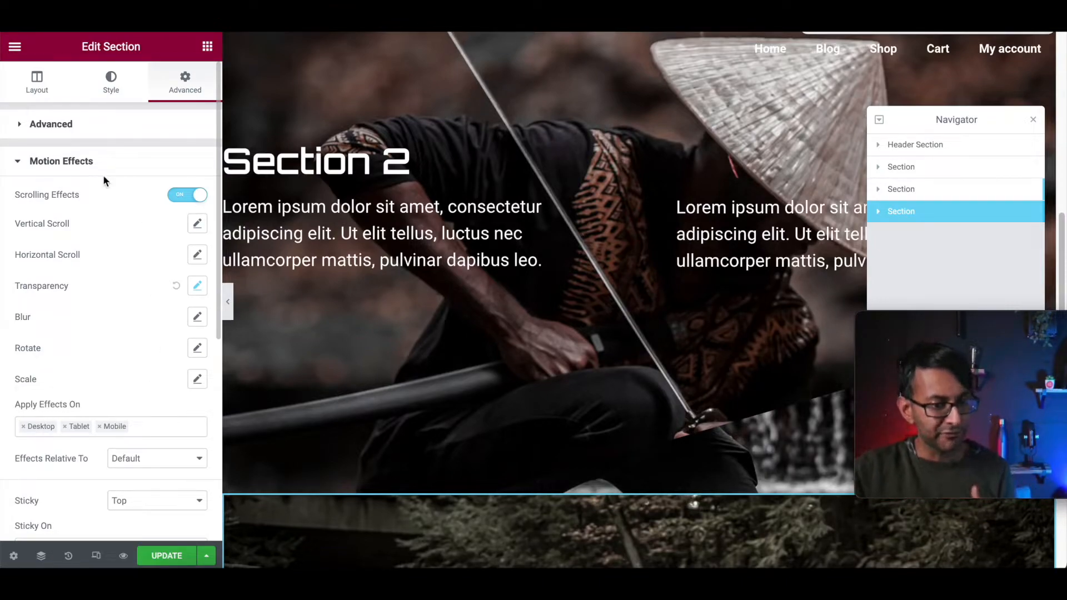
left_click(198, 287)
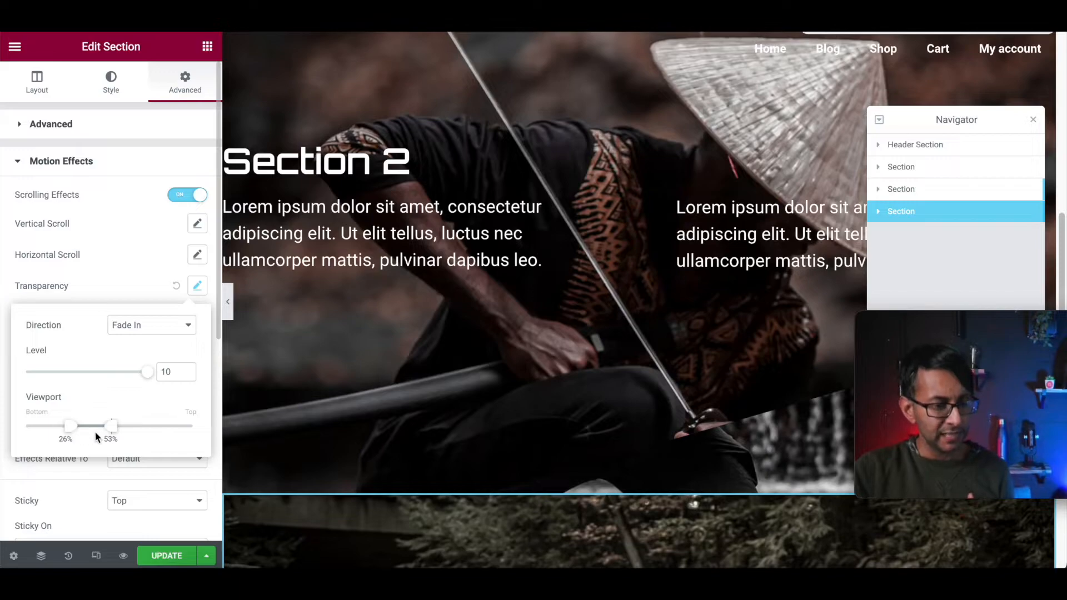
left_click_drag(114, 428, 209, 428)
left_click_drag(76, 430, 108, 435)
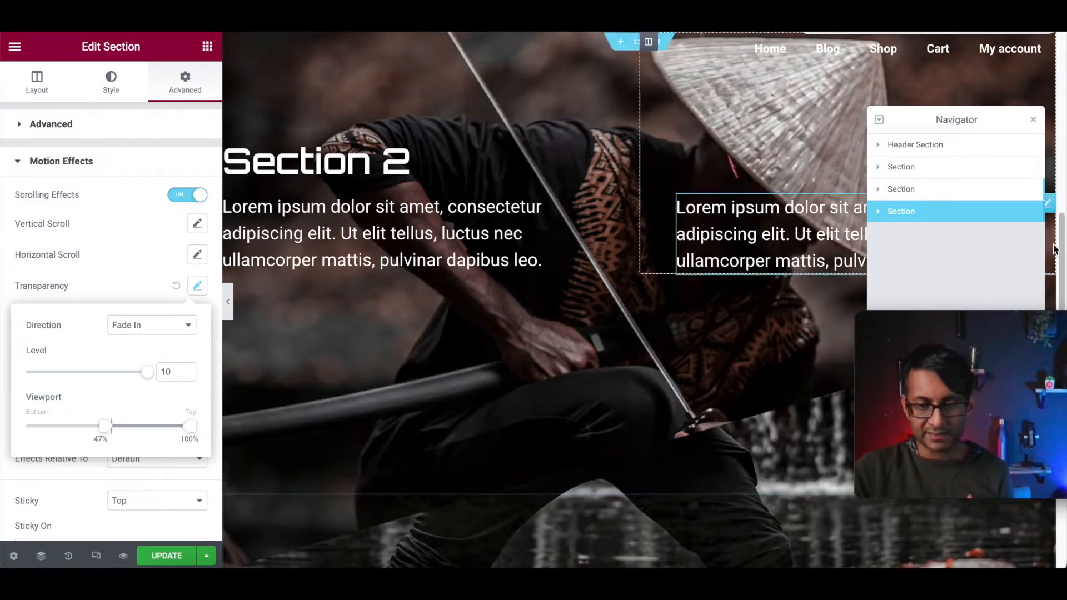
left_click_drag(1061, 261, 1063, 301)
left_click_drag(189, 426, 120, 438)
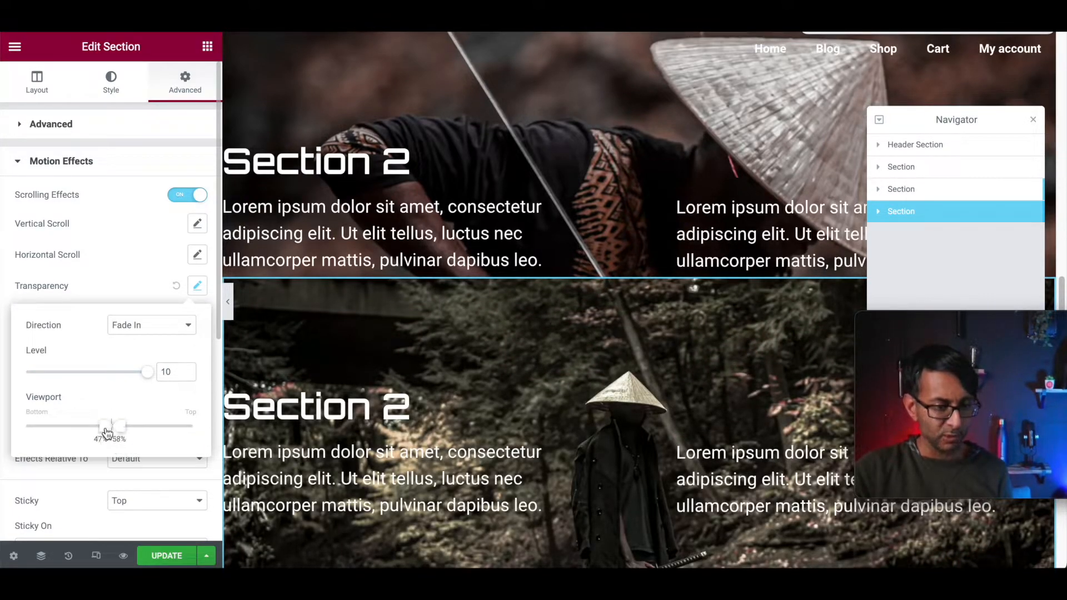
Fine-tune the third section's Transparency viewport range to 51%–62%, testing the fade-in on the page between adjustments.
left_click_drag(100, 429, 97, 428)
left_click_drag(1061, 291, 1061, 229)
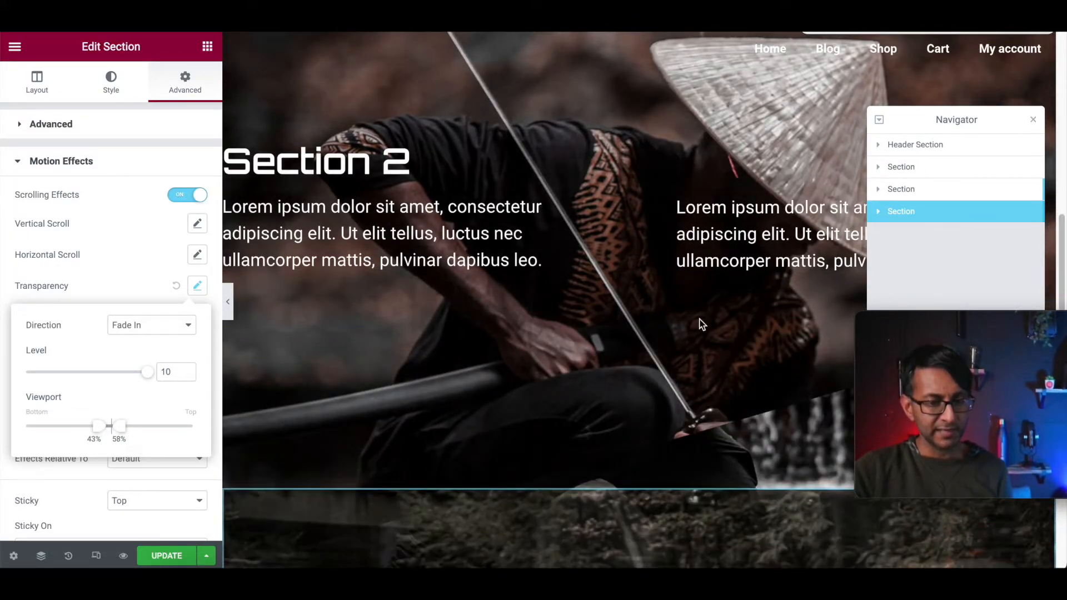
left_click_drag(102, 433, 112, 433)
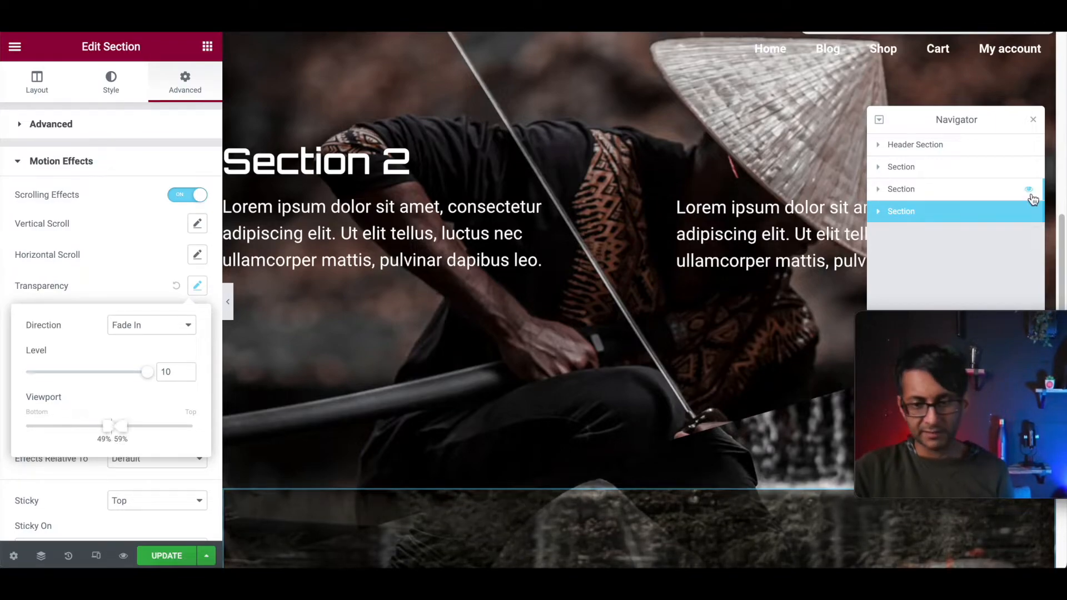
mouse_move(1060, 253)
left_mouse_down()
mouse_move(1058, 171)
mouse_move(1059, 270)
mouse_move(1065, 233)
left_mouse_up()
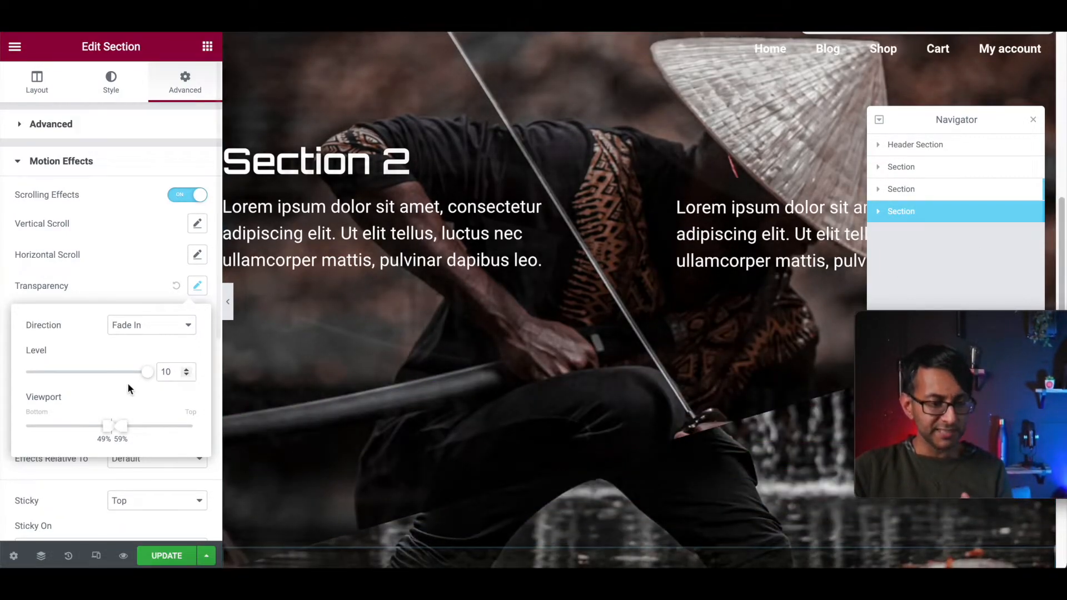
left_click_drag(105, 431, 110, 432)
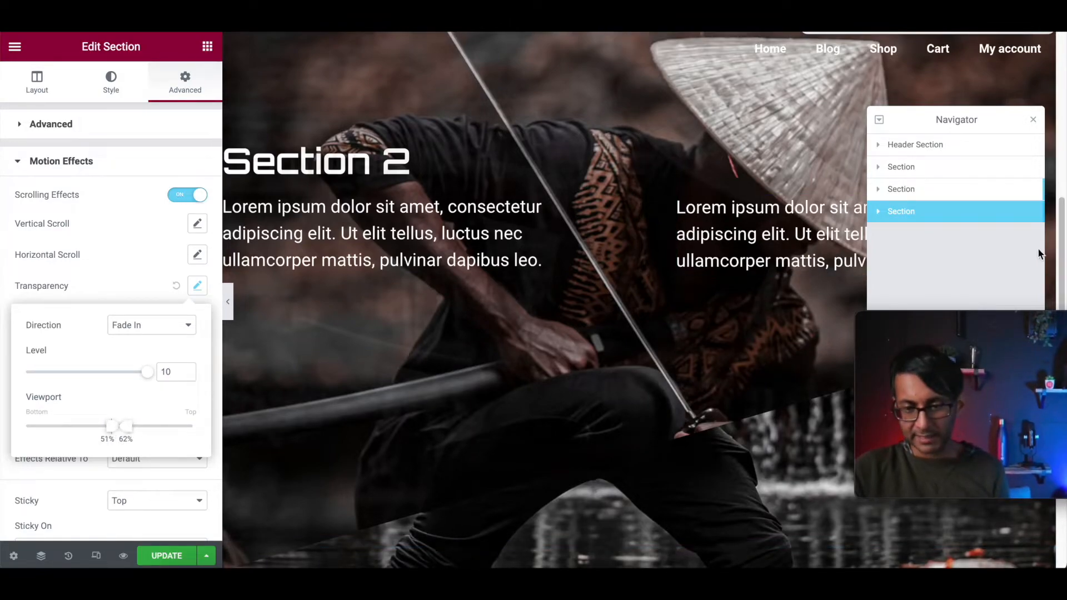
left_click_drag(1063, 234, 1059, 290)
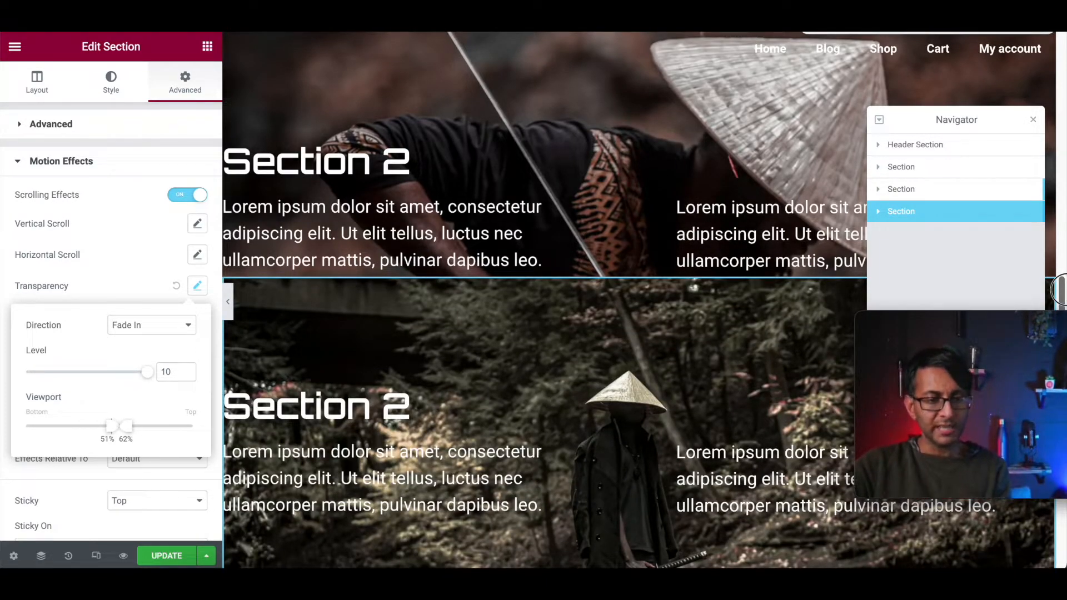
Change the third section's heading text to Section 3 and check the full section on the page.
left_click(421, 408)
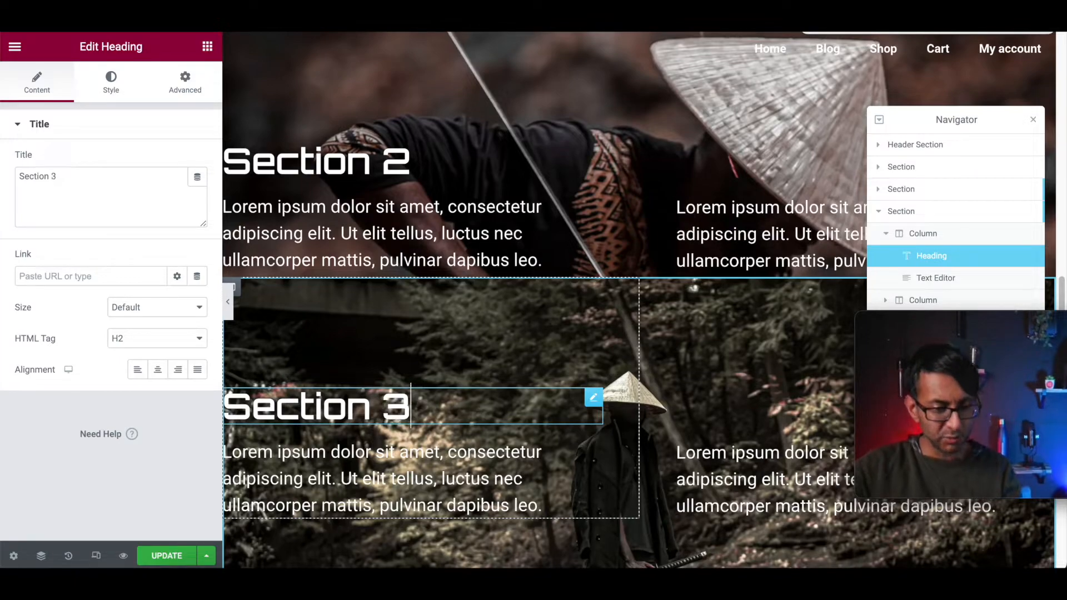
scroll(1060, 286, "down", 5)
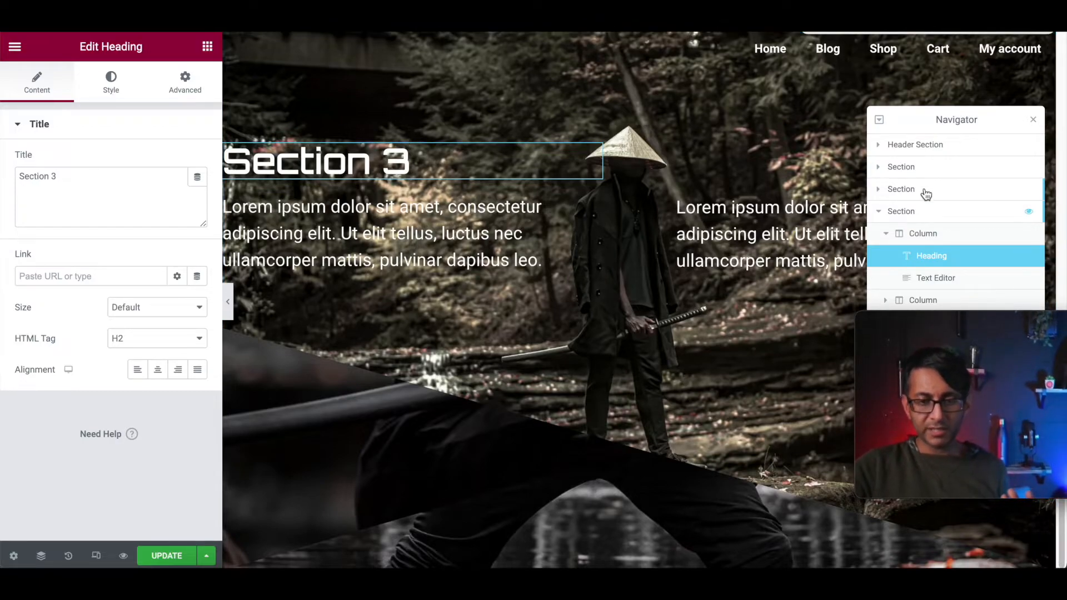
Preview the page full width without the Navigator, examining the sticky fade transitions from the Samurai section down to Section 3.
left_click(1034, 121)
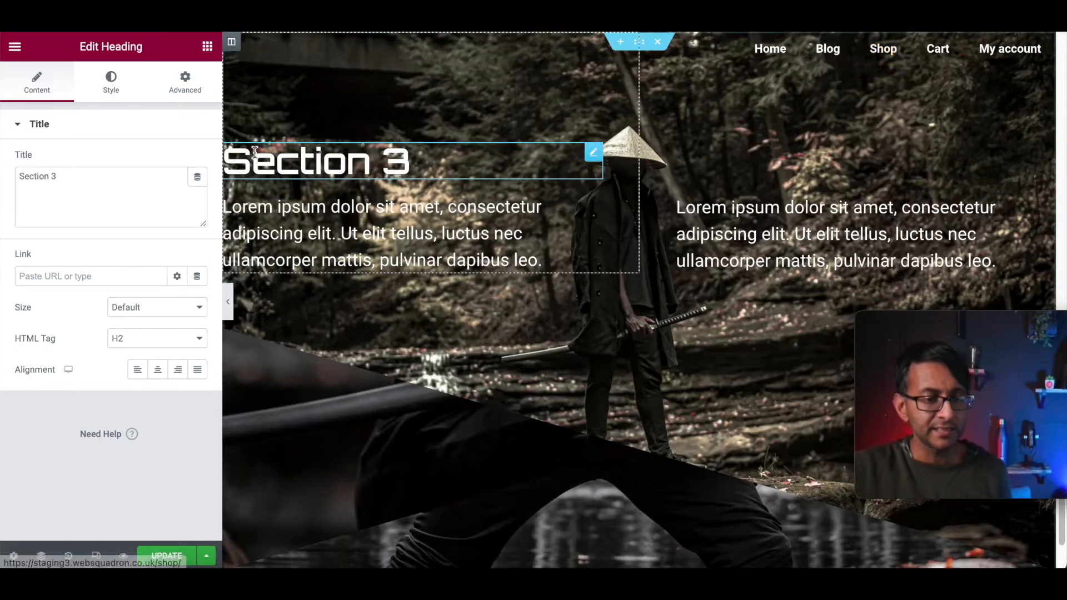
mouse_move(990, 348)
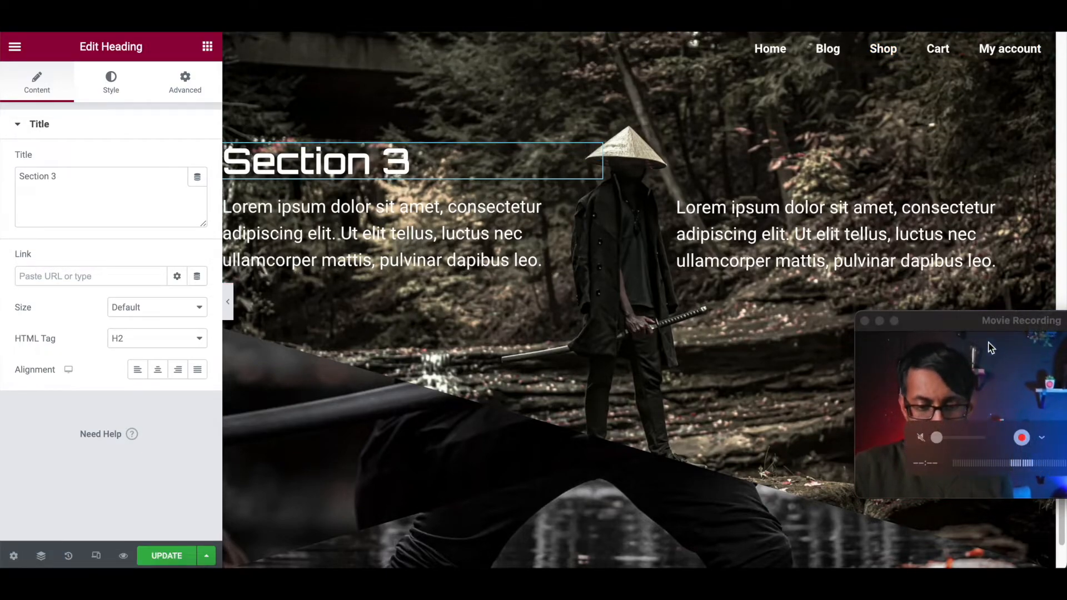
left_click(878, 321)
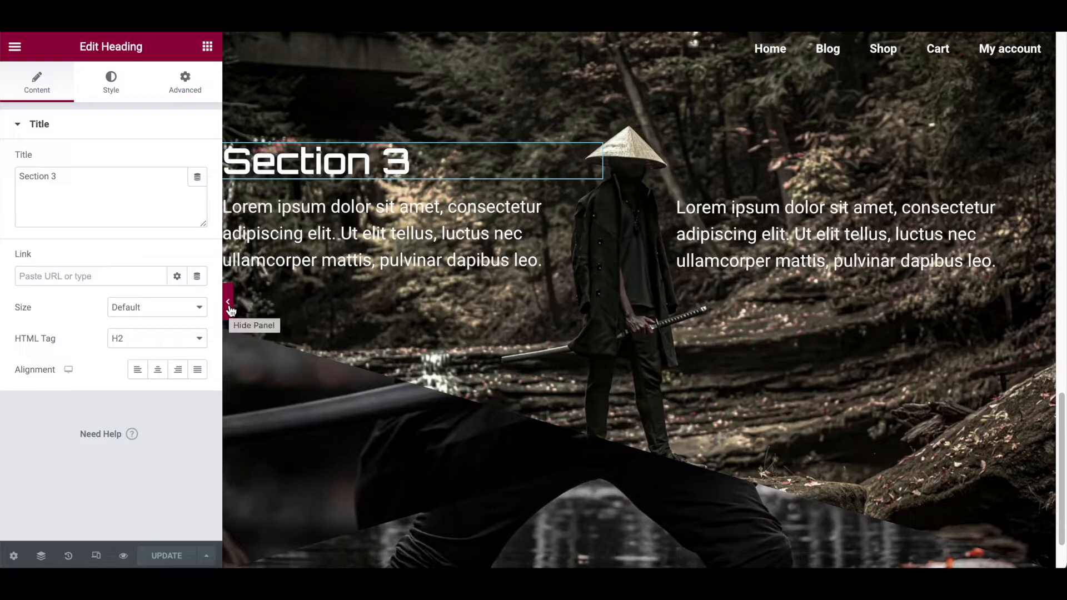
left_click(230, 305)
left_click_drag(1059, 430, 1060, 34)
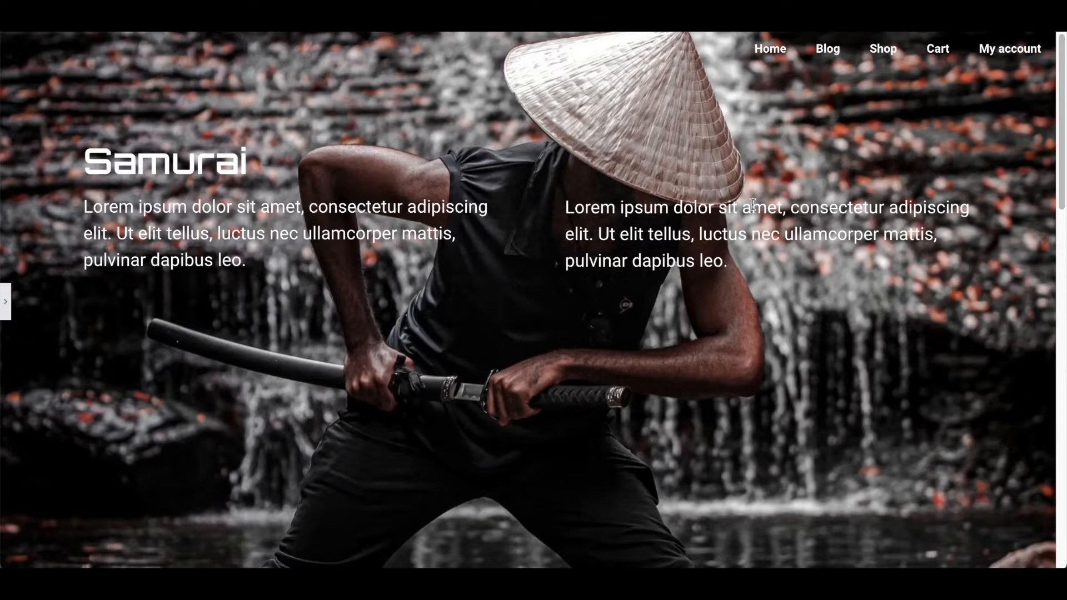
scroll(1062, 156, "down", 3)
left_click_drag(1061, 133, 1058, 233)
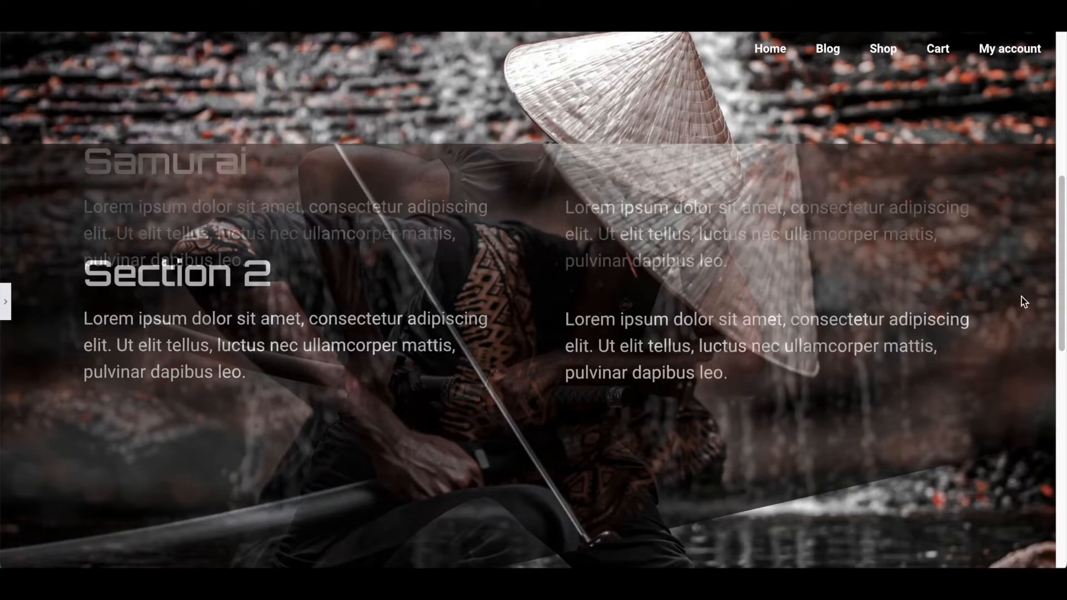
left_click_drag(1061, 249, 1059, 318)
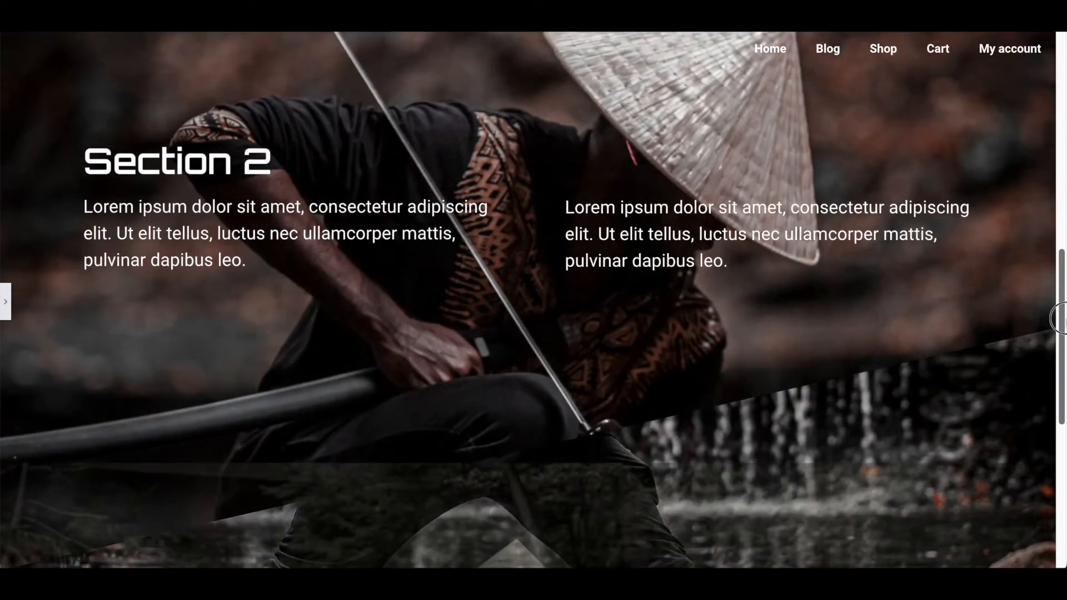
mouse_move(1059, 318)
left_mouse_down()
mouse_move(1059, 329)
mouse_move(1058, 315)
left_mouse_up()
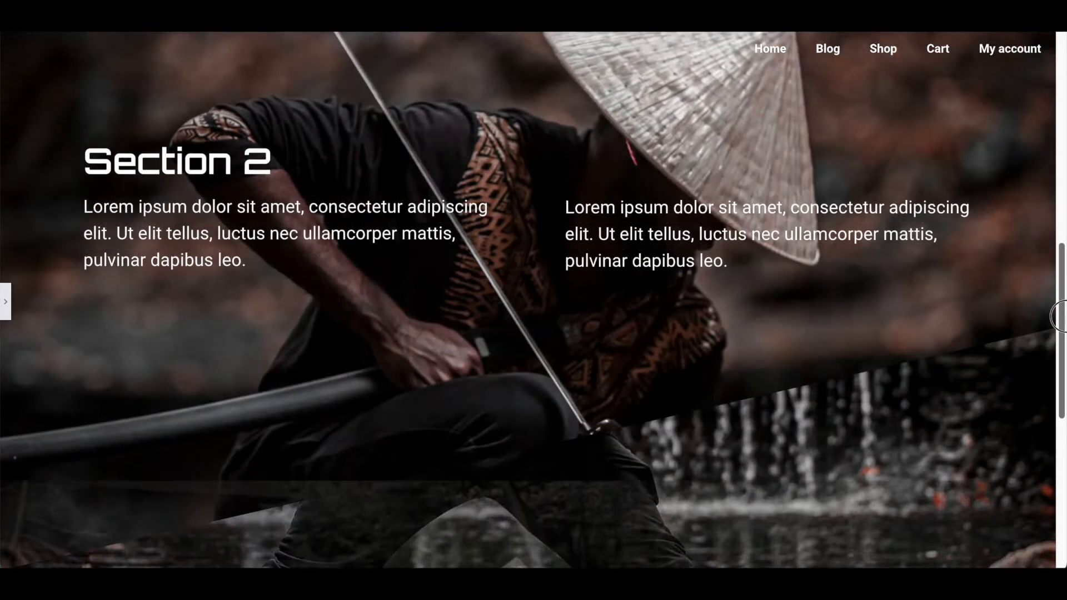
left_click_drag(1058, 304, 1058, 461)
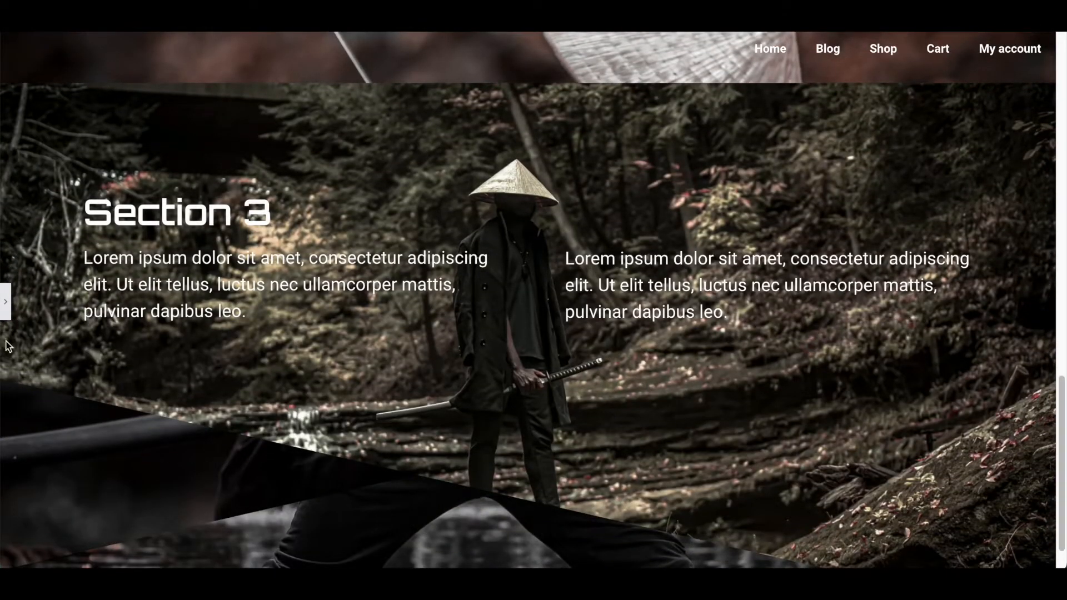
left_click(7, 306)
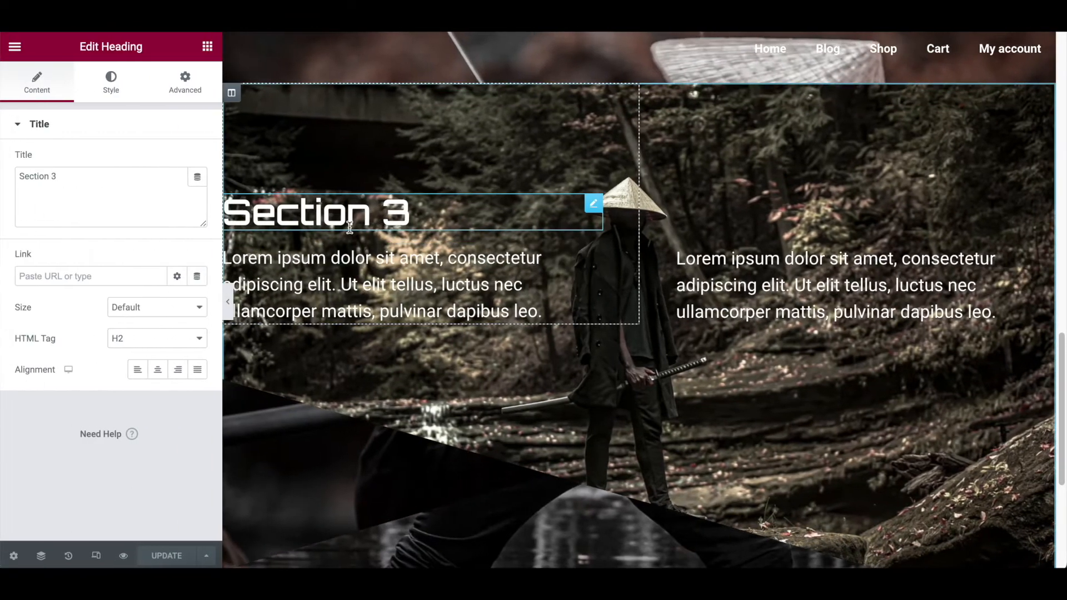
Set the first section's background image to the neon-lit portrait of the long-haired woman from the media library, with position Top Center.
scroll(632, 151, "up", 15)
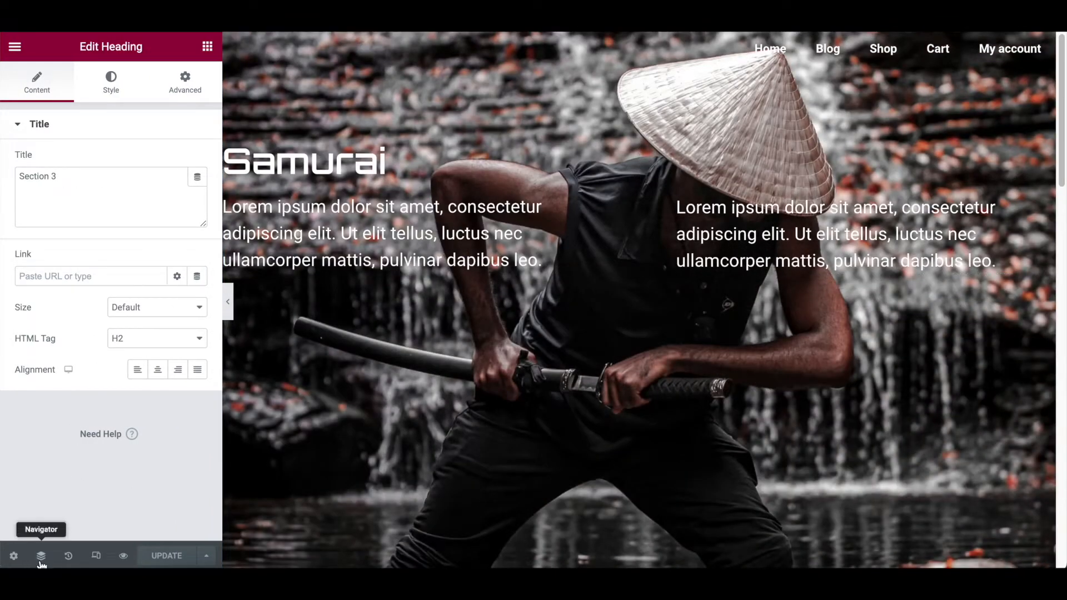
left_click(41, 556)
left_click(922, 168)
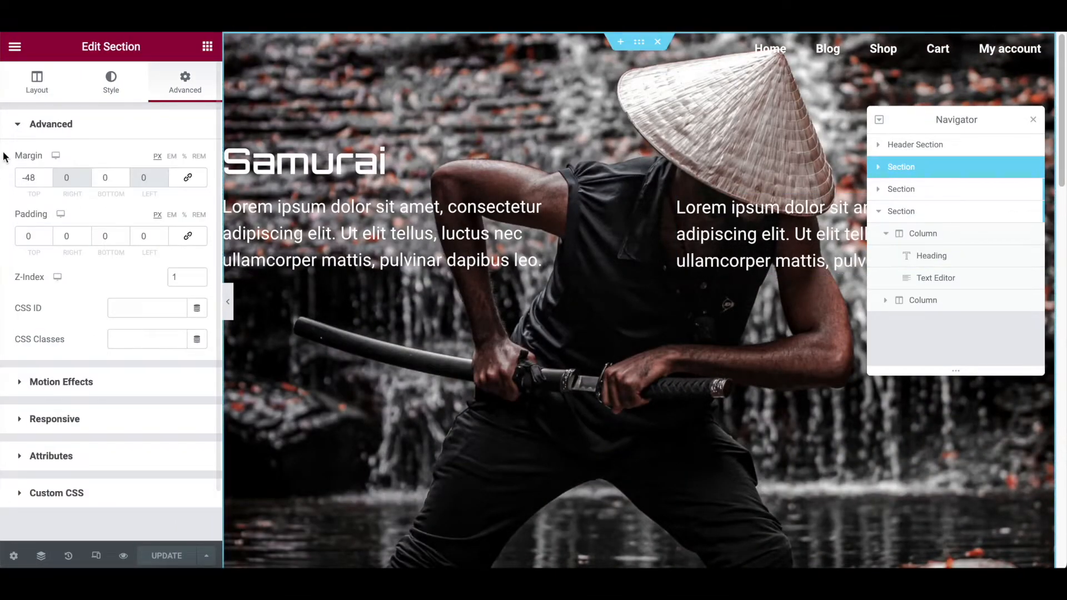
left_click(111, 82)
left_click(65, 261)
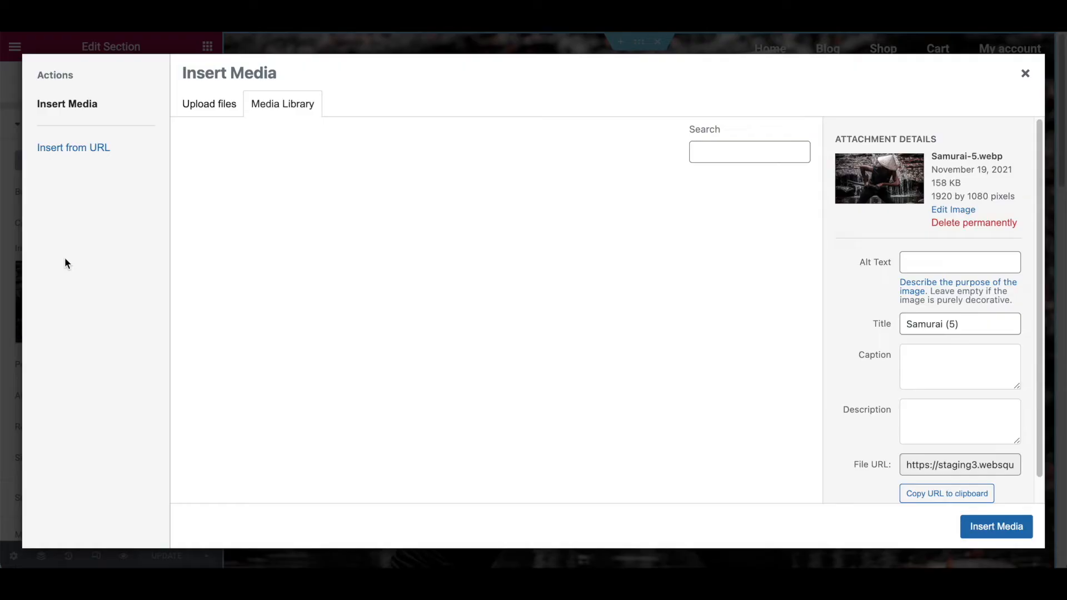
scroll(608, 387, "down", 10)
scroll(598, 387, "up", 3)
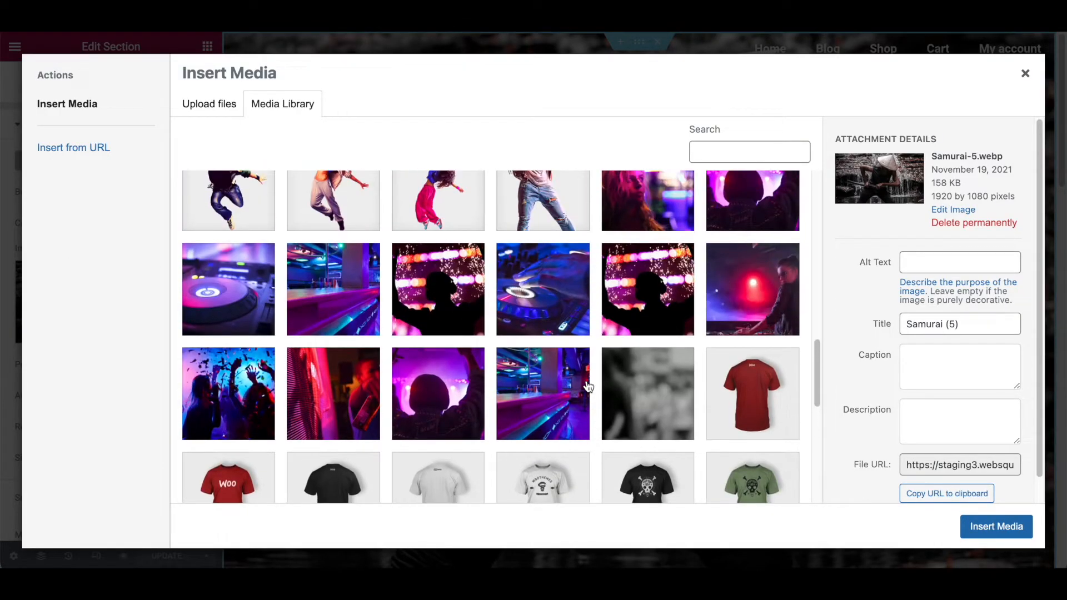
scroll(562, 299, "up", 4)
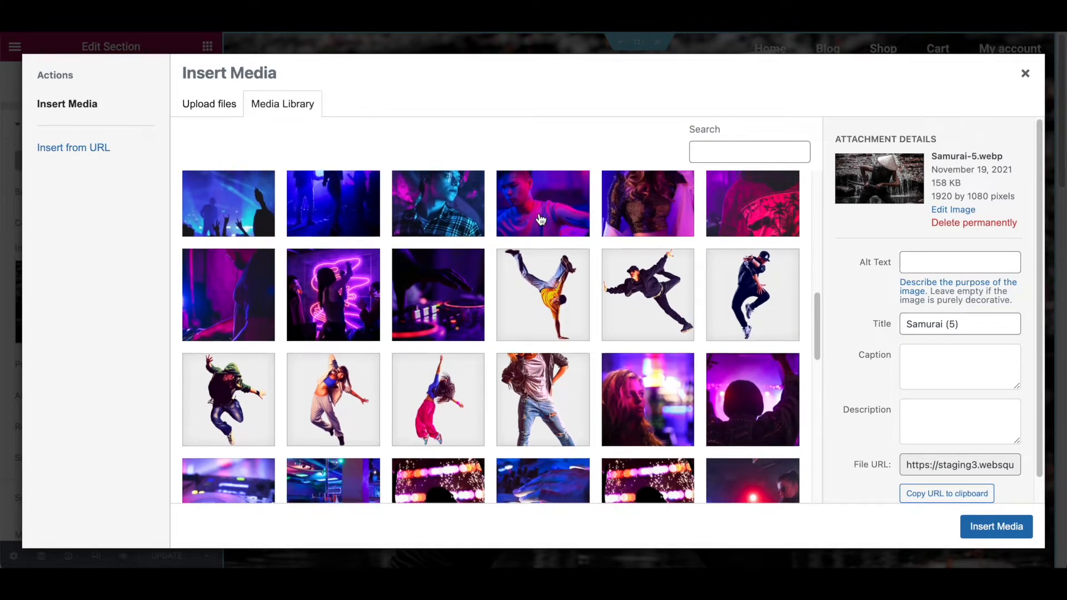
scroll(543, 216, "up", 1)
left_click(634, 224)
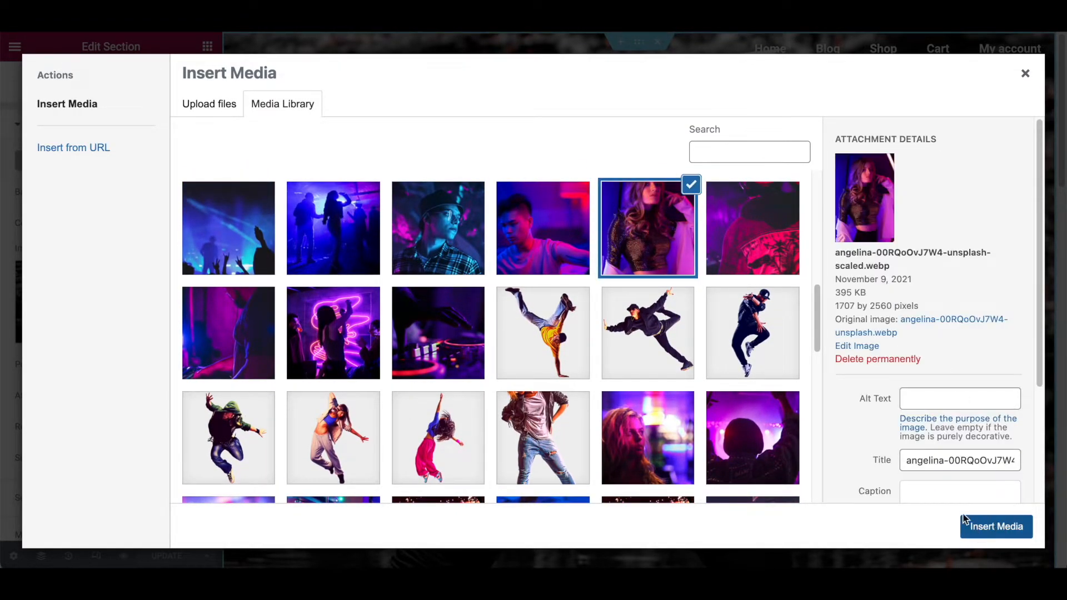
left_click(976, 525)
left_click(158, 369)
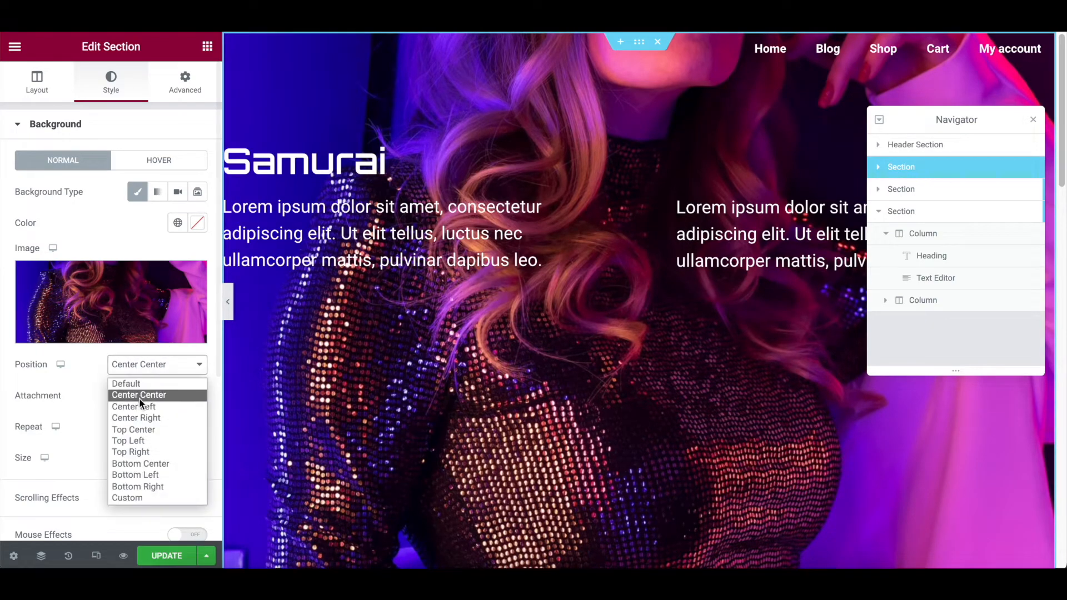
left_click(144, 429)
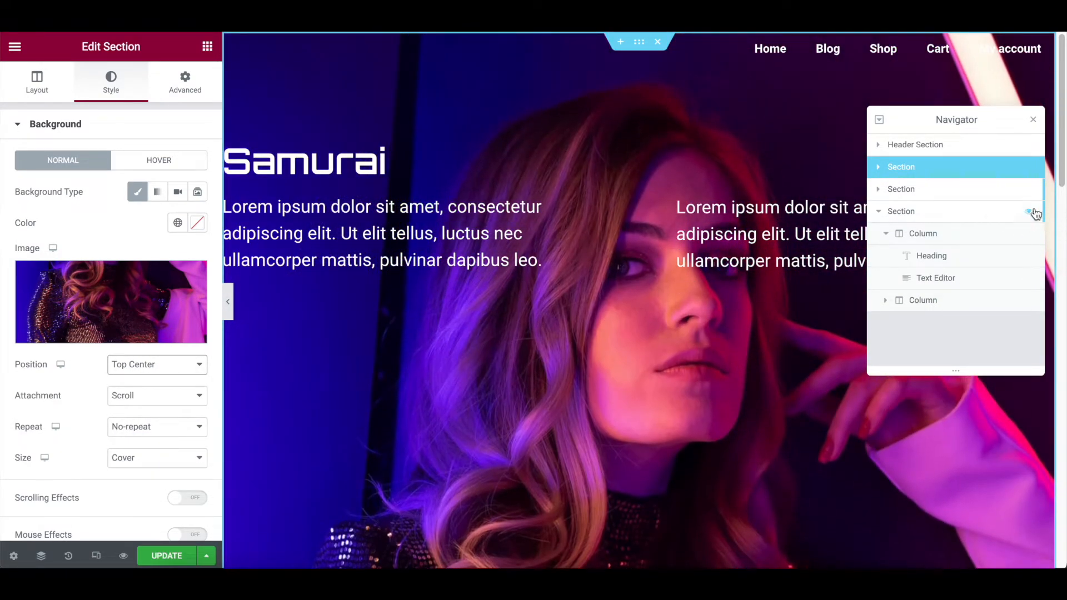
Replace the second section's background image with the photo of the young man in blue and pink light and check the section.
left_click(956, 194)
left_click(111, 82)
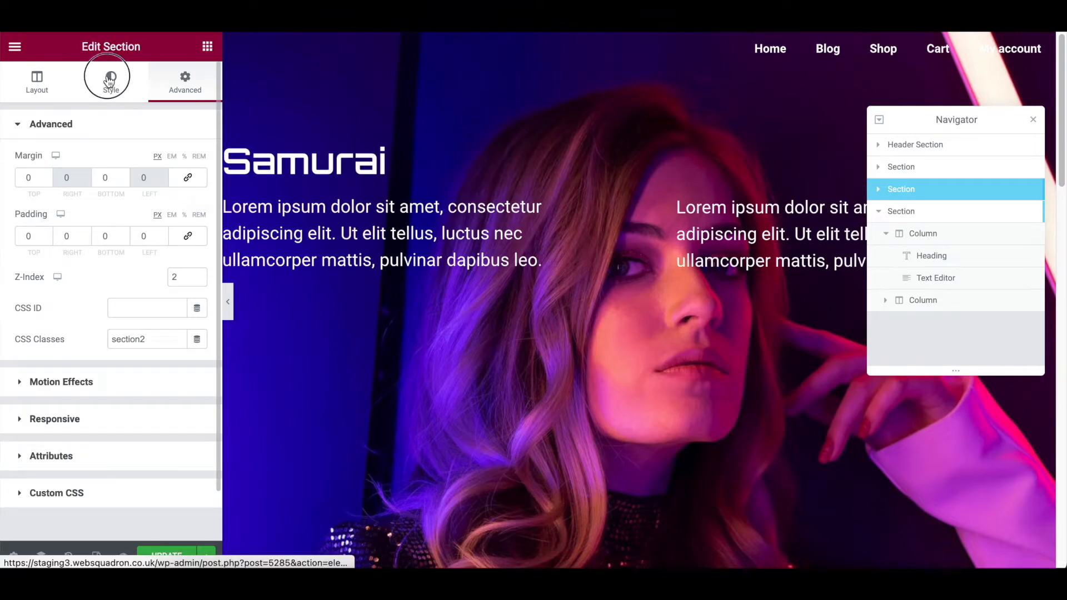
left_click(85, 281)
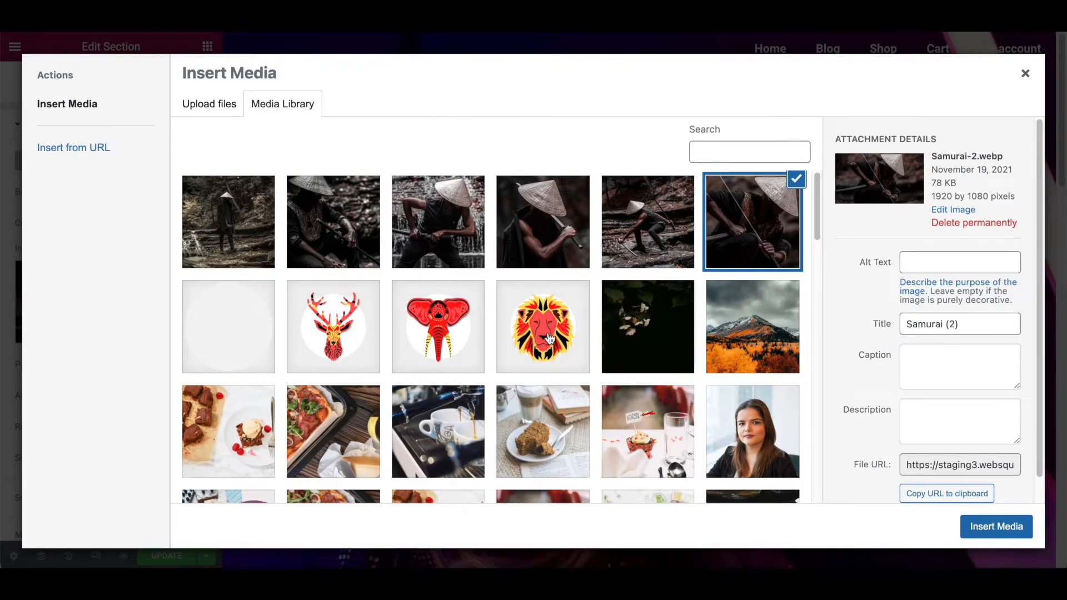
scroll(536, 337, "down", 5)
scroll(534, 372, "down", 1)
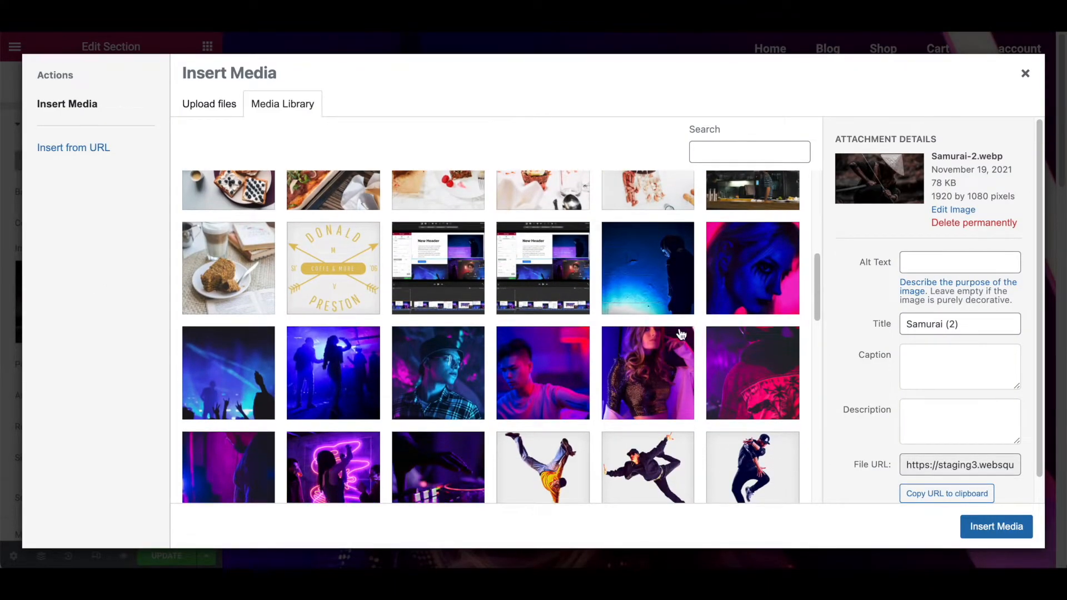
scroll(611, 345, "down", 1)
left_click(522, 358)
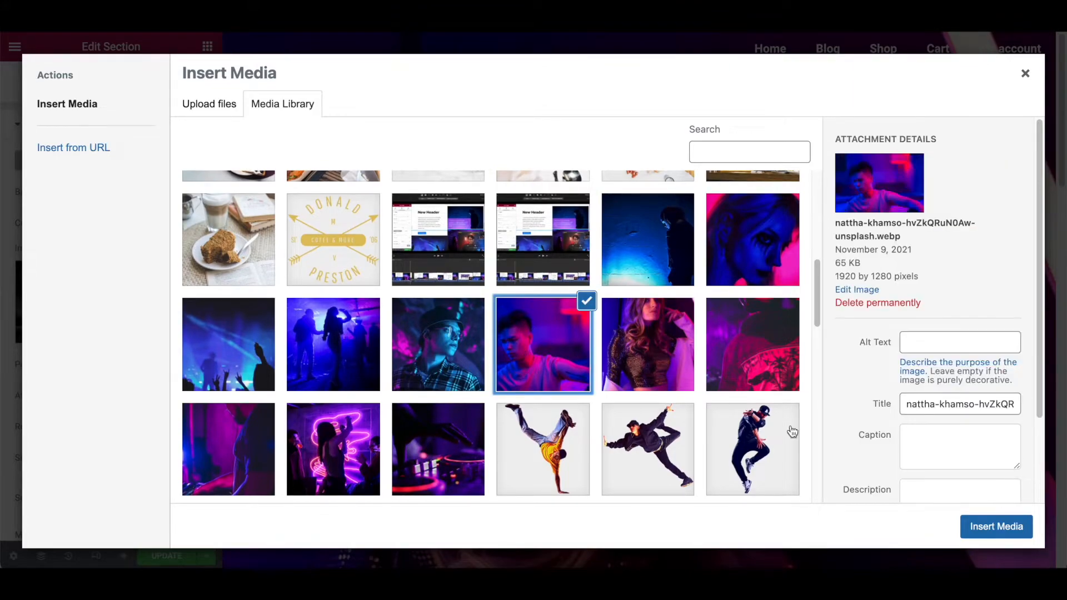
left_click(996, 526)
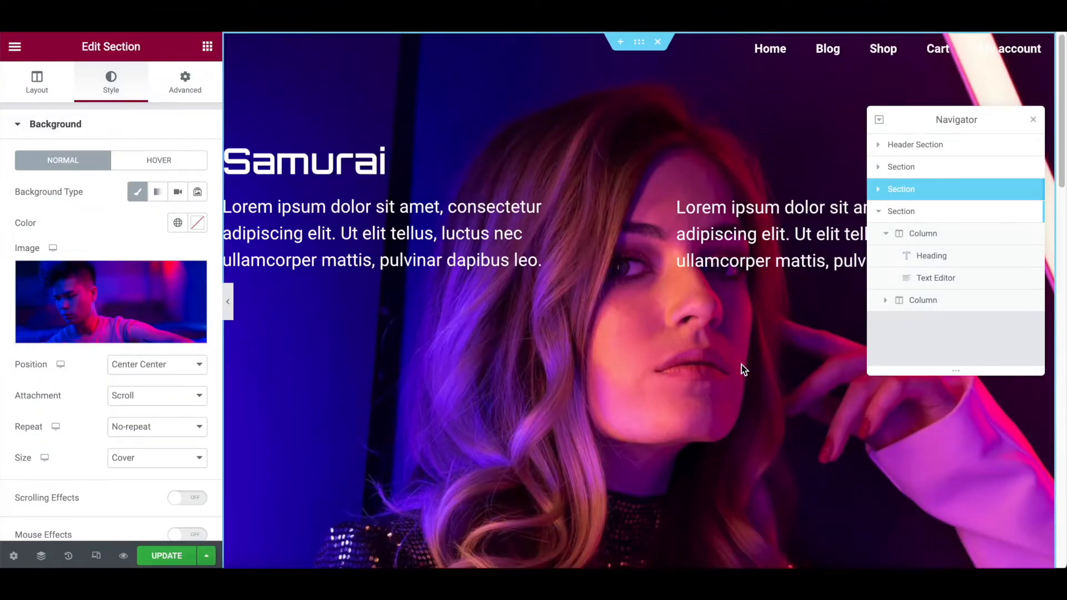
scroll(744, 372, "down", 8)
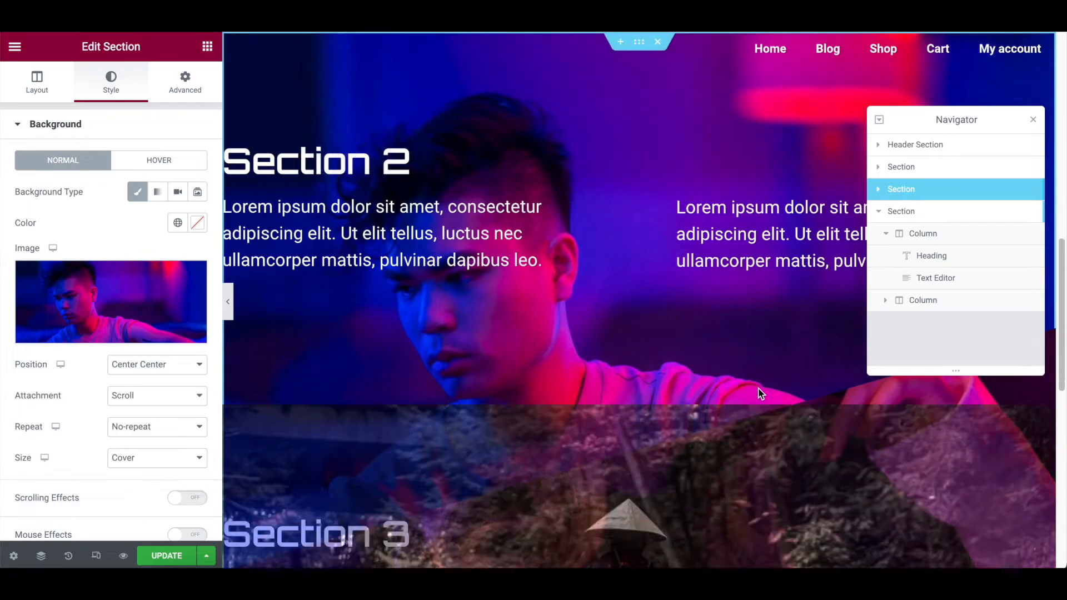
Replace the third section's background image with Night-2-1.webp, the woman in front of a red stage light, from the media library.
scroll(759, 393, "down", 5)
left_click(926, 215)
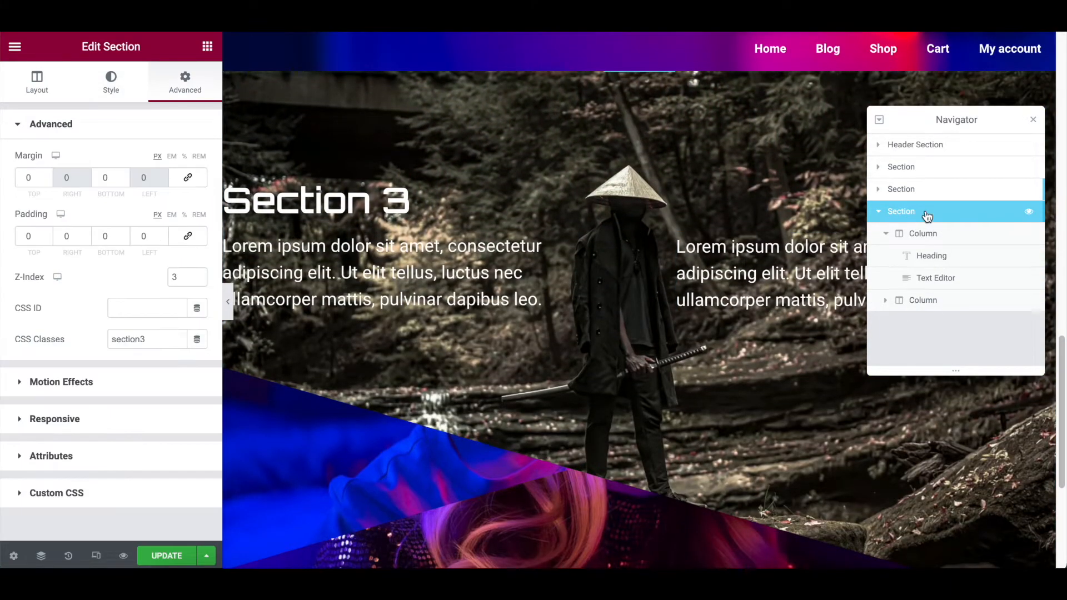
left_click(111, 83)
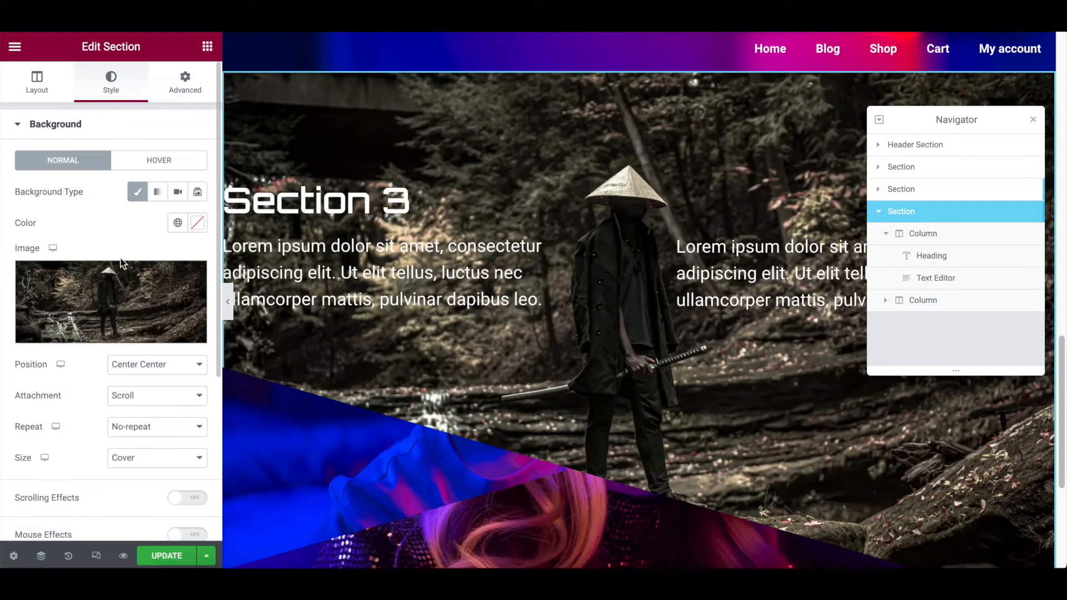
left_click(107, 303)
scroll(683, 314, "down", 10)
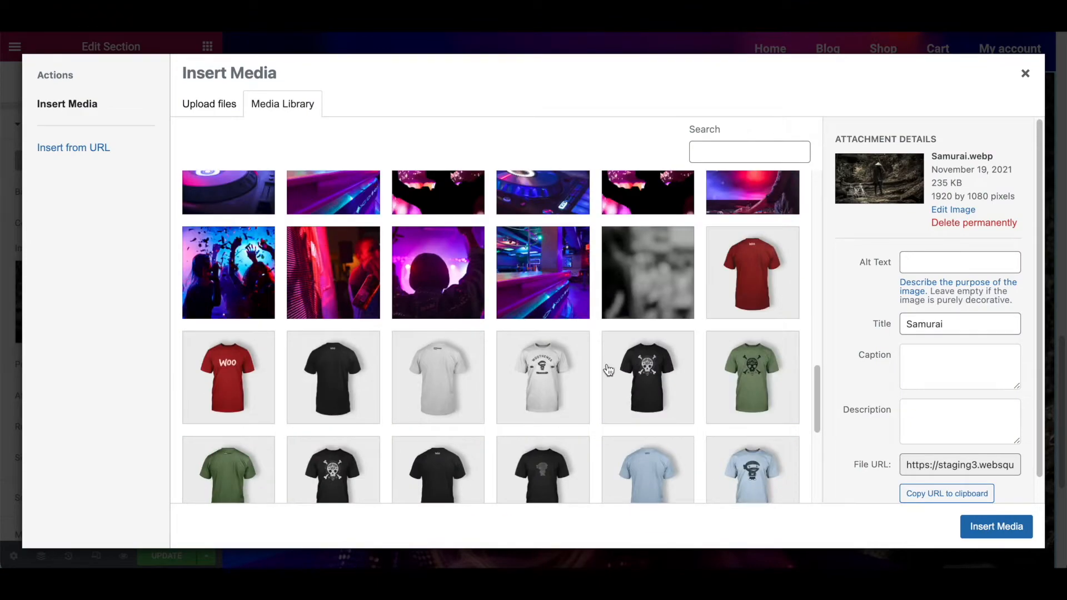
left_click(328, 278)
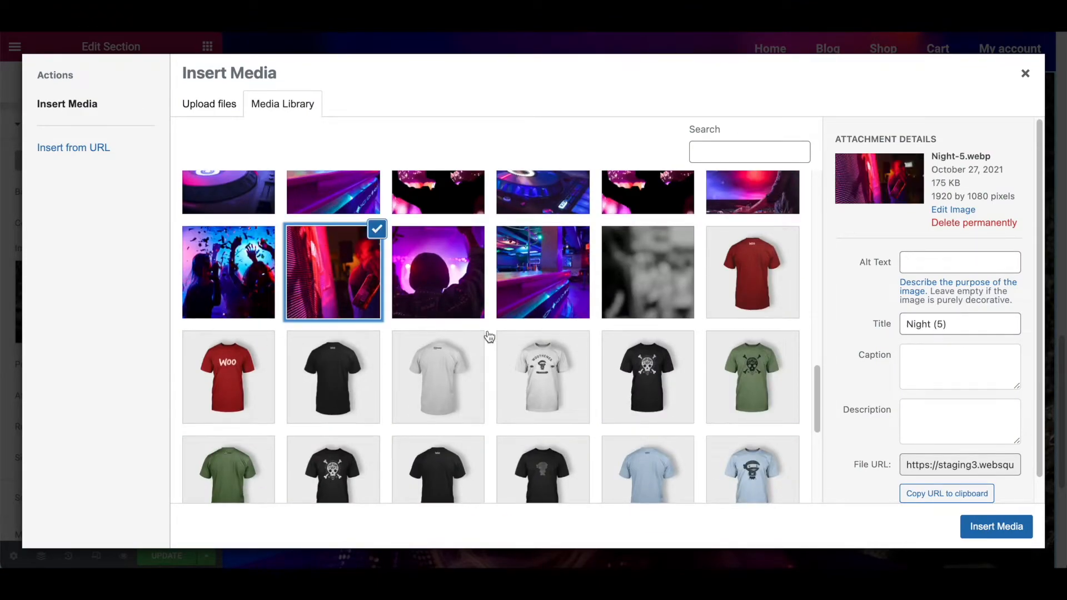
scroll(422, 345, "up", 2)
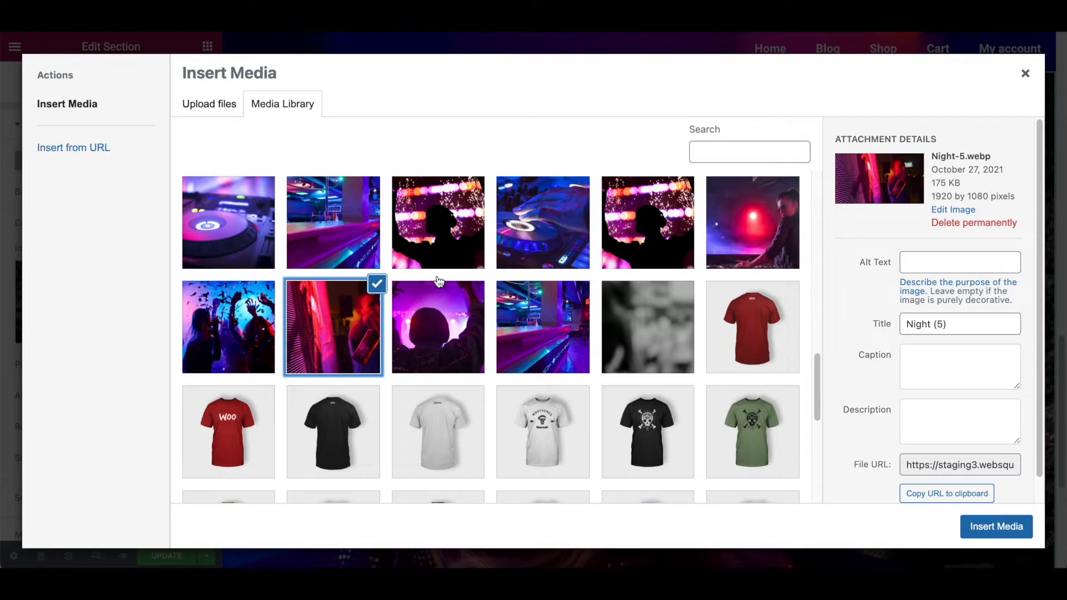
left_click(347, 259)
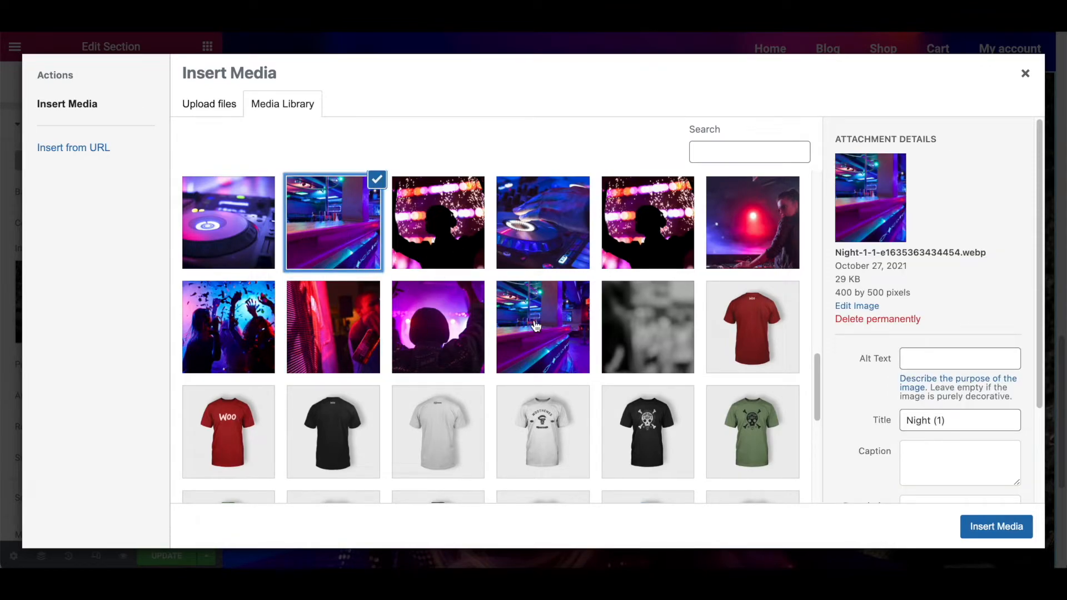
left_click(561, 239)
left_click(770, 245)
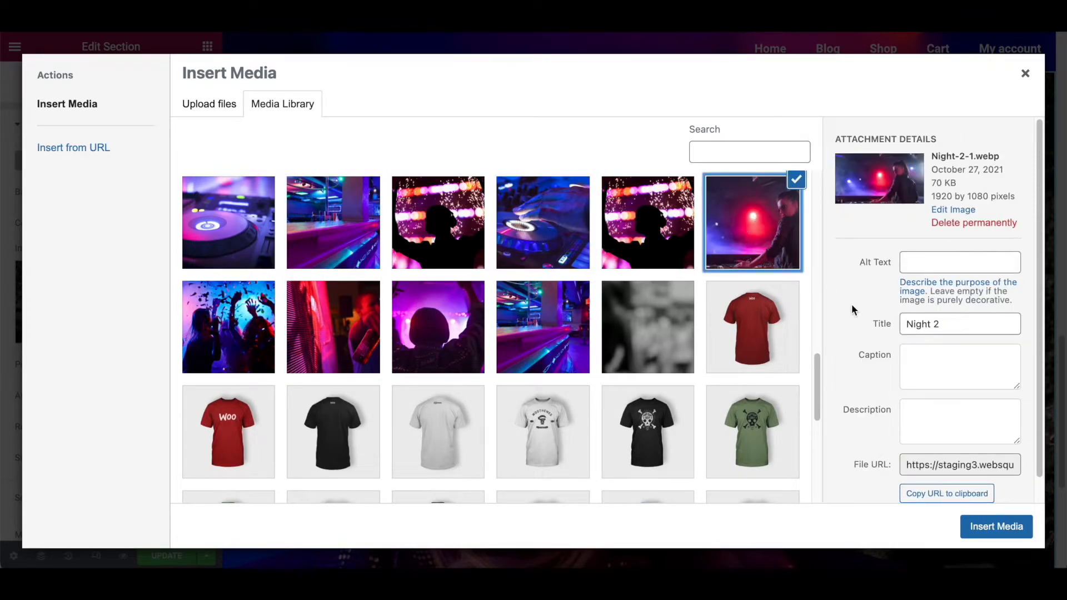
left_click(994, 526)
scroll(707, 435, "up", 1)
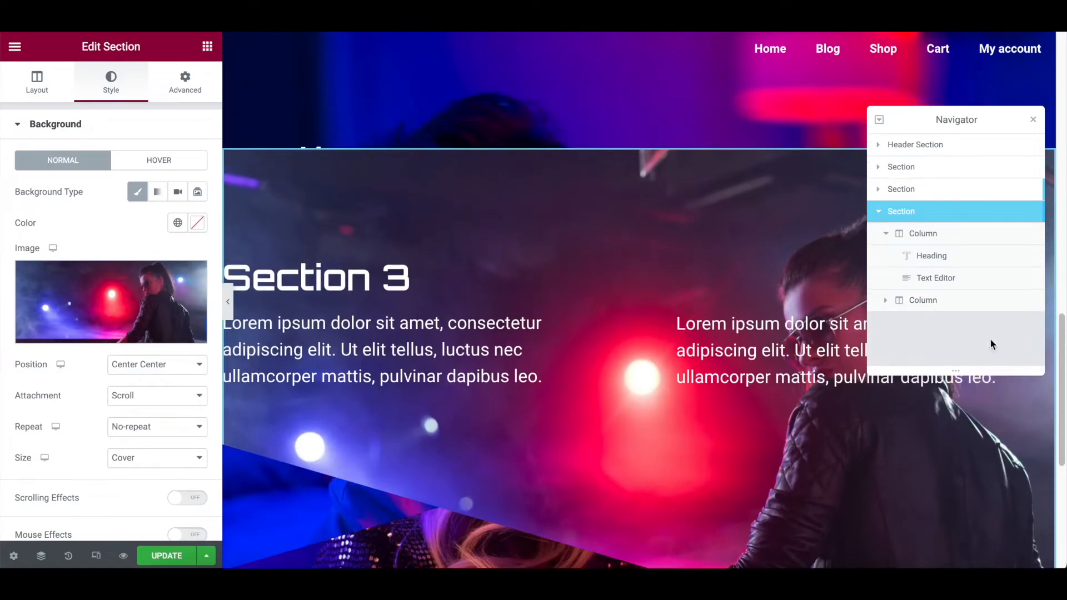
Save the page and preview it full width, checking the new backgrounds from the Samurai section down to Section 3.
left_click_drag(1060, 387, 1060, 110)
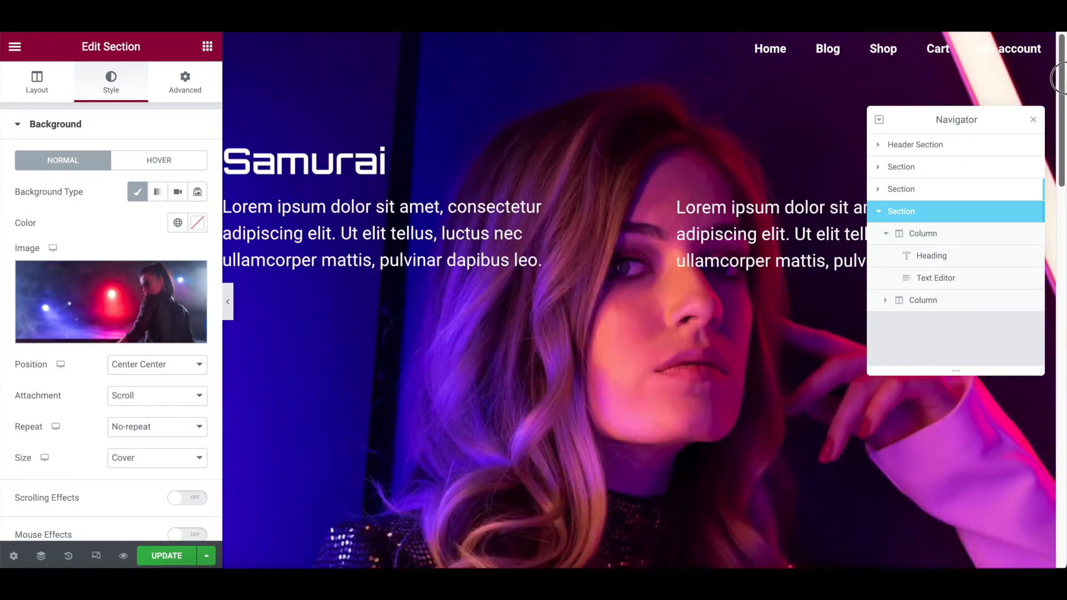
left_click(179, 557)
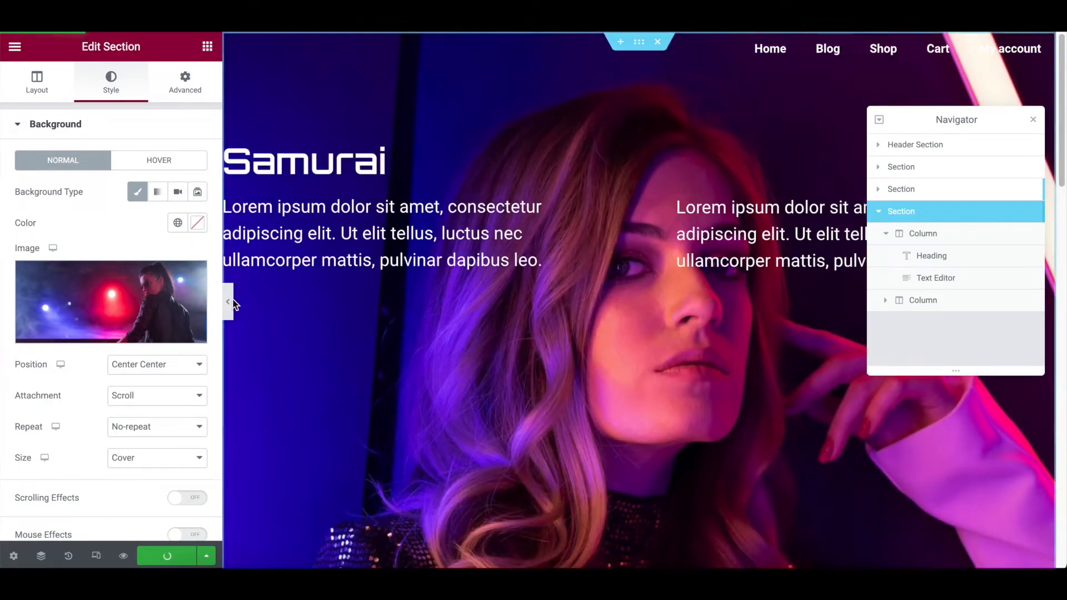
left_click(228, 302)
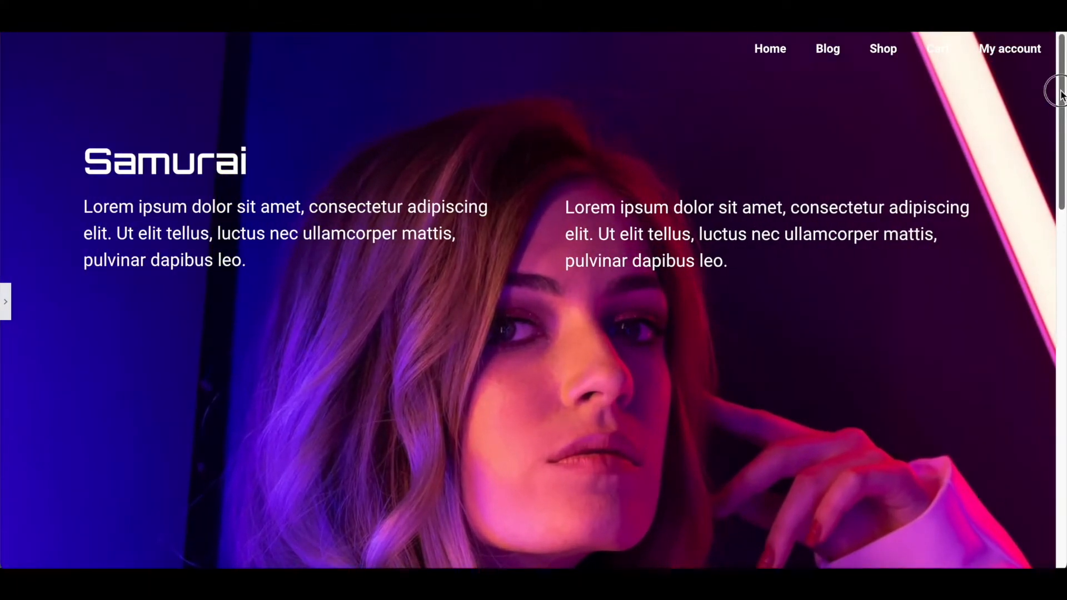
left_click_drag(1060, 92, 1061, 295)
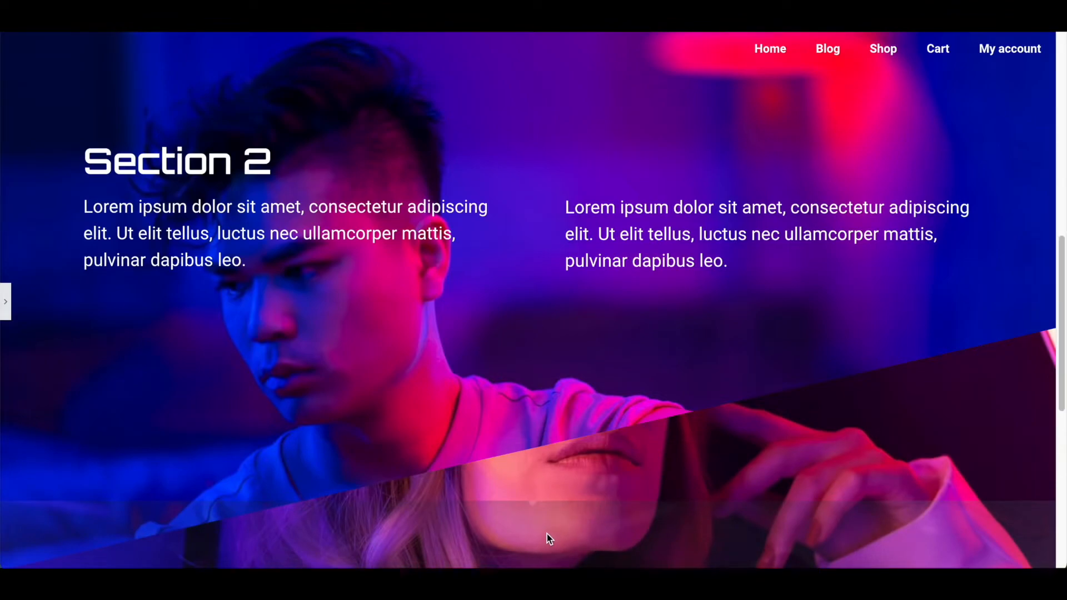
left_click_drag(1061, 378, 1063, 559)
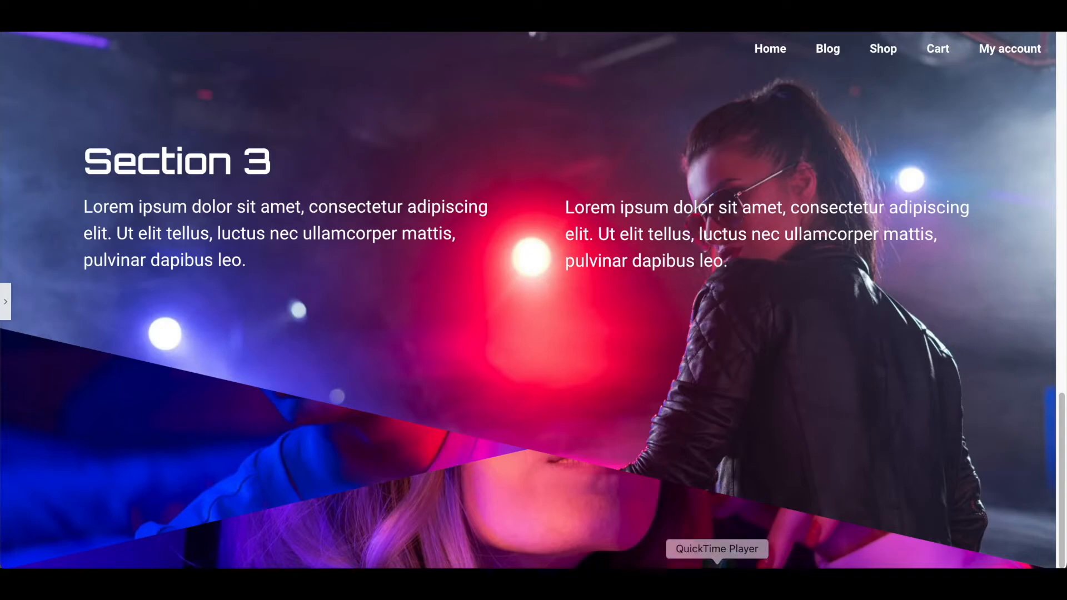
left_click(717, 581)
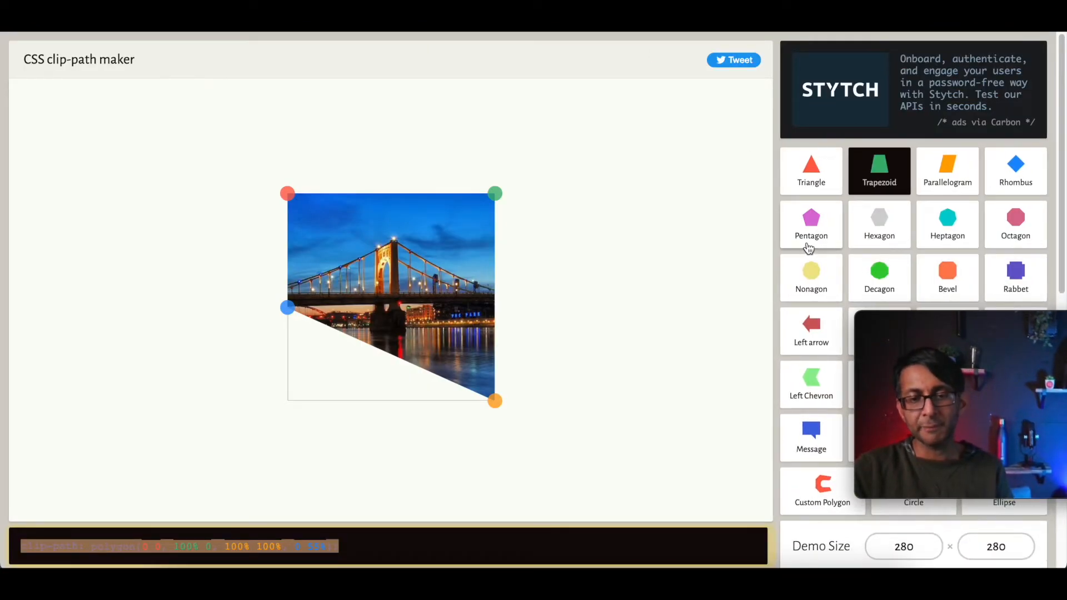
In the CSS clip-path maker, try the Triangle, Rhombus and Decagon shapes and stretch the decagon's two upper side points to the corners.
left_click(812, 186)
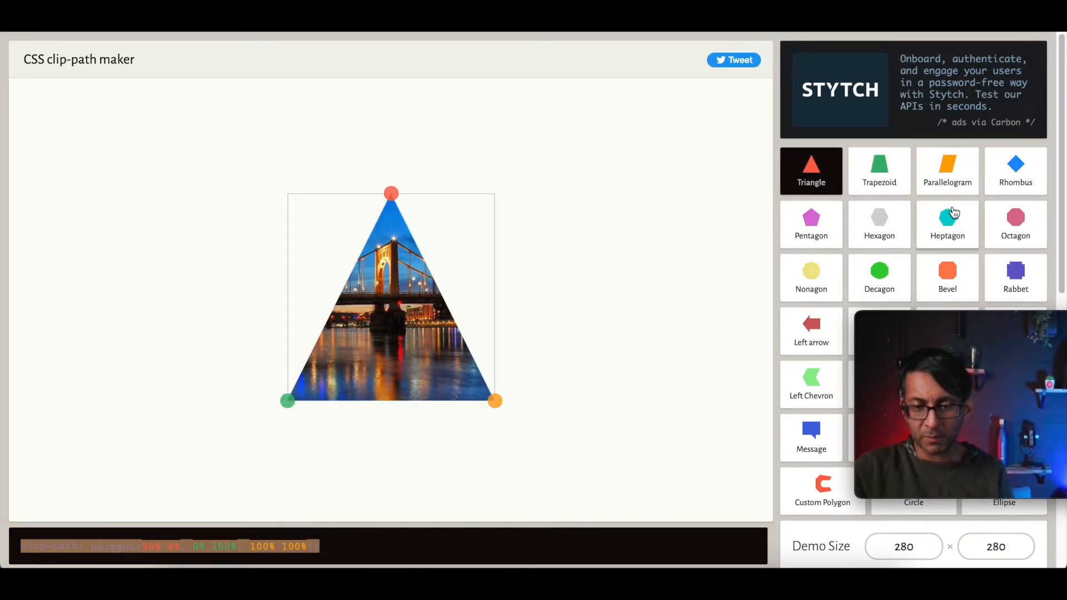
left_click(1015, 169)
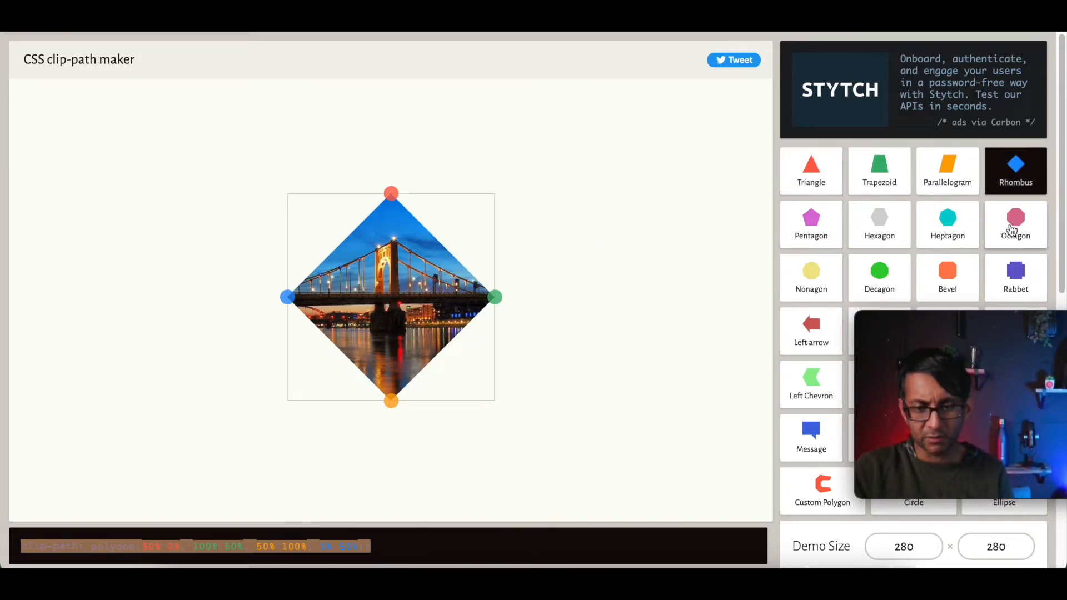
left_click(891, 276)
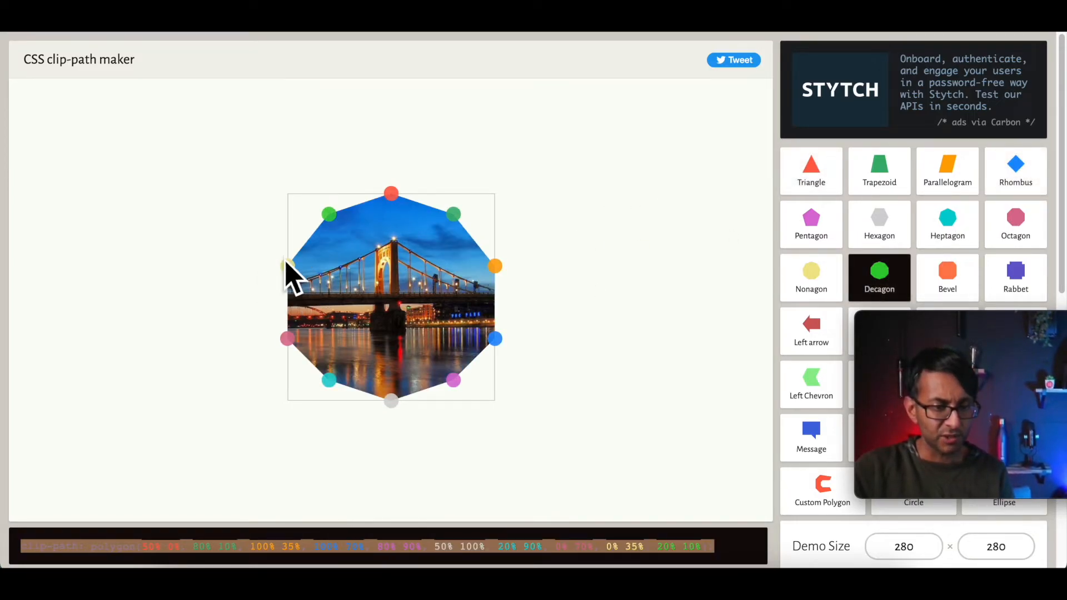
left_click_drag(322, 207, 287, 193)
left_click_drag(461, 216, 500, 195)
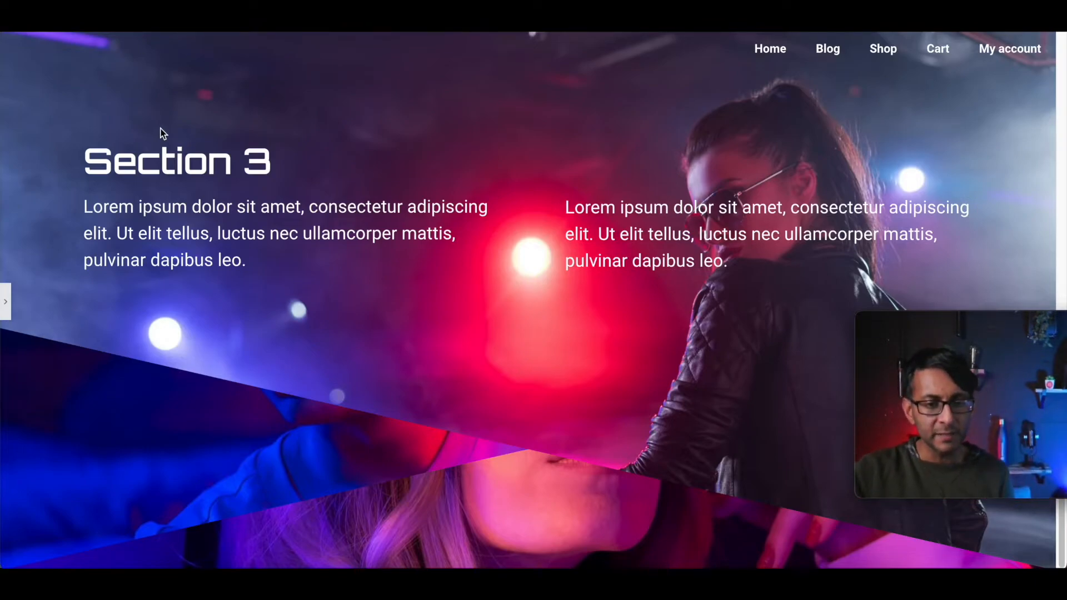
Switch back to the full-width page and examine the sticky fade transitions between the Samurai section, Section 2 and Section 3.
scroll(161, 133, "up", 1)
scroll(657, 265, "up", 5)
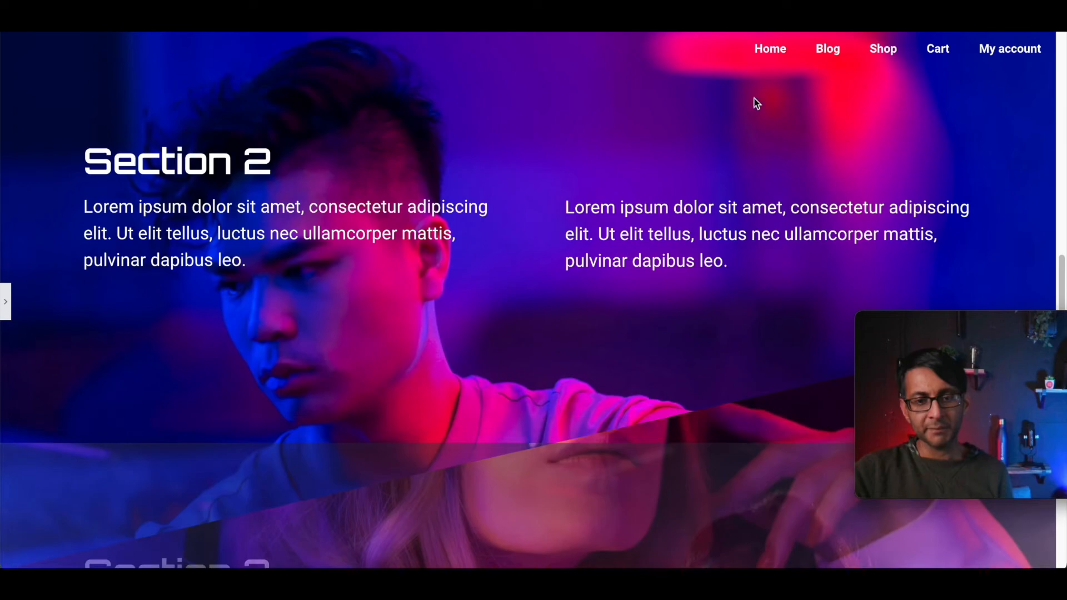
scroll(719, 273, "down", 5)
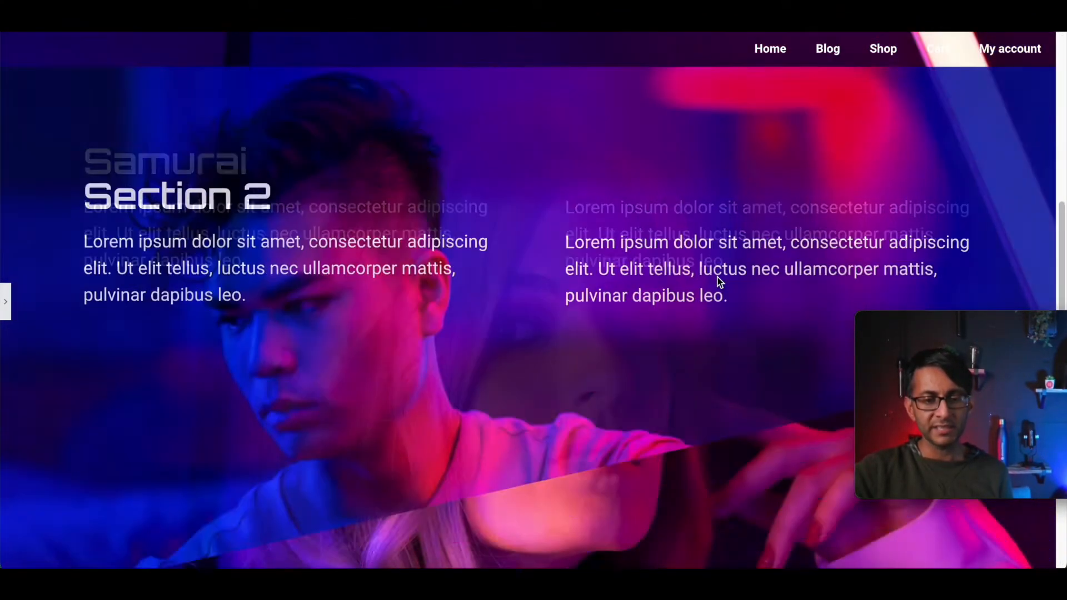
scroll(718, 281, "up", 5)
scroll(671, 402, "up", 1)
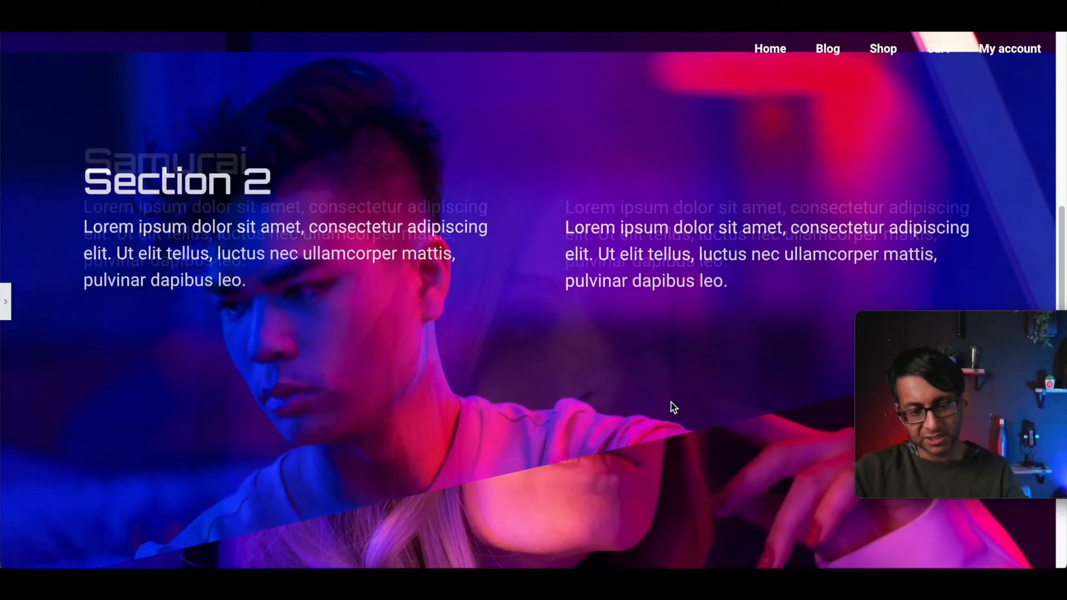
scroll(672, 411, "down", 4)
scroll(679, 458, "up", 2)
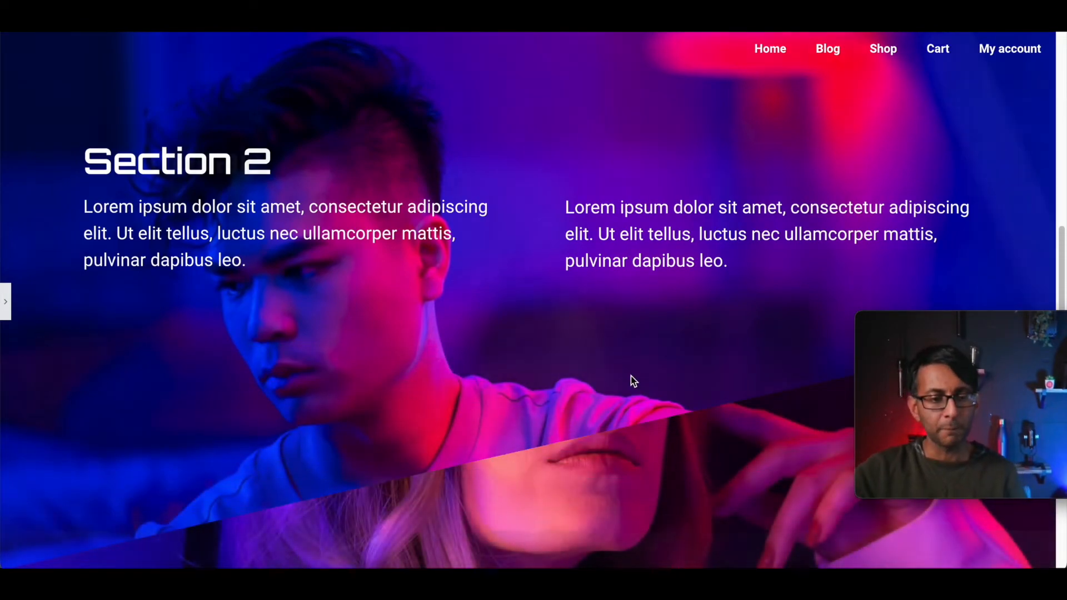
scroll(633, 378, "up", 2)
left_click_drag(1063, 65, 1057, 95)
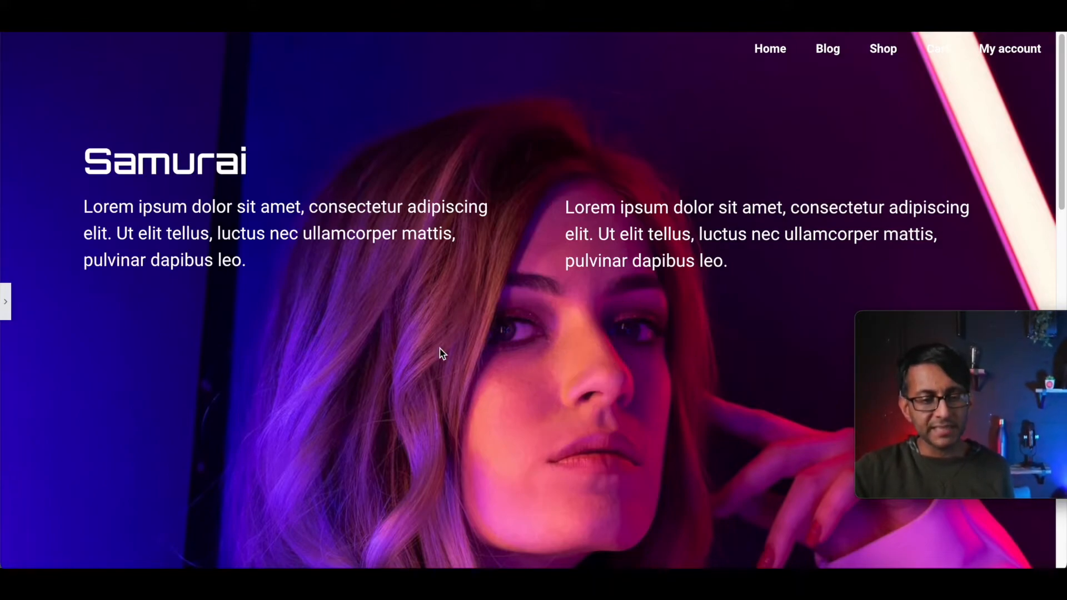
scroll(340, 438, "down", 3)
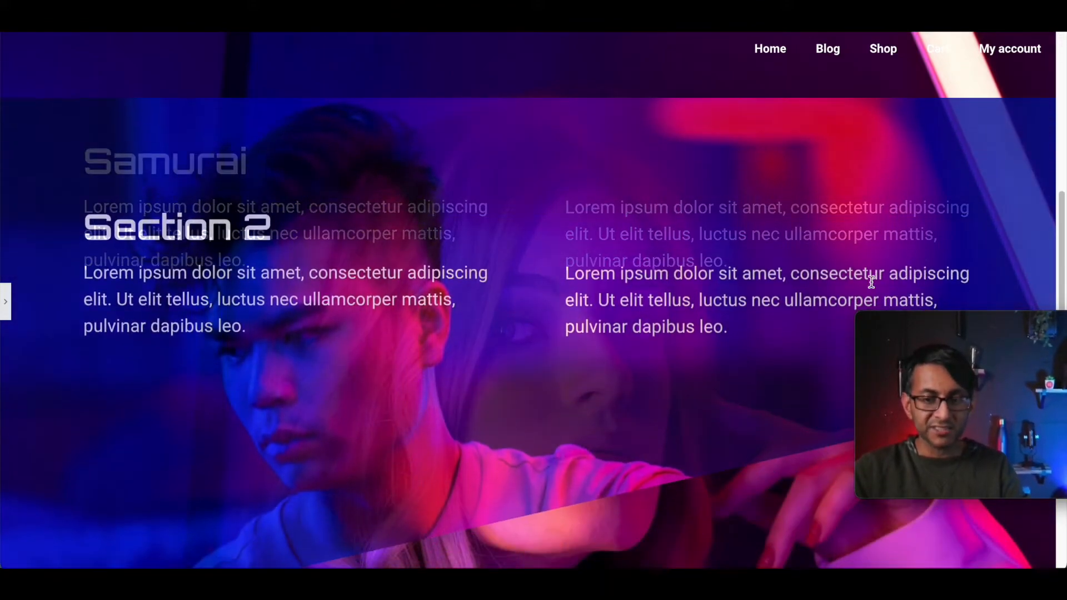
scroll(917, 257, "down", 3)
scroll(412, 225, "up", 5)
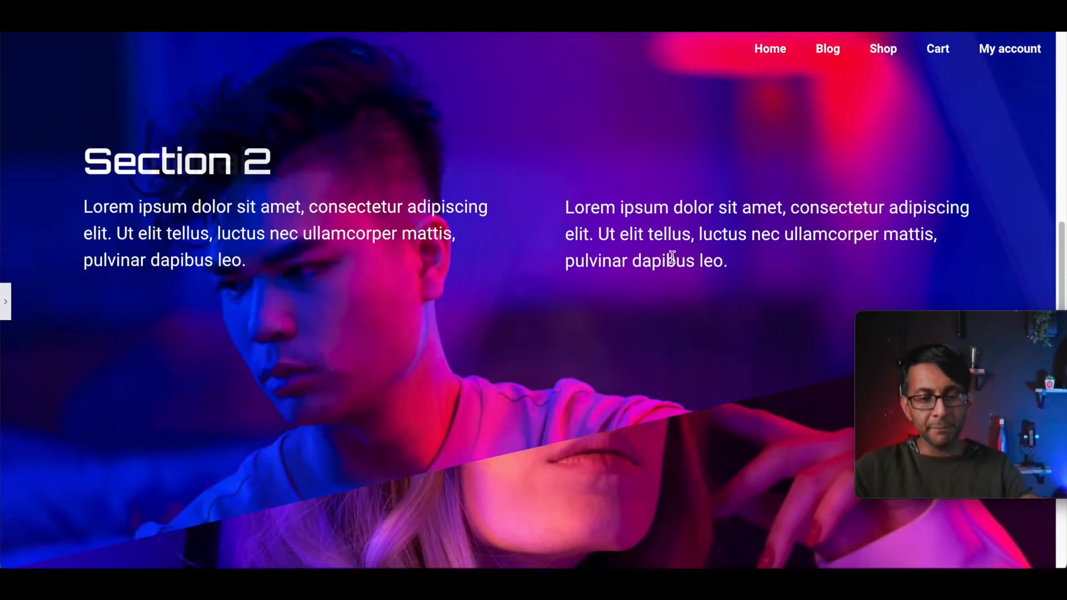
scroll(697, 269, "down", 3)
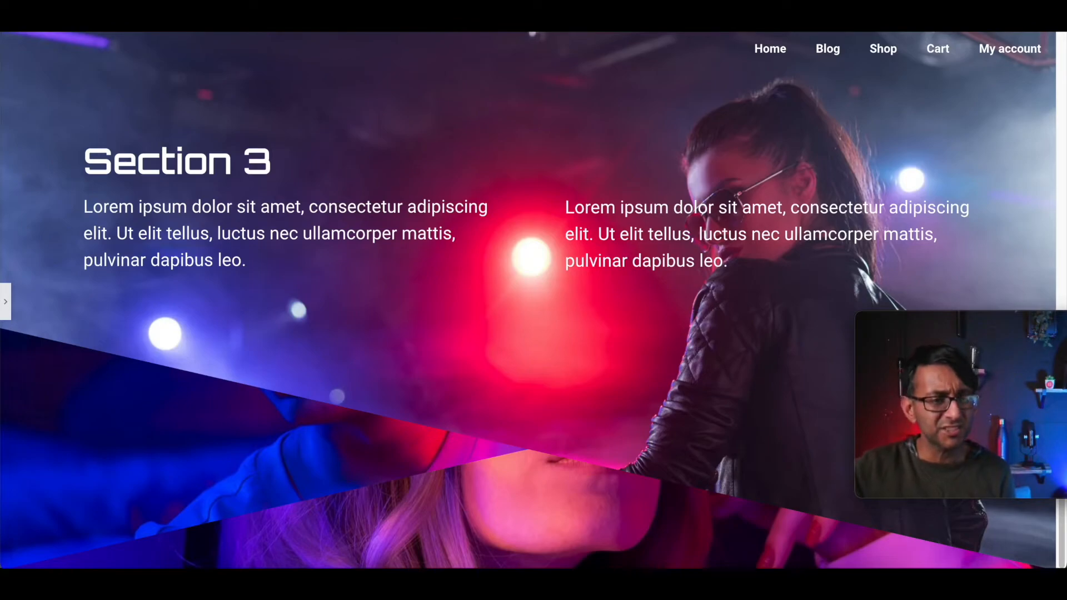
Preview the page in responsive mobile view at a width of 381, examining how the Samurai section and Section 2 overlap.
left_click(5, 304)
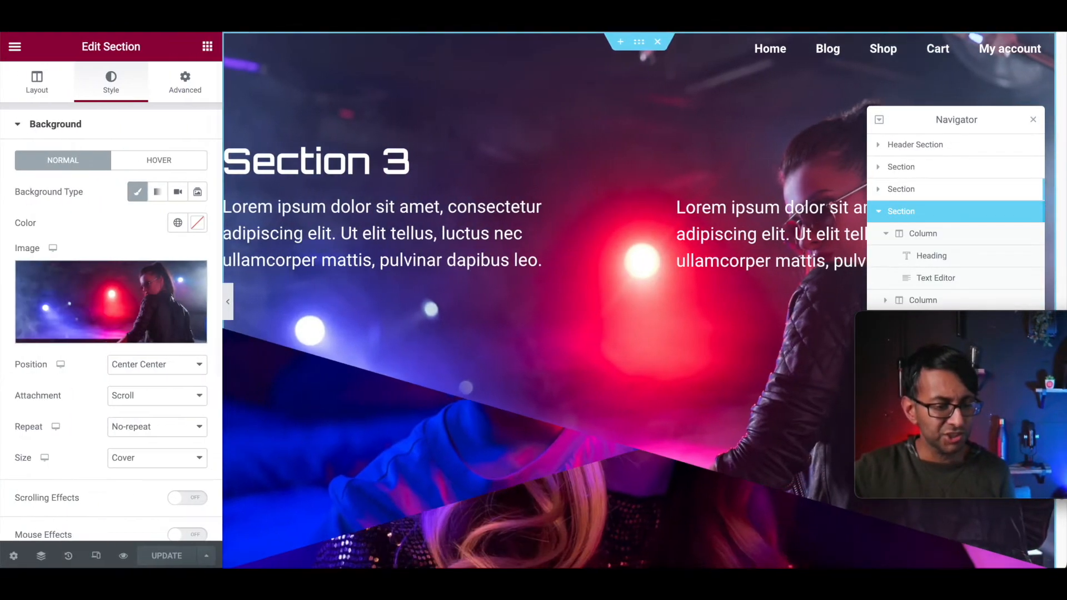
left_click(95, 555)
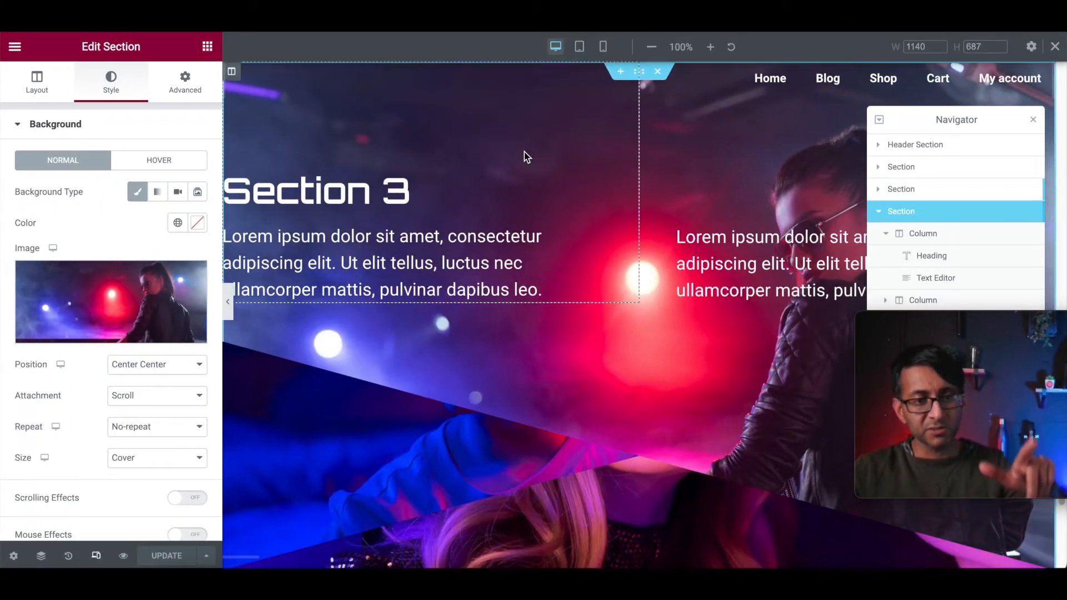
left_click(603, 46)
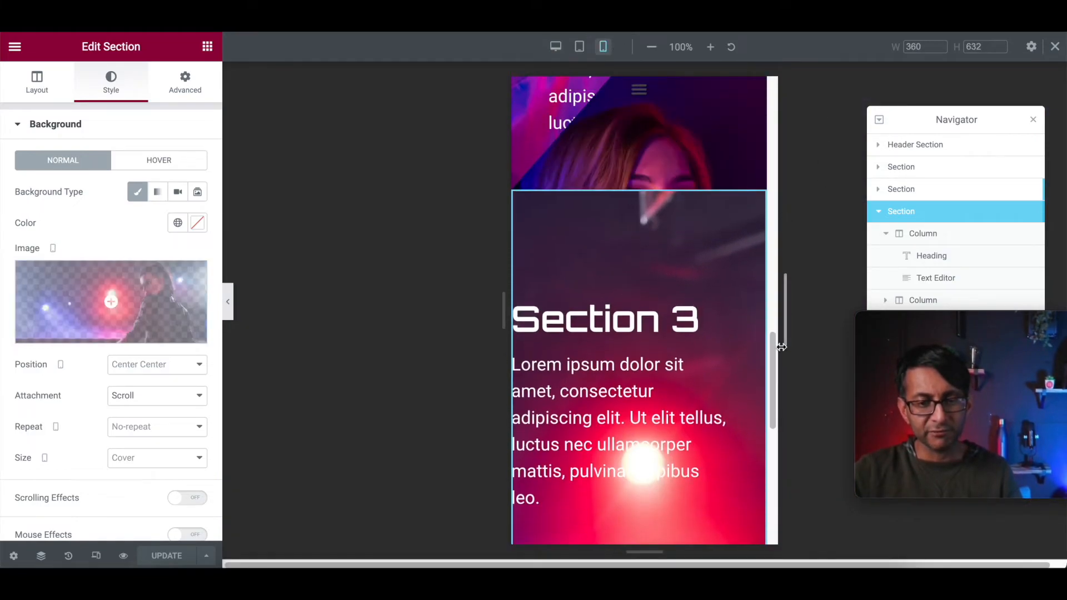
left_click_drag(779, 298, 777, 141)
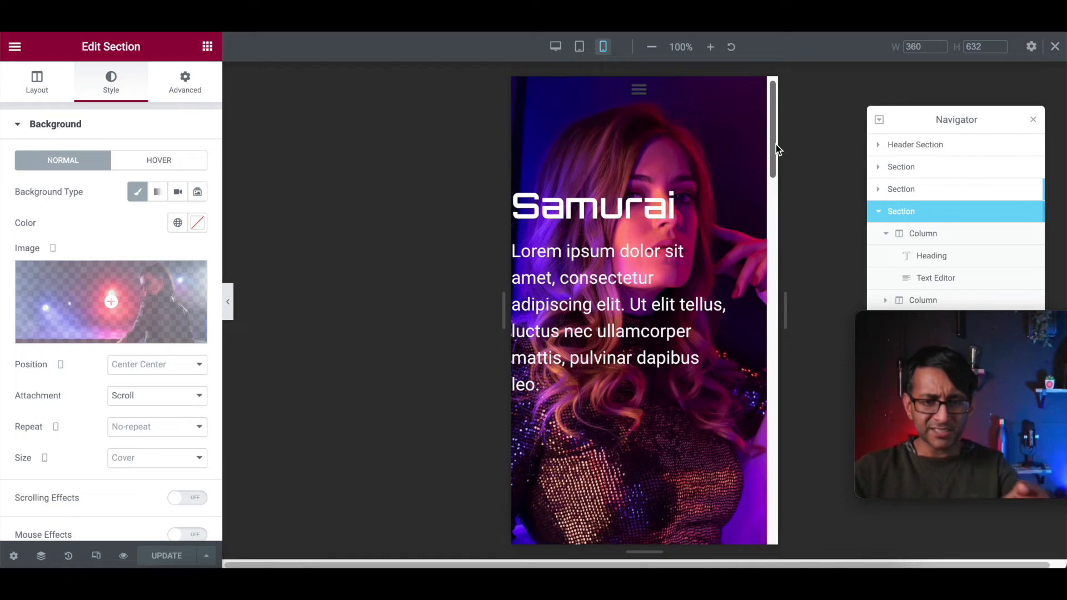
left_click_drag(778, 142, 788, 145)
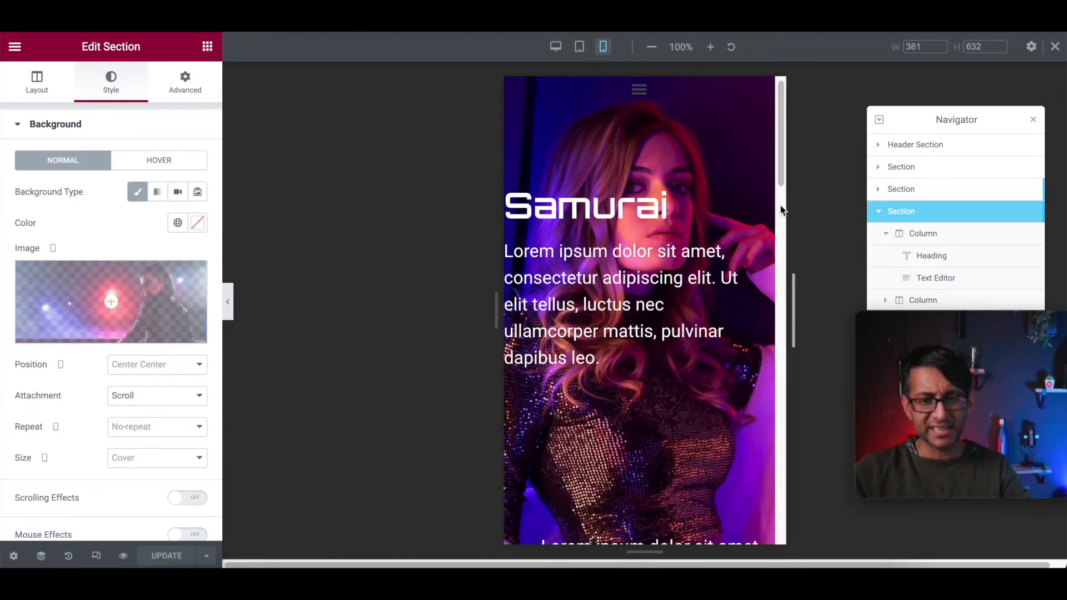
left_click_drag(782, 151, 781, 256)
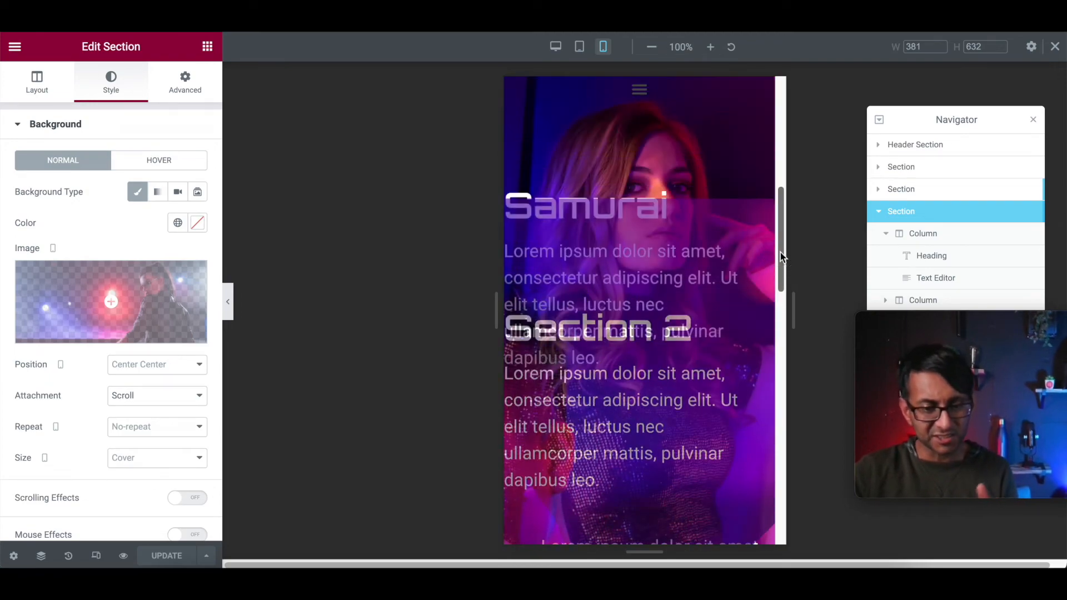
Return to the desktop view and make Section 2's top sticky effect apply on mobile as well as desktop and tablet.
left_click(555, 47)
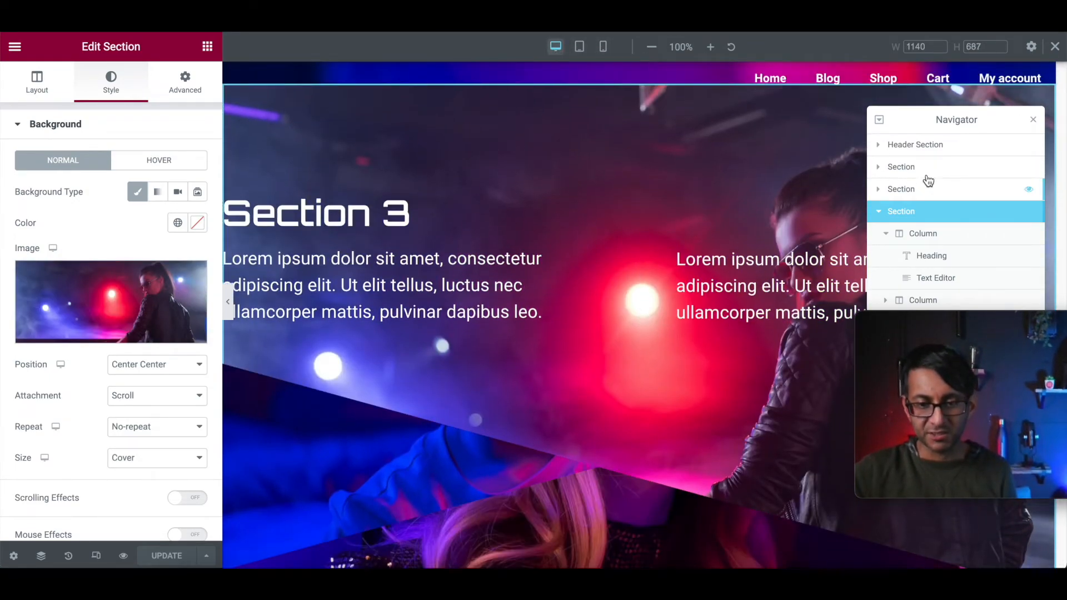
left_click(905, 167)
left_click(964, 192)
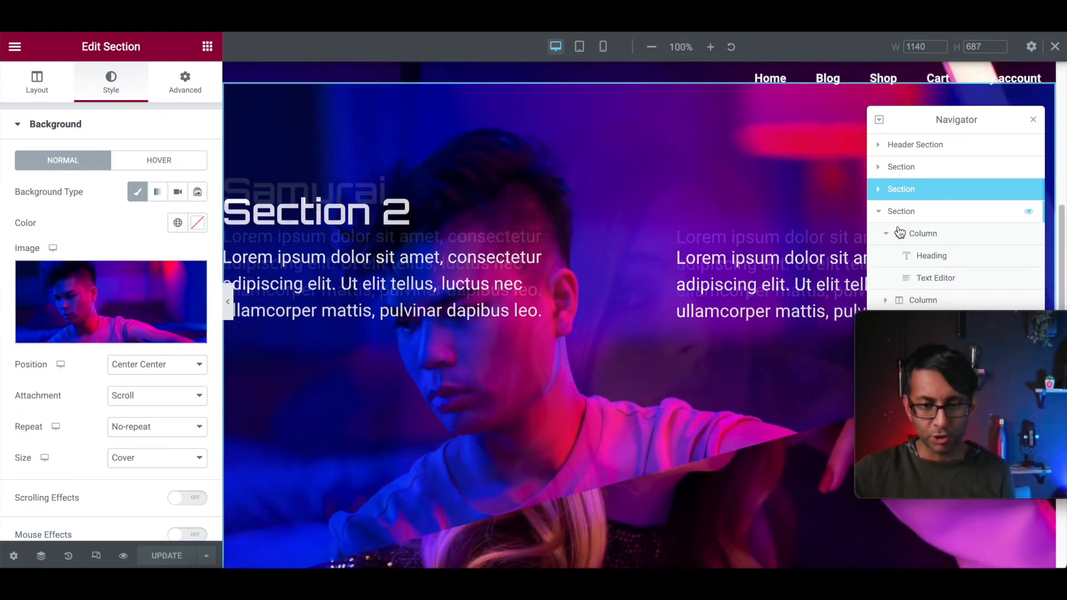
left_click(185, 83)
left_click(124, 389)
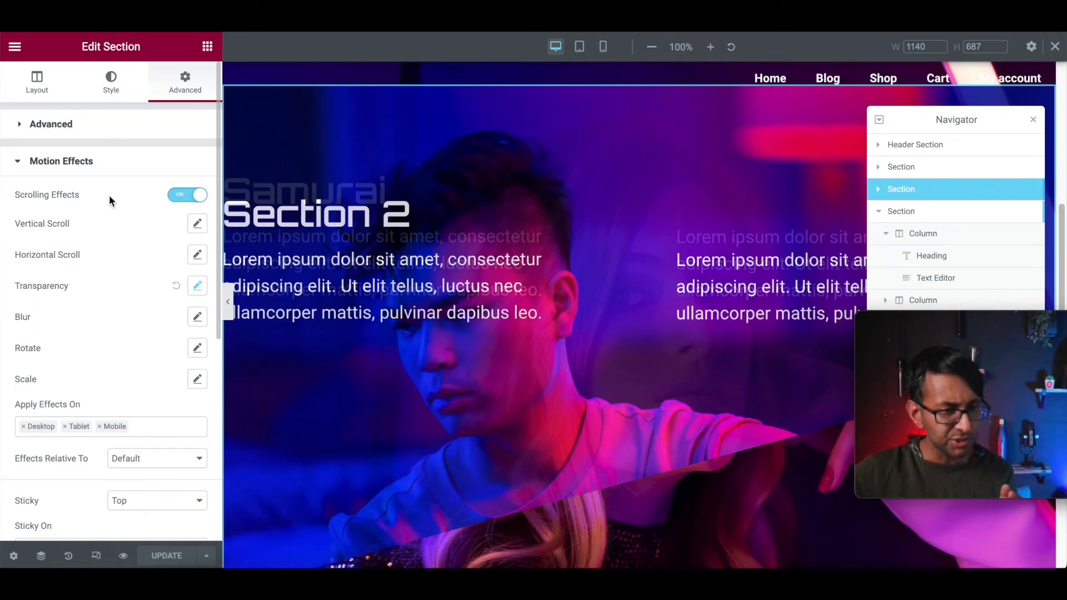
scroll(137, 454, "down", 1)
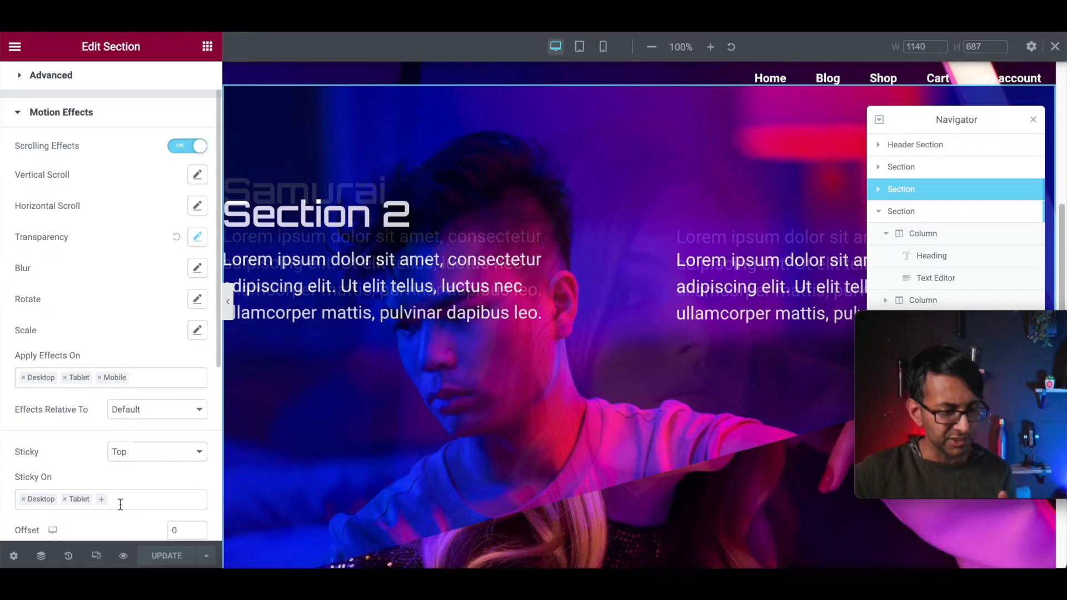
left_click(120, 503)
left_click(95, 554)
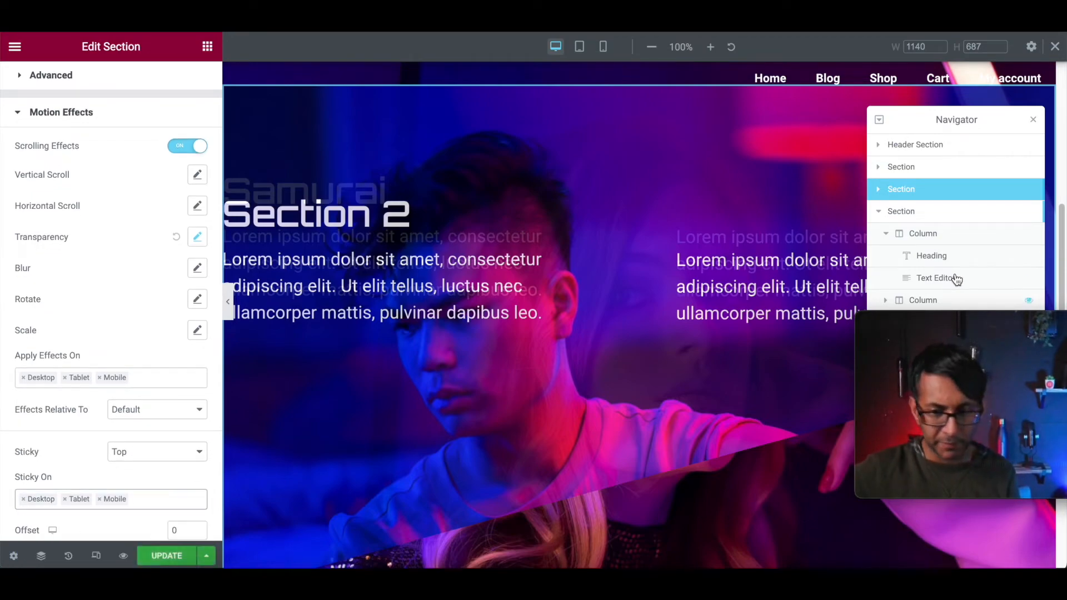
Add Mobile to the devices on which Section 3 is sticky and update the page.
left_click(935, 210)
scroll(104, 442, "down", 1)
scroll(145, 229, "up", 1)
left_click(185, 89)
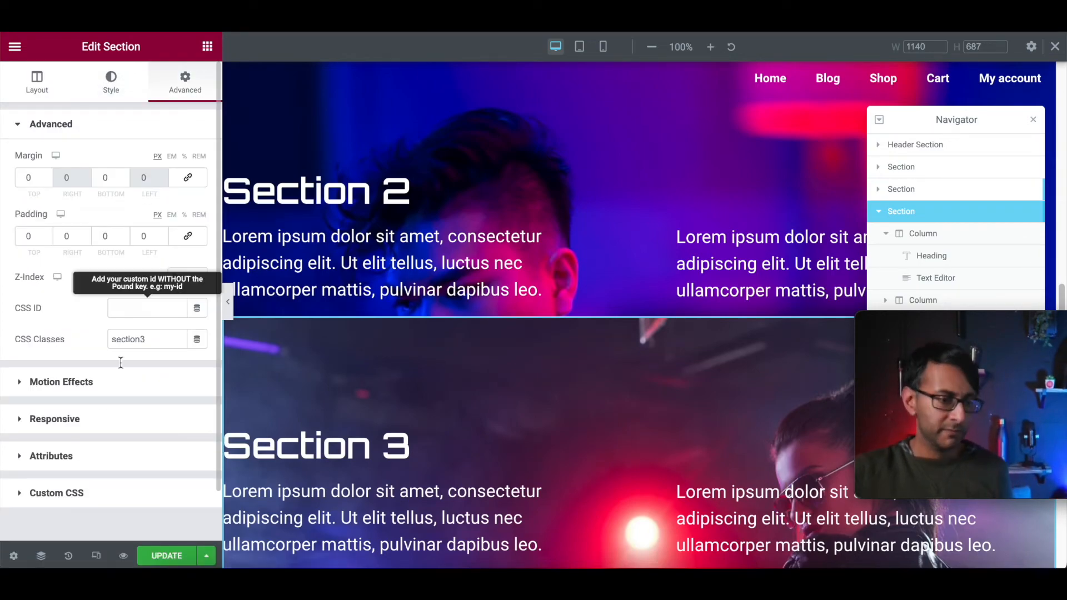
scroll(114, 377, "down", 1)
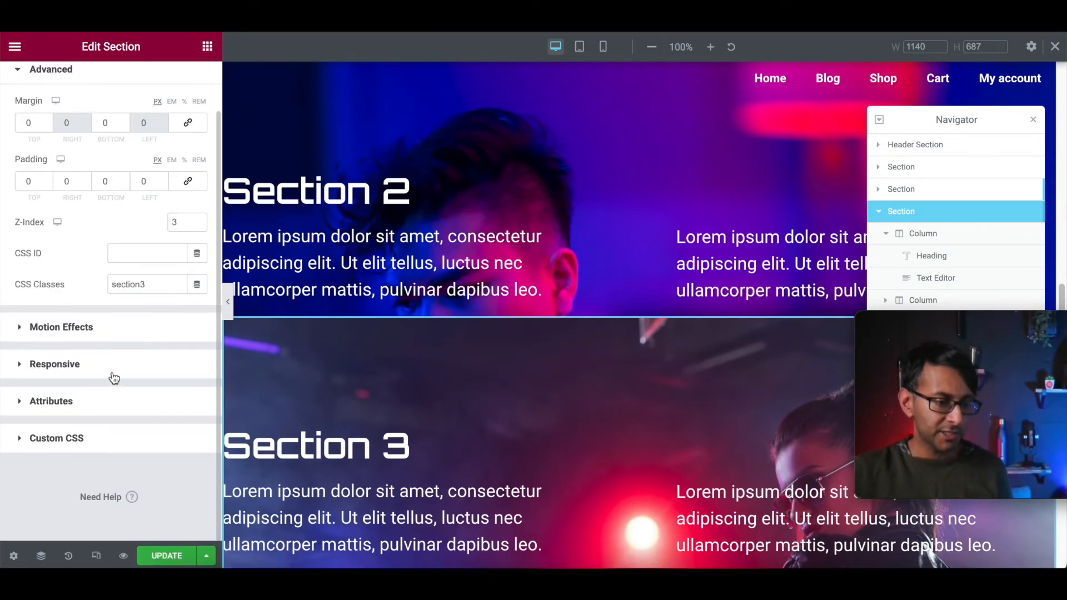
left_click(132, 337)
scroll(158, 439, "down", 1)
left_click(100, 482)
left_click(124, 484)
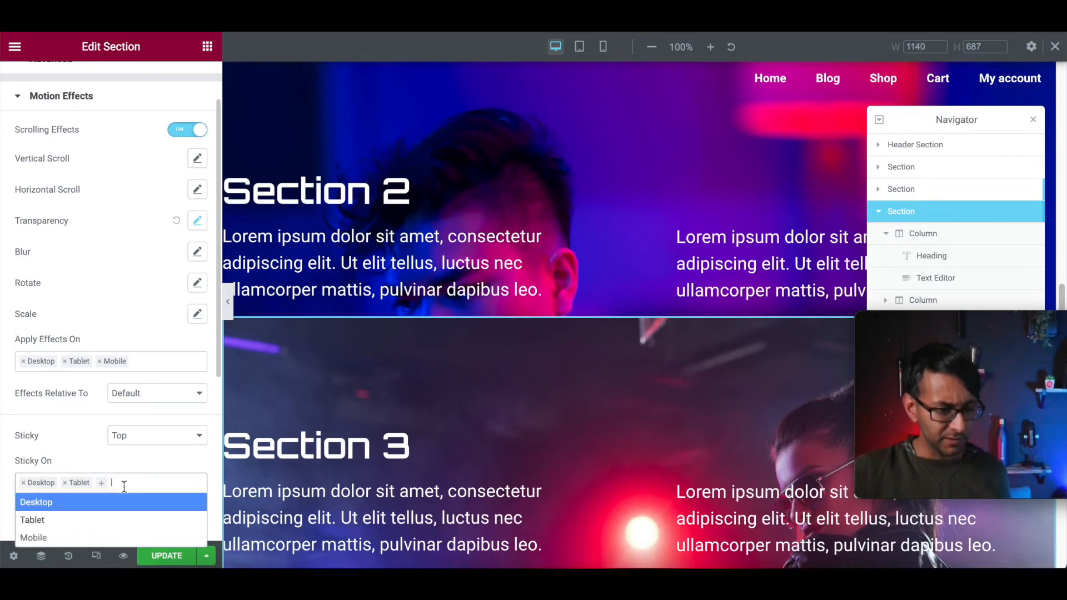
left_click(108, 536)
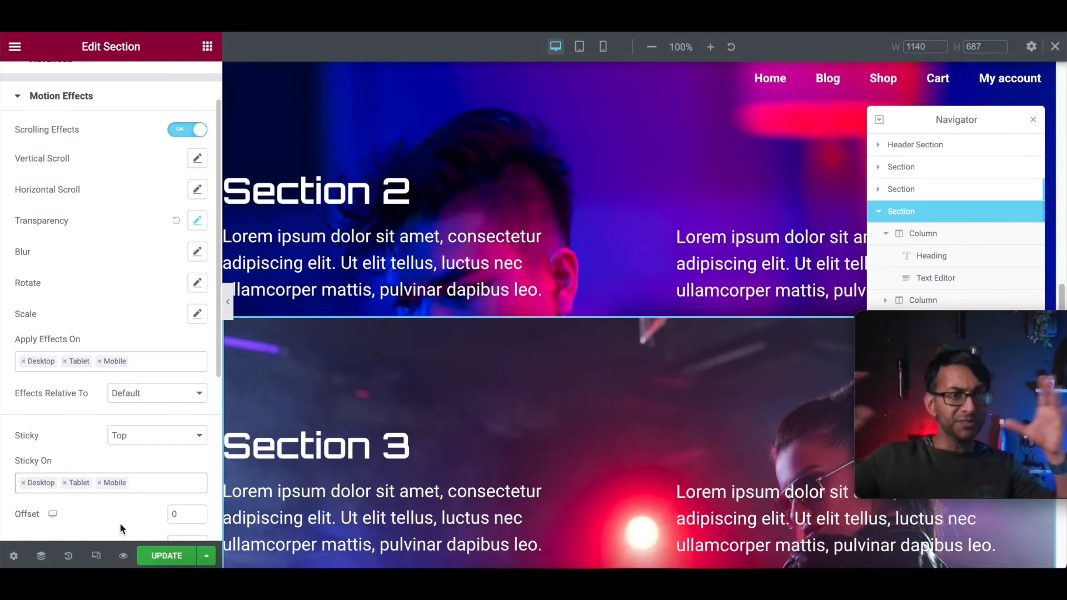
left_click(184, 555)
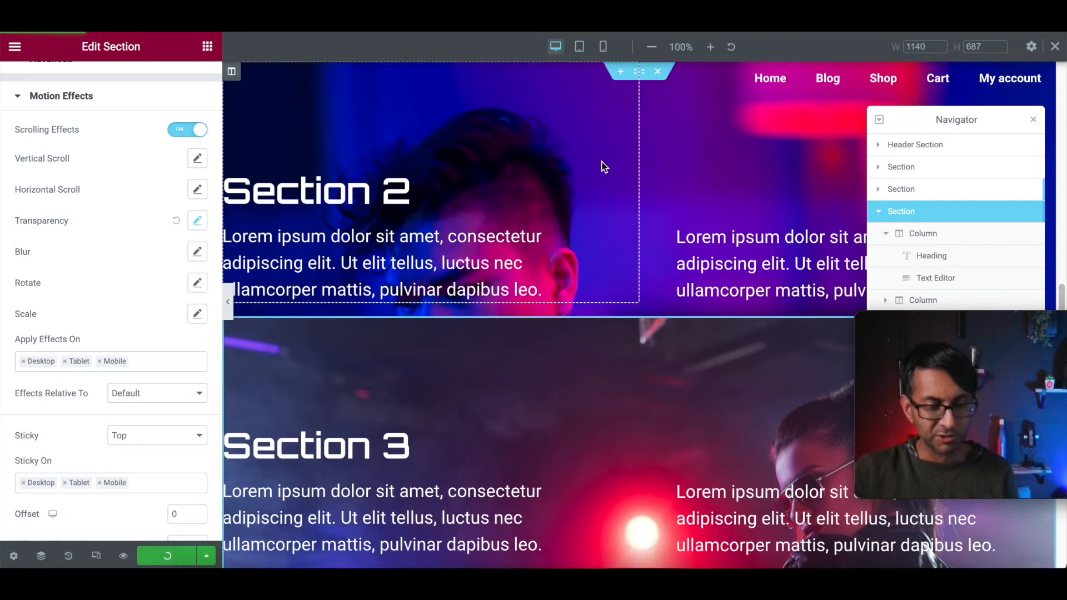
Preview the page in mobile view at a width of 378, examining how Section 3, Section 2 and the Samurai section stack.
left_click(603, 47)
left_click_drag(921, 47, 863, 37)
type("378")
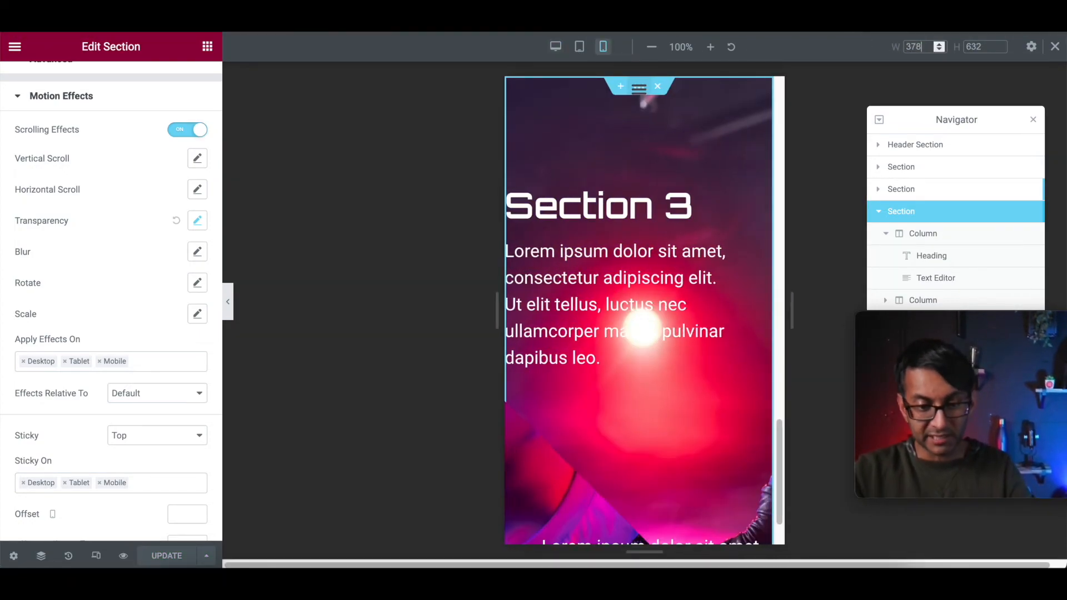
left_click_drag(779, 451, 769, 262)
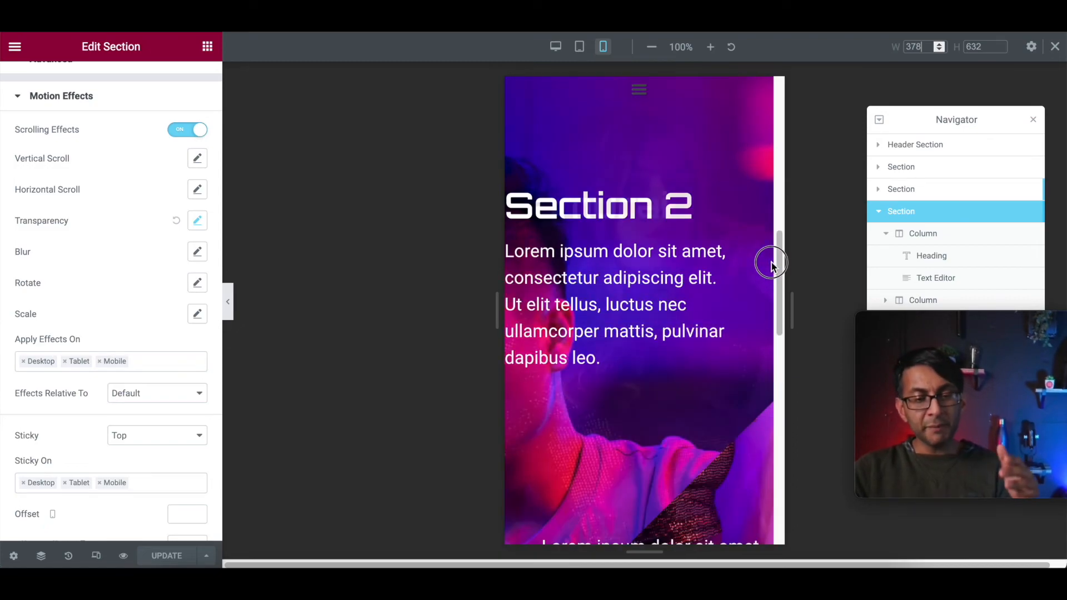
Review portrait images in the media library as candidates for Section 2's mobile background, closing the library without inserting one.
left_click(914, 190)
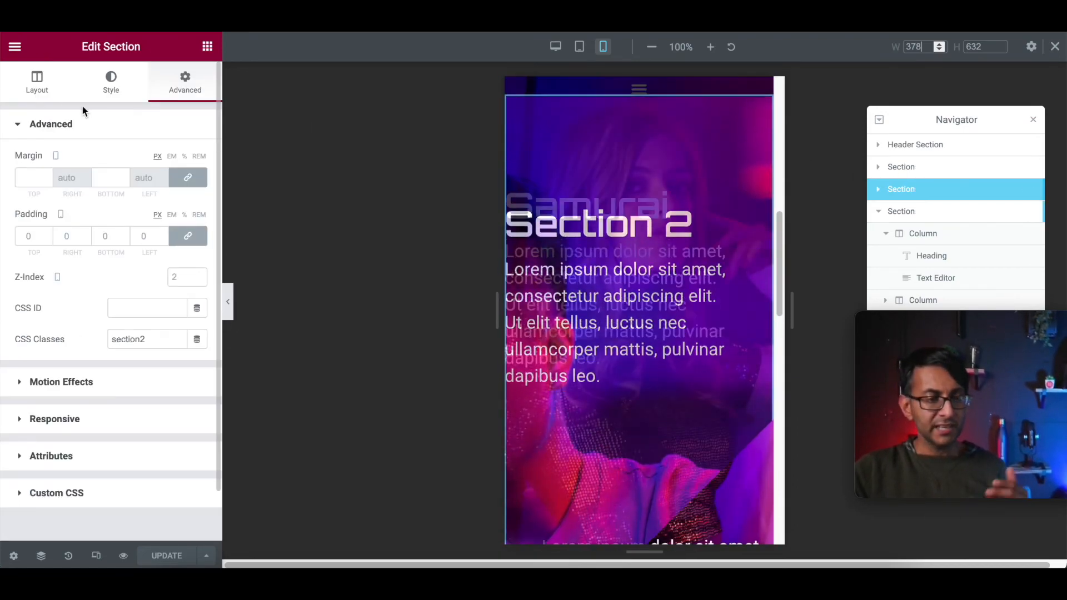
left_click(112, 83)
mouse_move(93, 281)
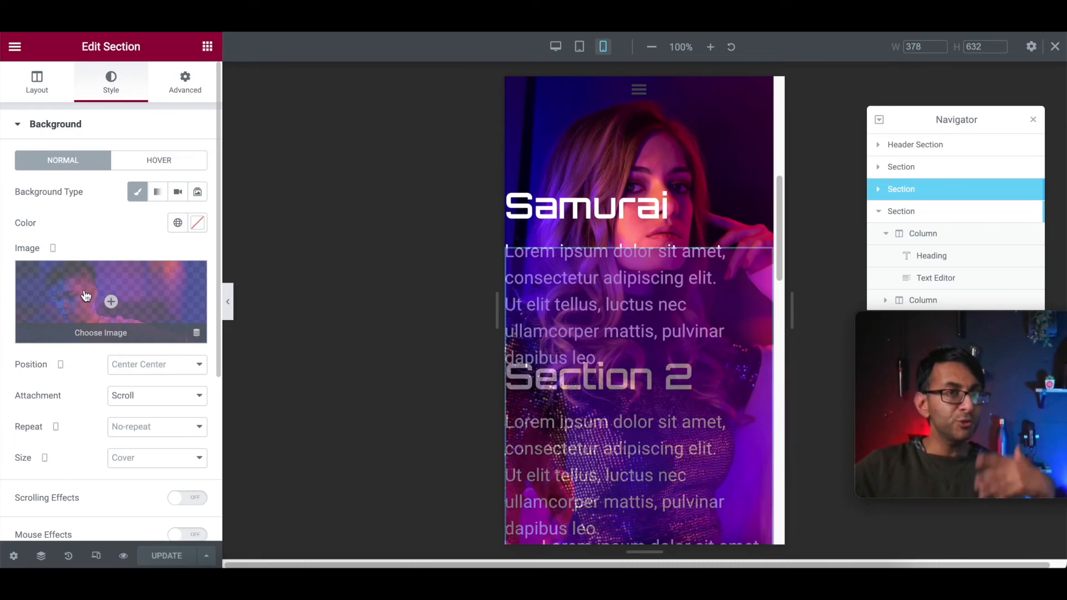
left_click(86, 296)
scroll(628, 367, "down", 5)
scroll(631, 386, "down", 1)
left_click(648, 303)
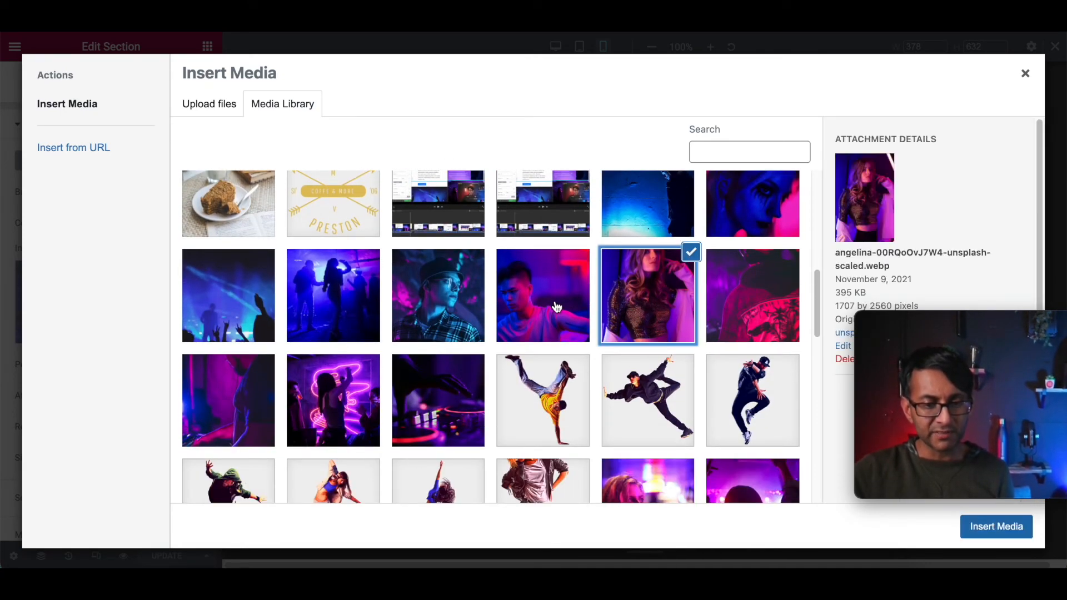
left_click(543, 294)
left_click(731, 299)
left_click(637, 300)
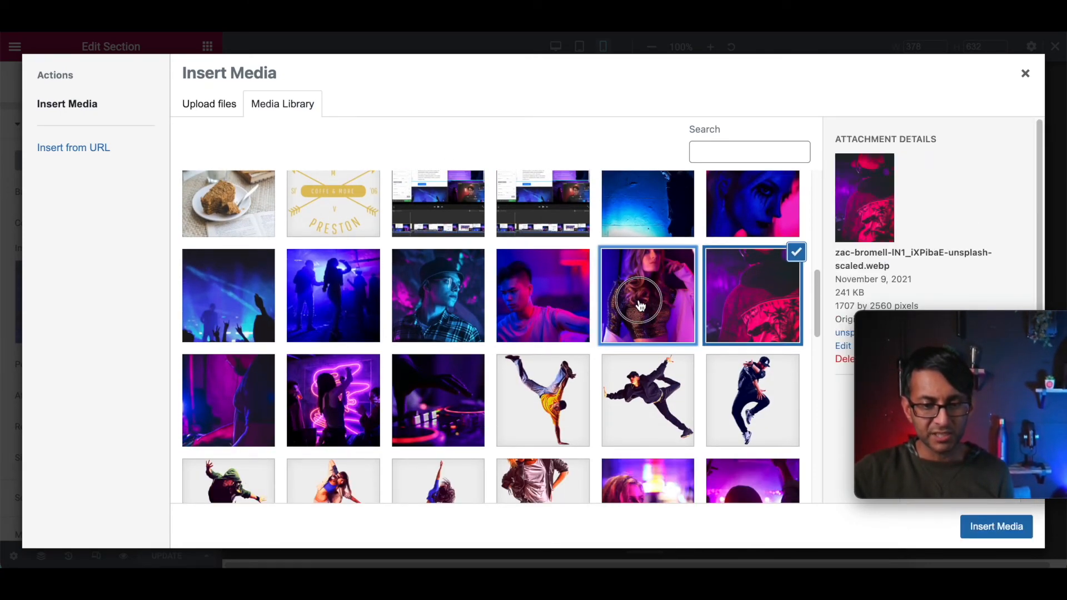
left_click(742, 302)
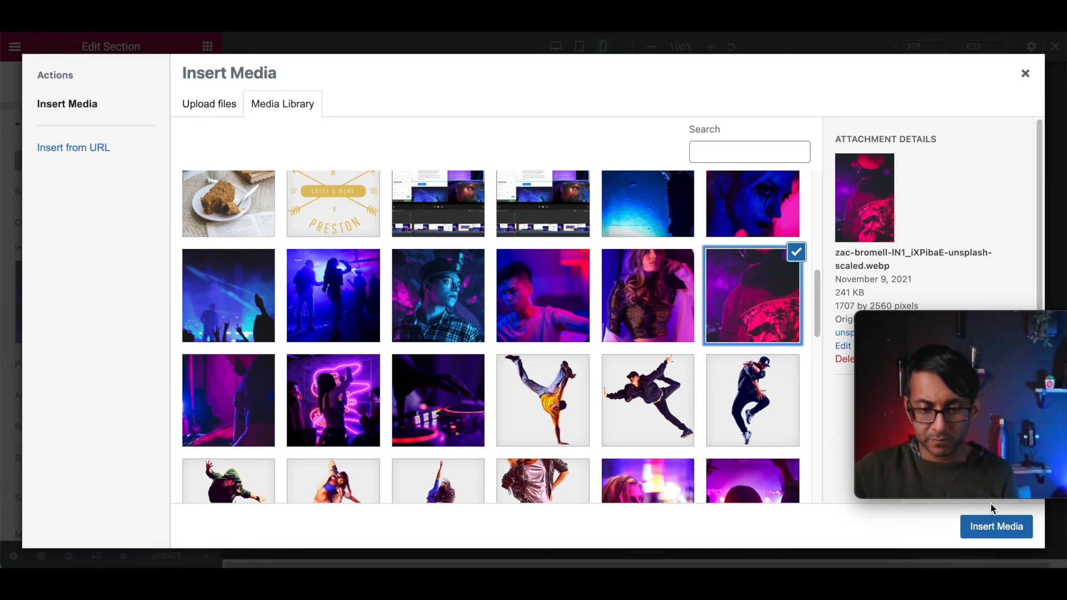
scroll(749, 300, "down", 5)
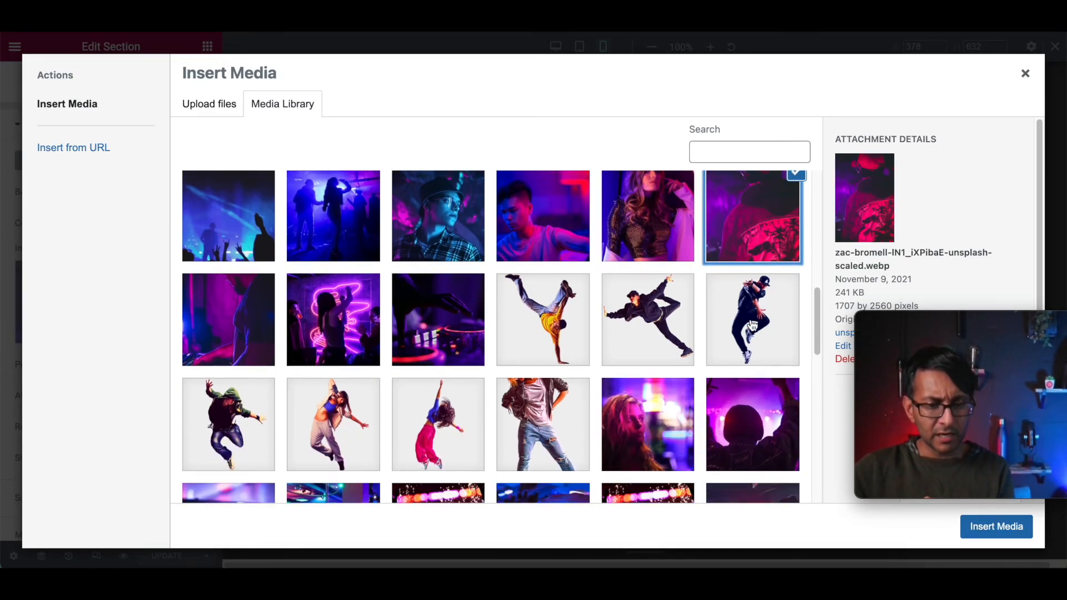
scroll(528, 398, "down", 5)
scroll(525, 389, "up", 7)
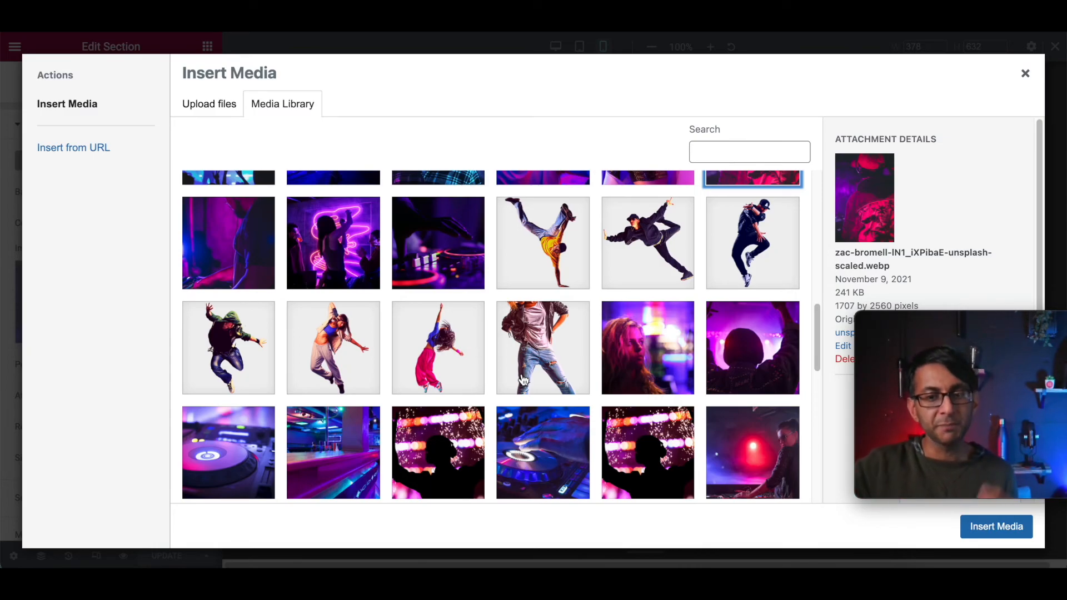
left_click(1025, 73)
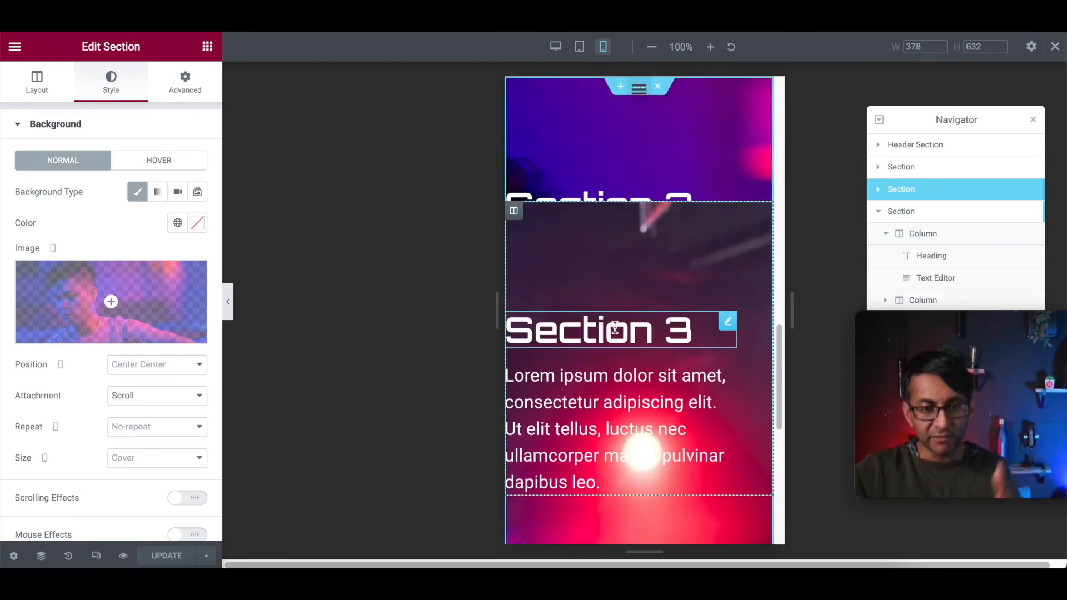
Return to desktop view, close the Navigator and examine the full-width page's sticky transitions between the Samurai section and Section 3.
left_click(556, 48)
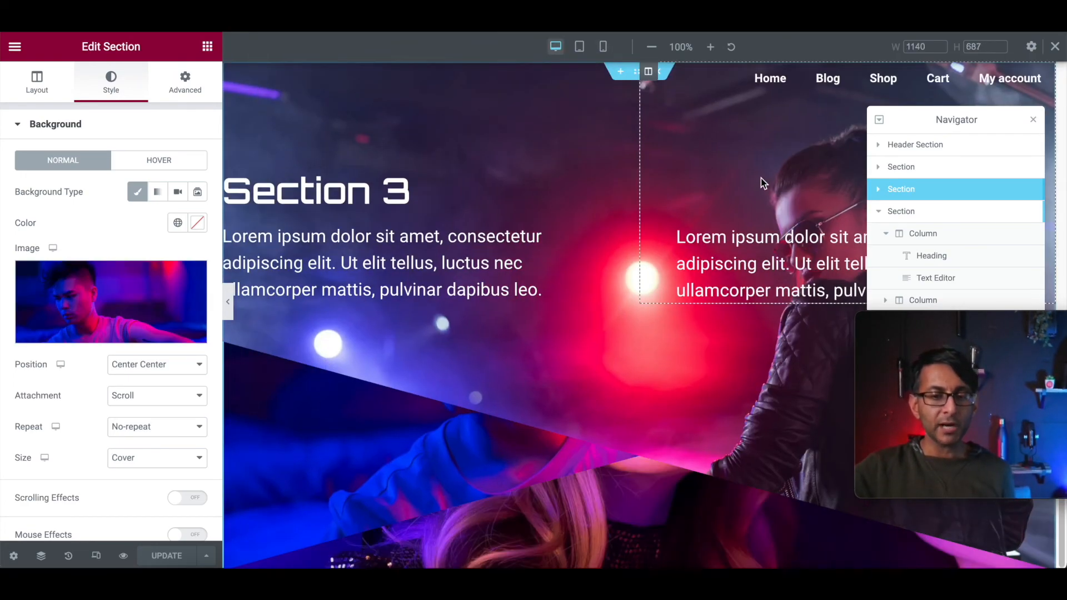
left_click(1031, 119)
scroll(636, 260, "up", 15)
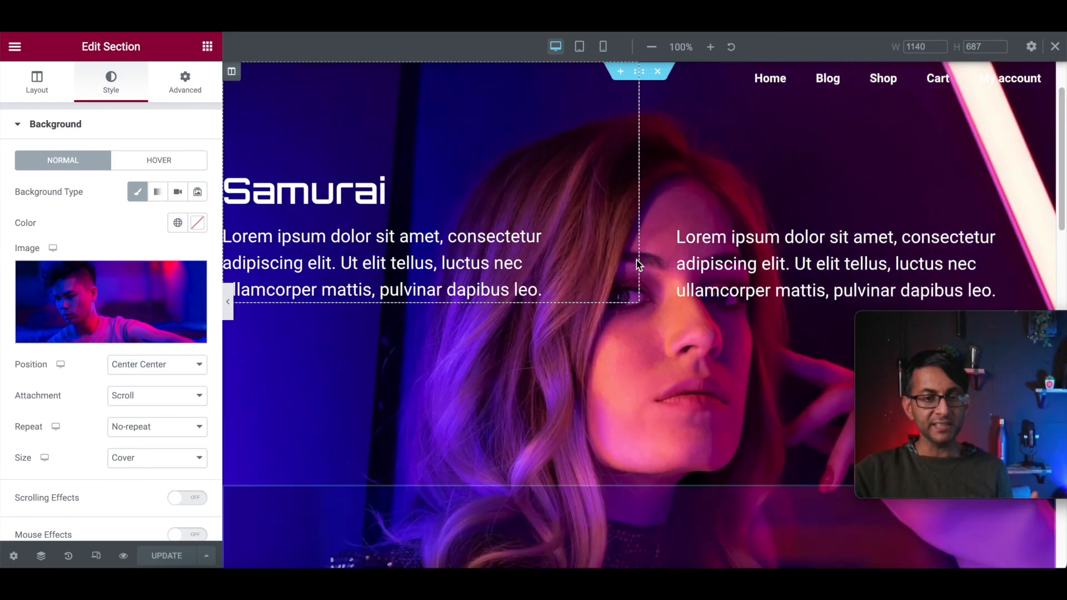
left_click(228, 306)
scroll(462, 329, "down", 10)
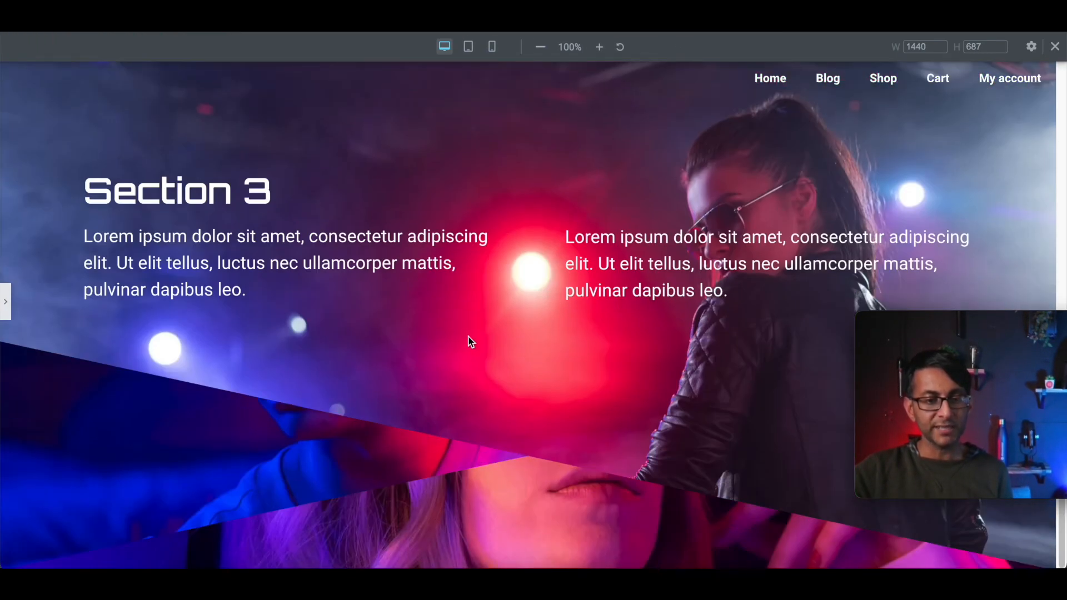
scroll(483, 306, "up", 10)
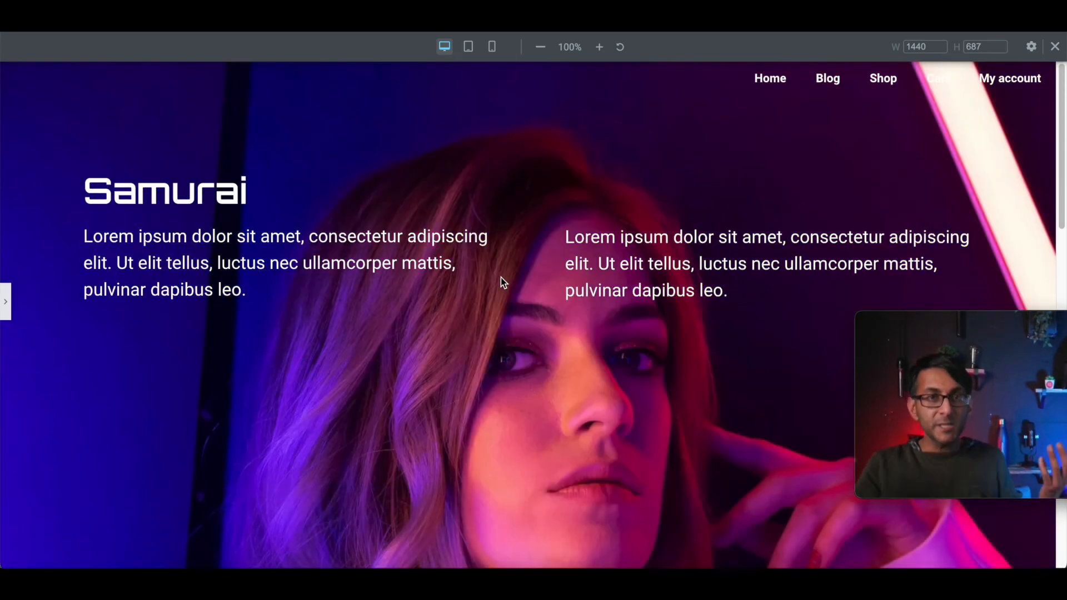